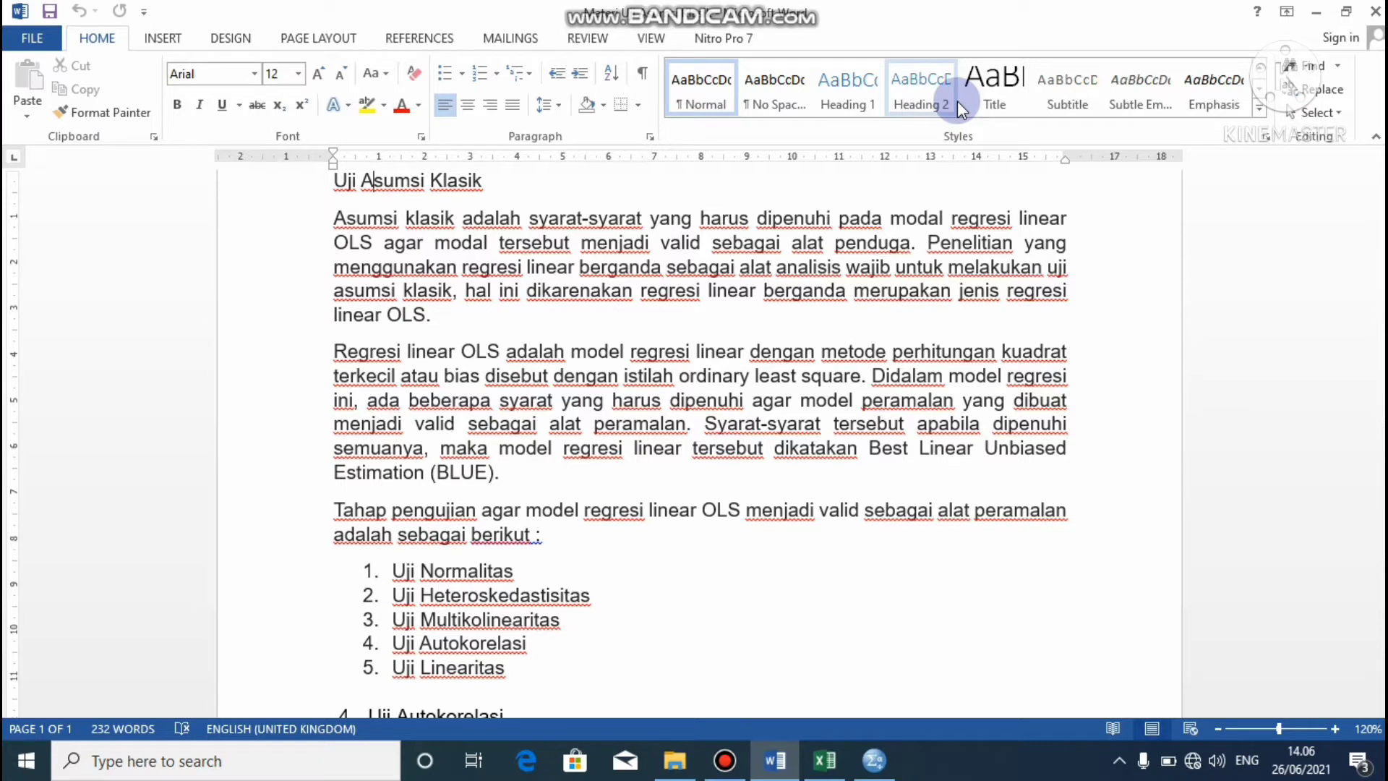
# Read the Uji Asumsi Klasik introduction, the OLS regression paragraphs and the numbered list of required tests
pyautogui.press('Down')
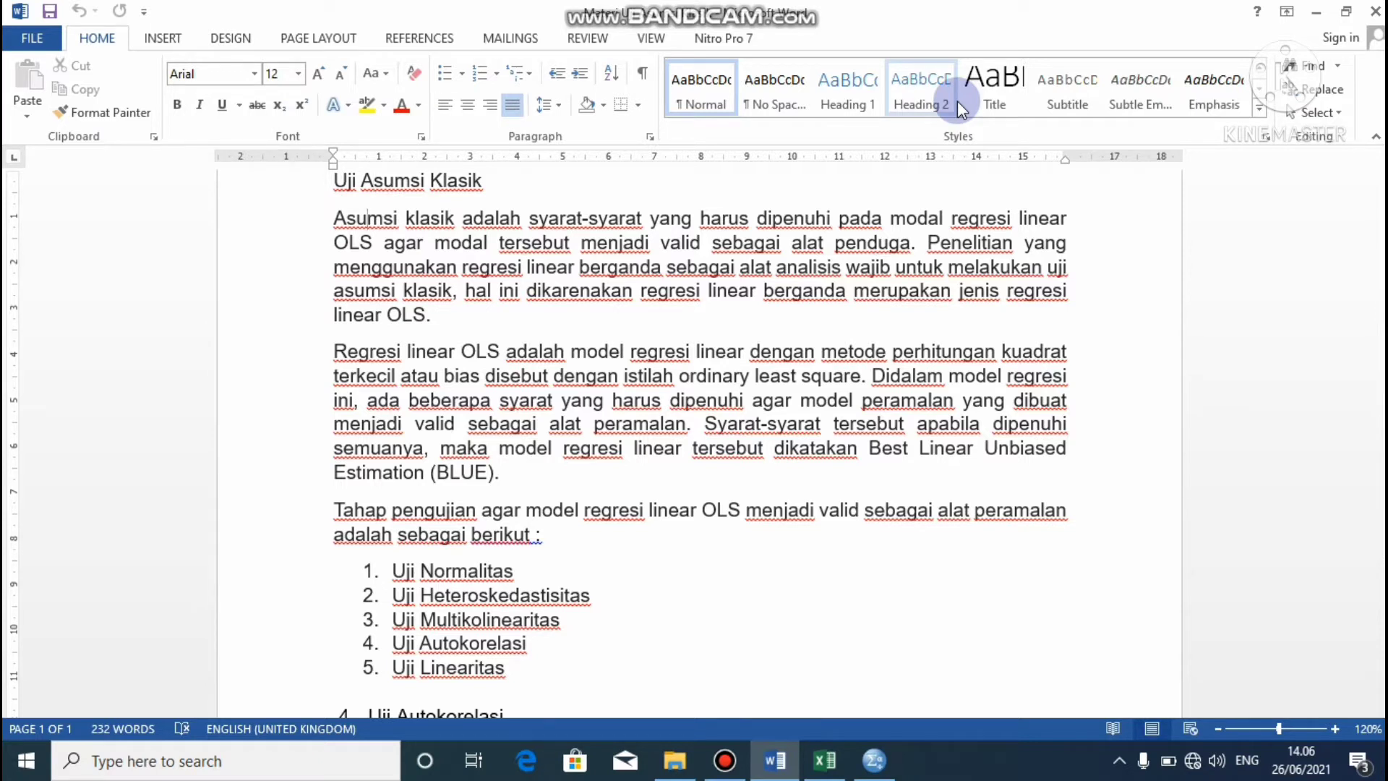
pyautogui.press('Down')
pyautogui.press('Down')
pyautogui.press('Down')
pyautogui.press('Down')
pyautogui.press('Down')
pyautogui.press('Down')
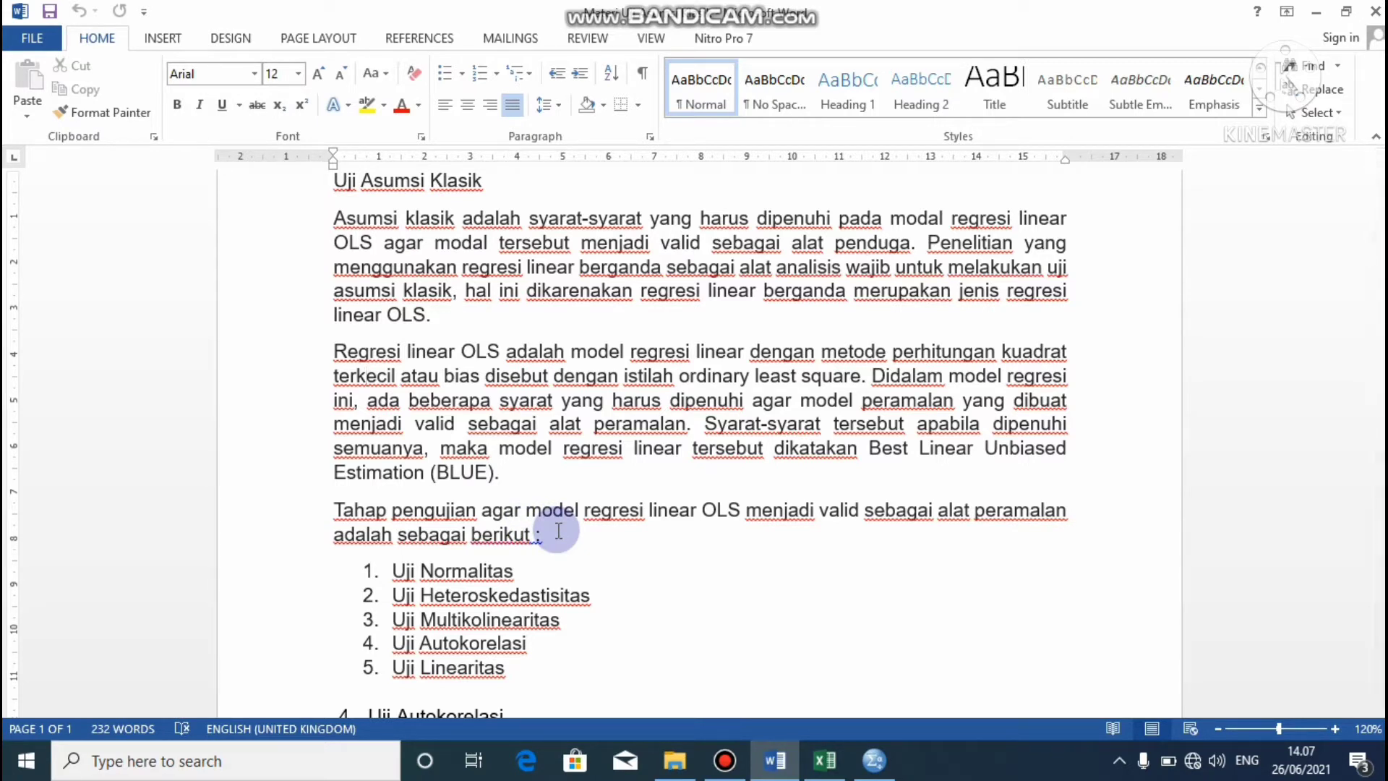
pyautogui.press('Down')
pyautogui.press('Down')
pyautogui.press('Down')
pyautogui.press('Down')
pyautogui.press('Down')
pyautogui.press('Down')
pyautogui.press('Down')
pyautogui.press('Down')
pyautogui.press('Down')
pyautogui.press('Down')
pyautogui.press('Down')
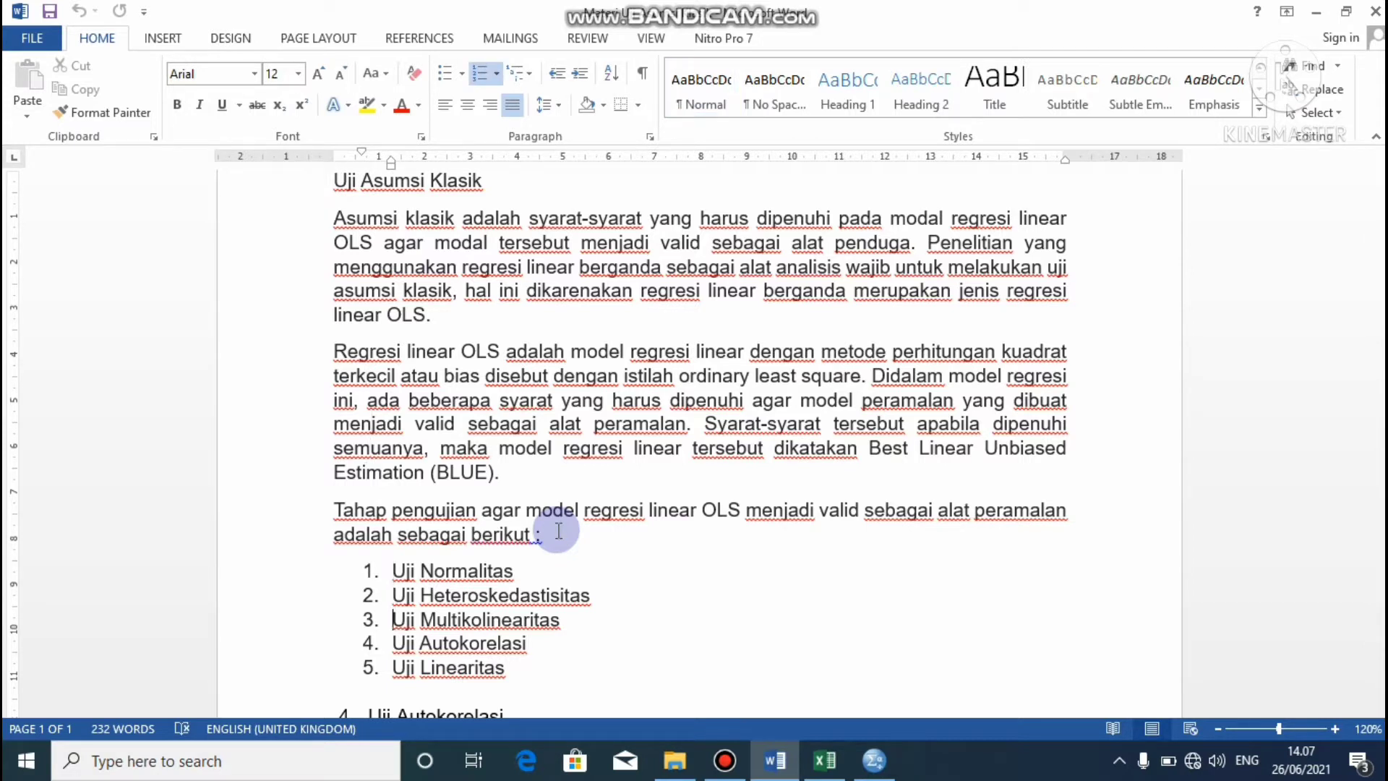
pyautogui.press('Down')
pyautogui.press('Down')
pyautogui.press('Down')
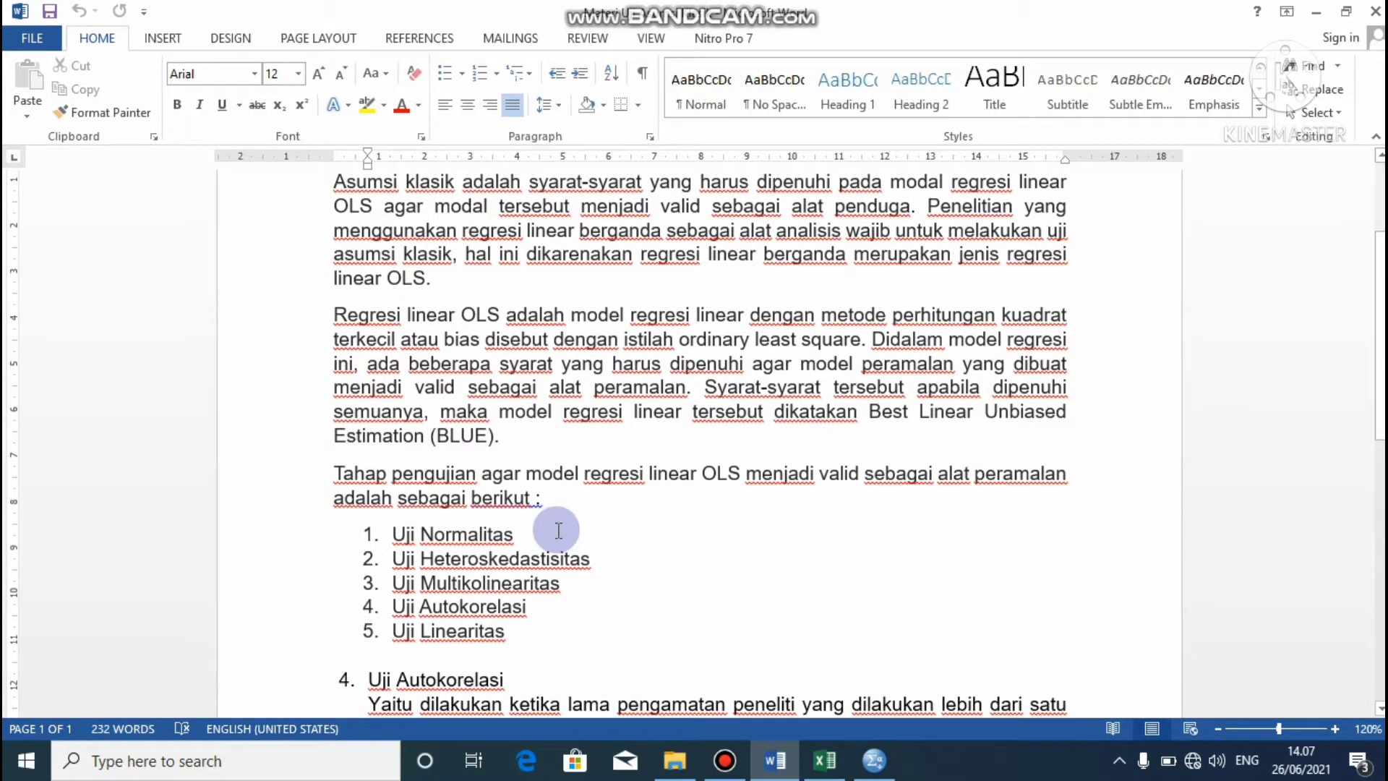
# Read the Uji Autokorelasi and Uji Linearitas sections of the document
pyautogui.press('Down')
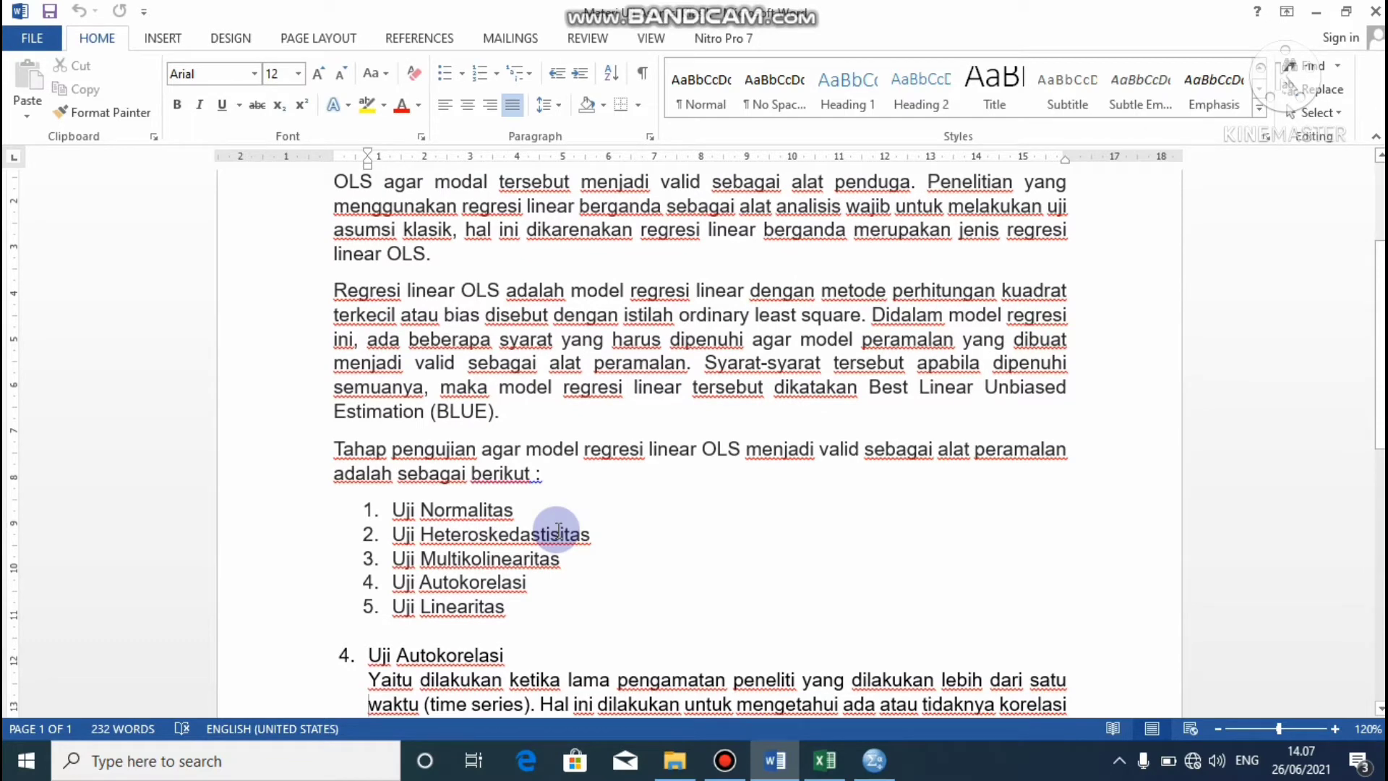
pyautogui.press('Down')
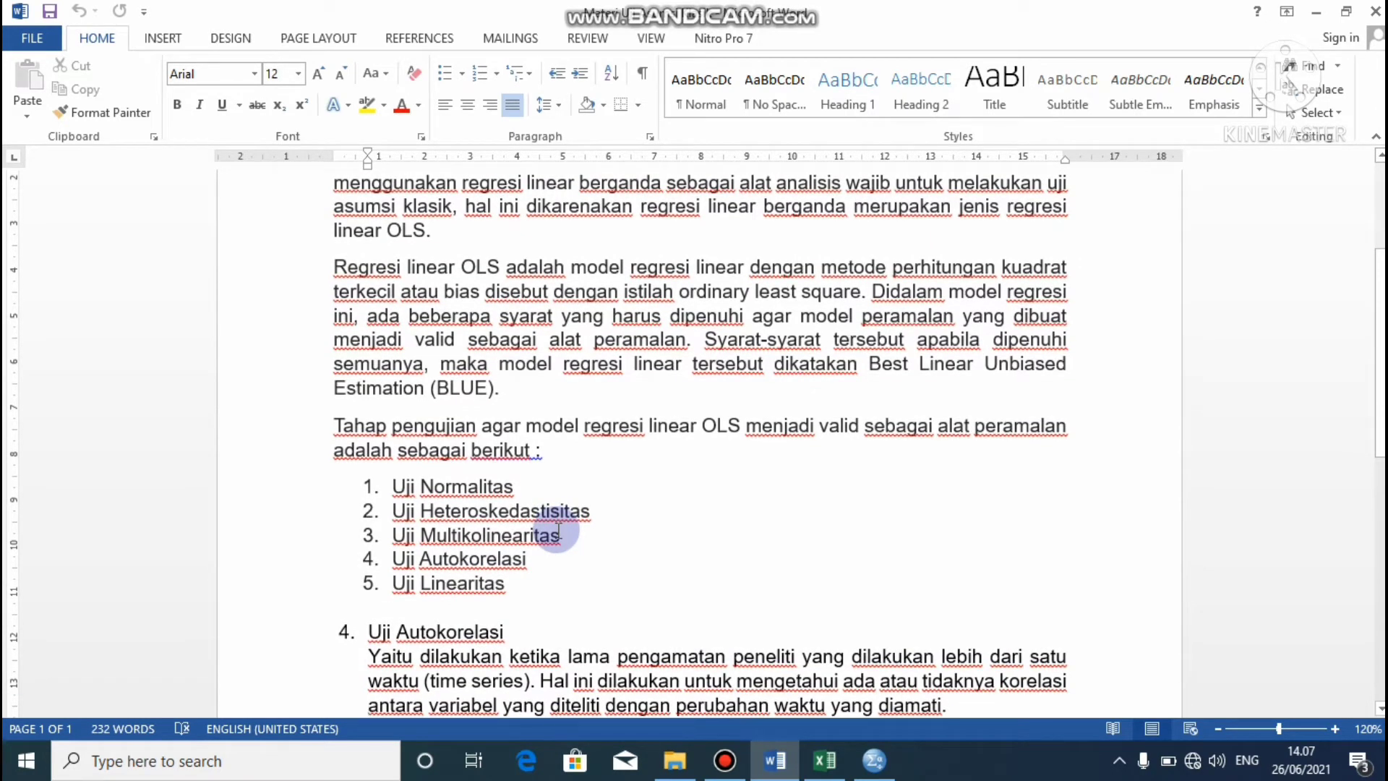
pyautogui.press('Down')
pyautogui.press('Down')
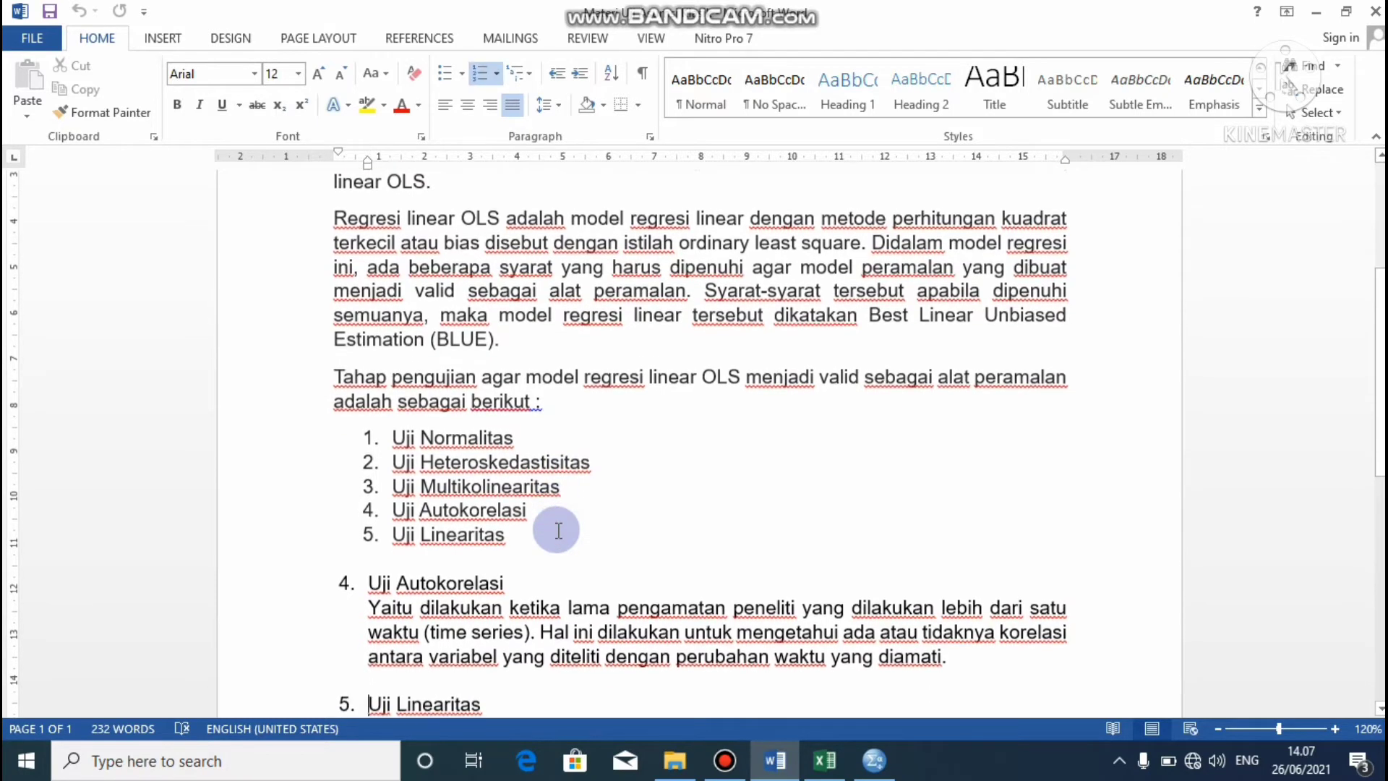
pyautogui.press('Down')
pyautogui.press('Down')
pyautogui.press('Down')
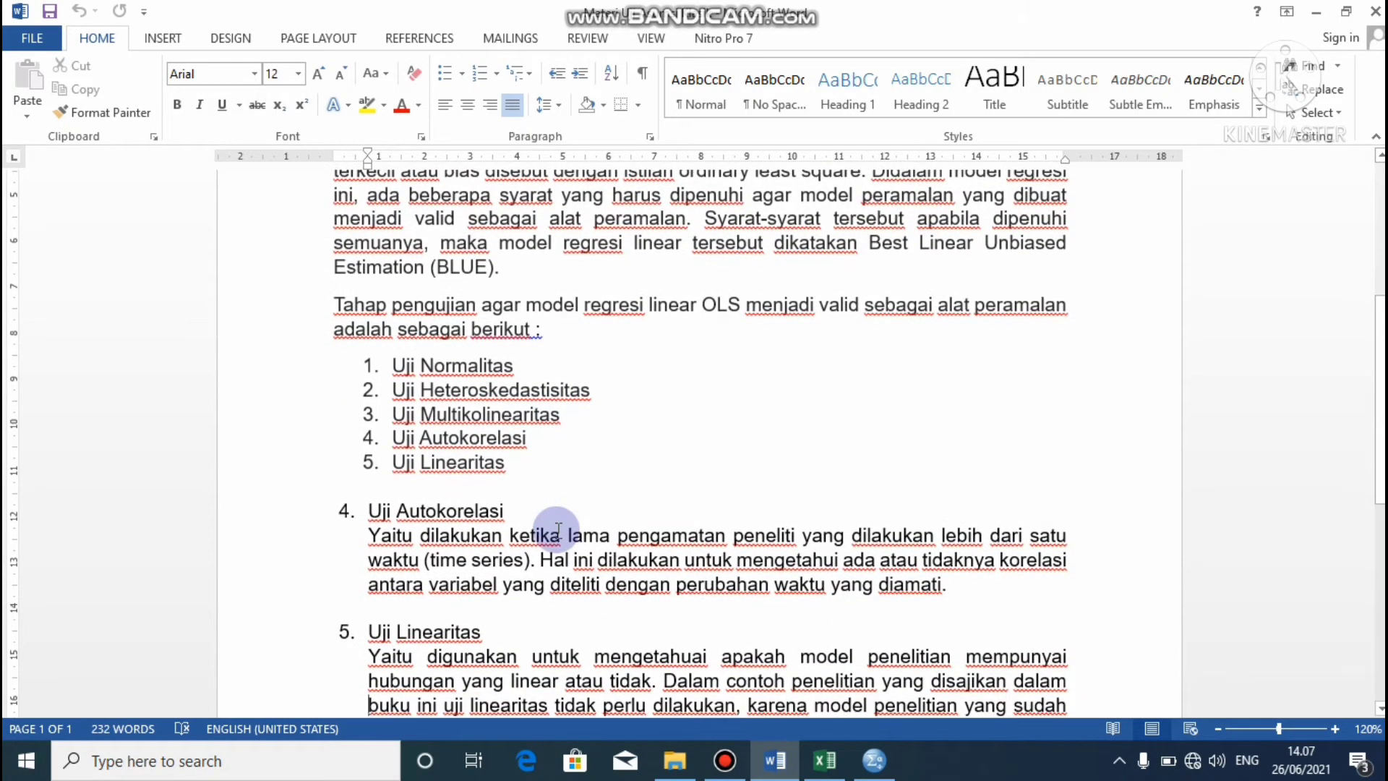
pyautogui.press('Down')
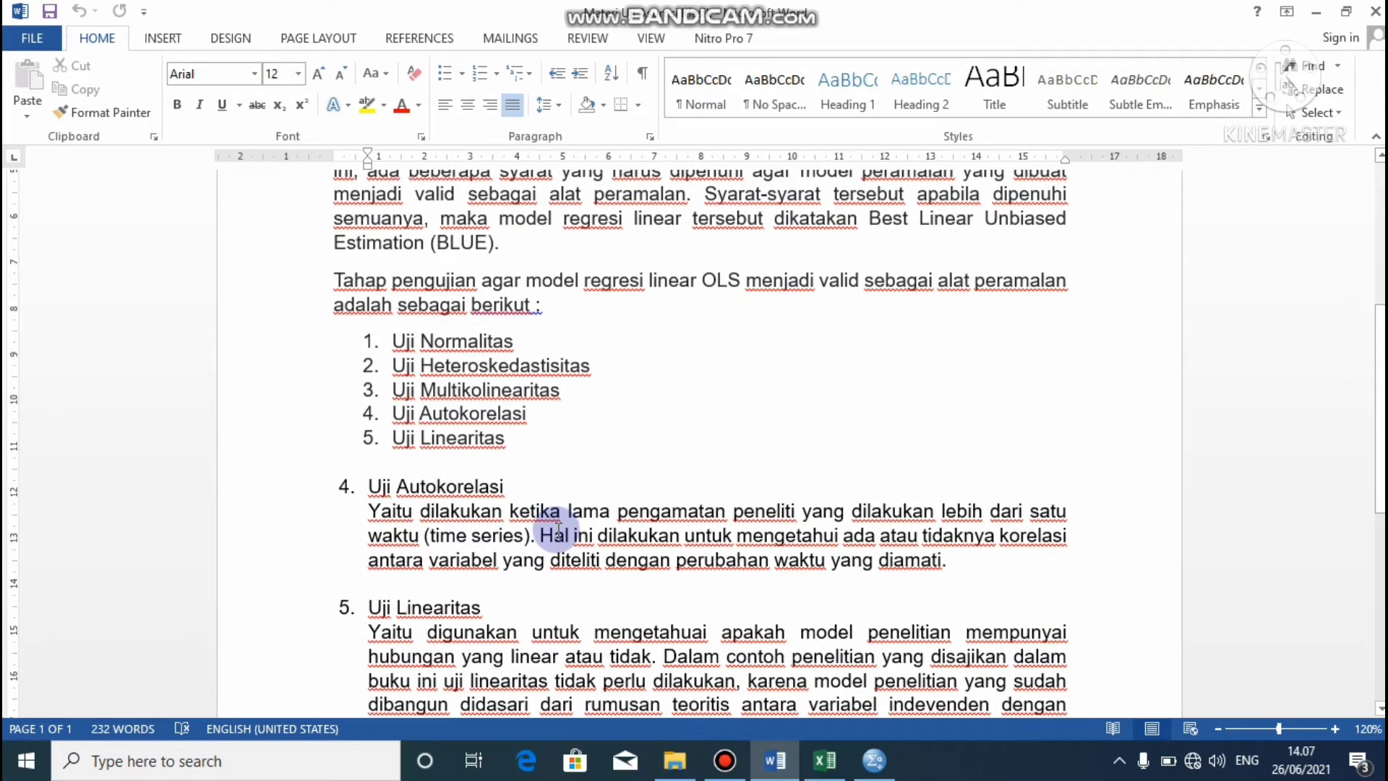
pyautogui.press('Down')
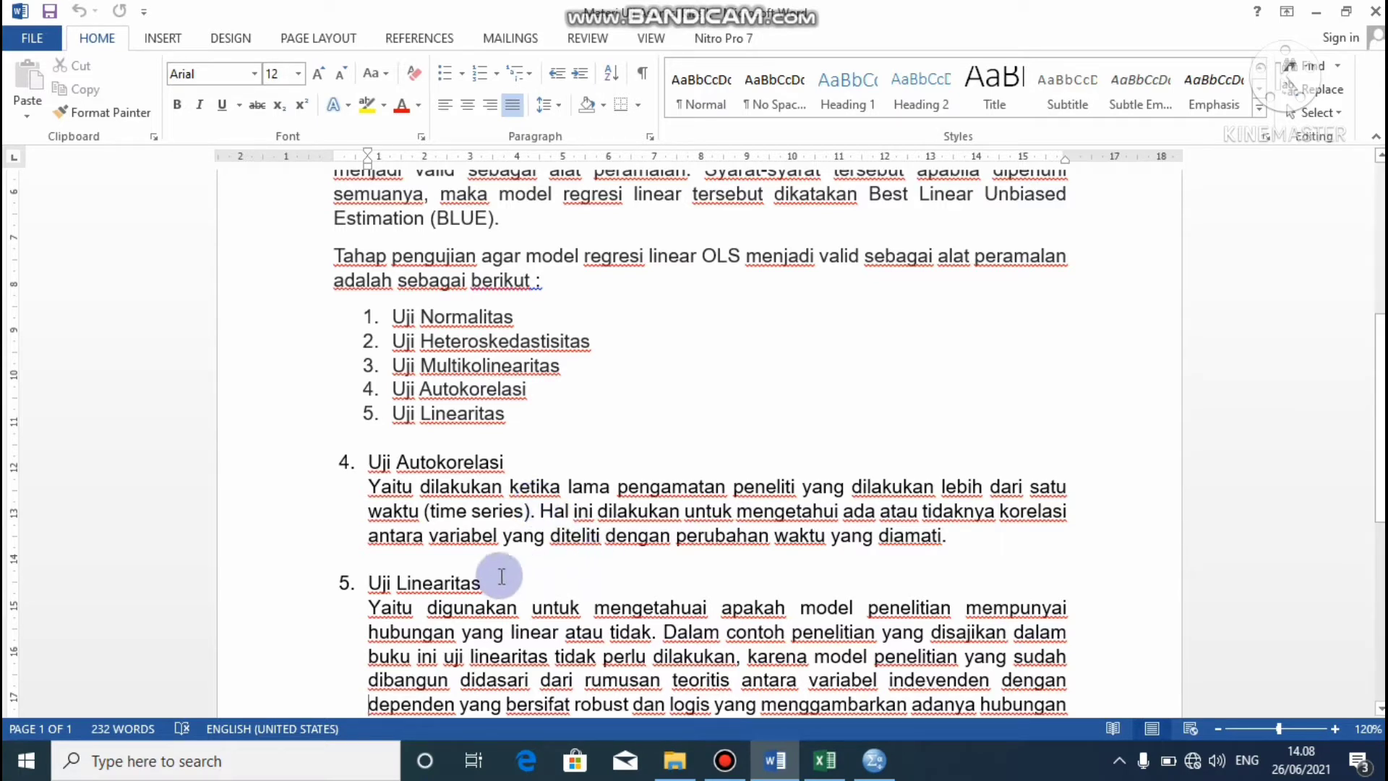
pyautogui.scroll(-1, 502, 576)
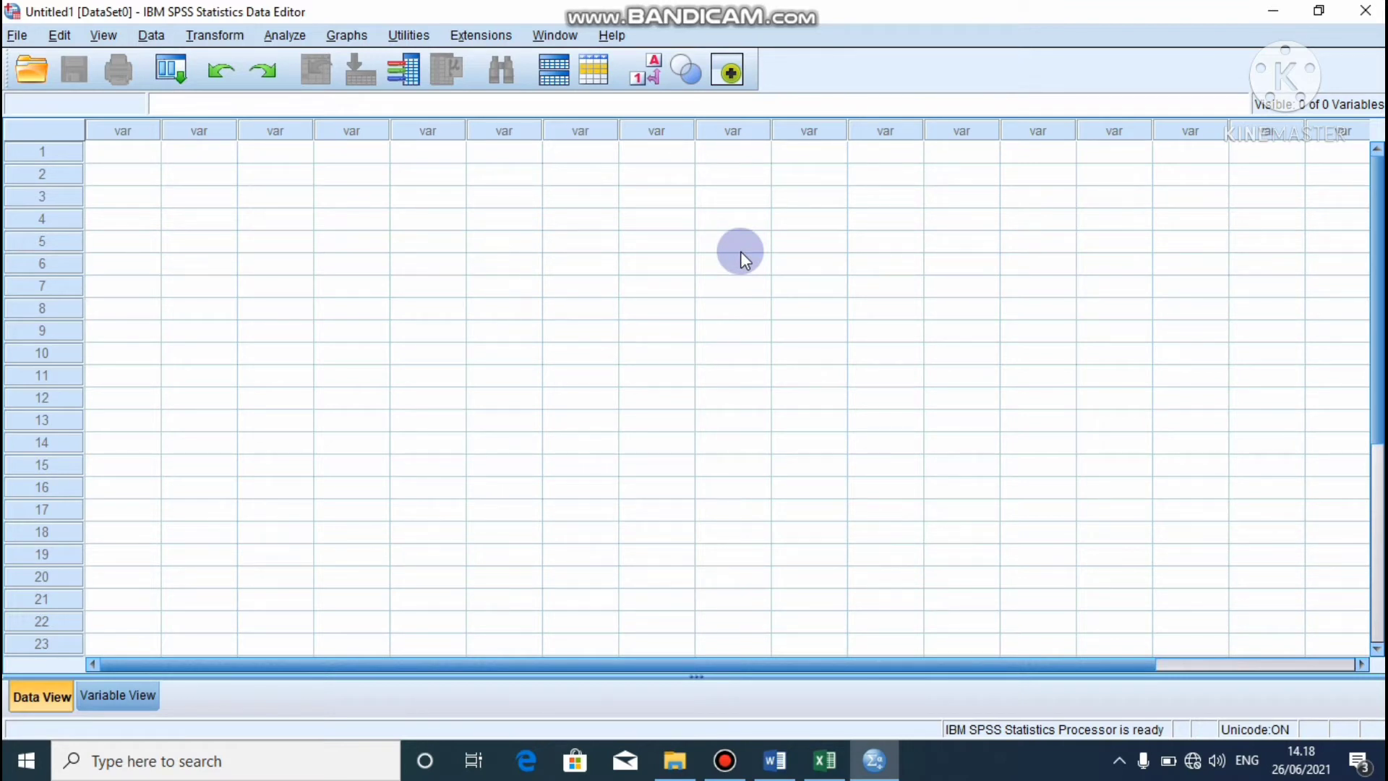
# Define five variables named Y, X1, X2, X3 and X4 in the empty SPSS dataset
pyautogui.click(141, 696)
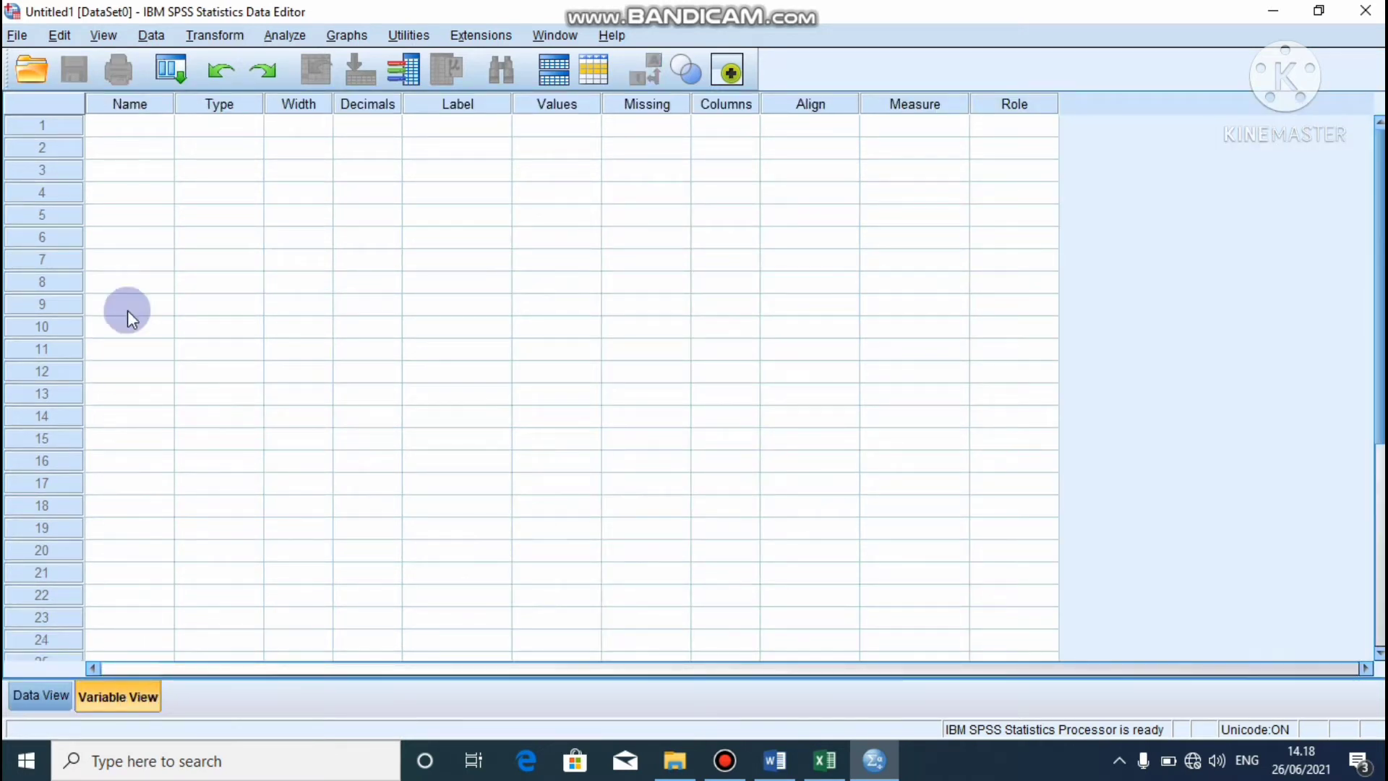
pyautogui.click(147, 125)
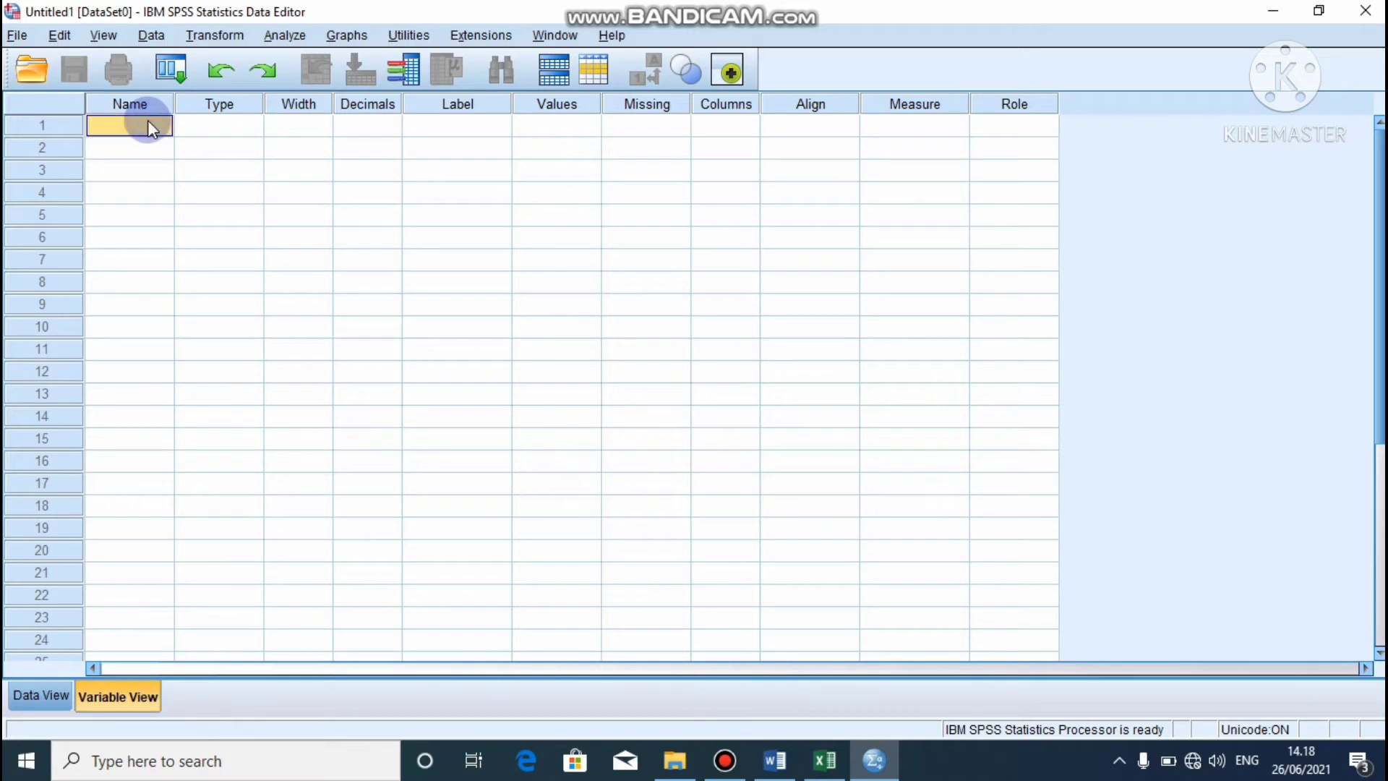
pyautogui.click(148, 123)
pyautogui.write('Y')
pyautogui.press('Return')
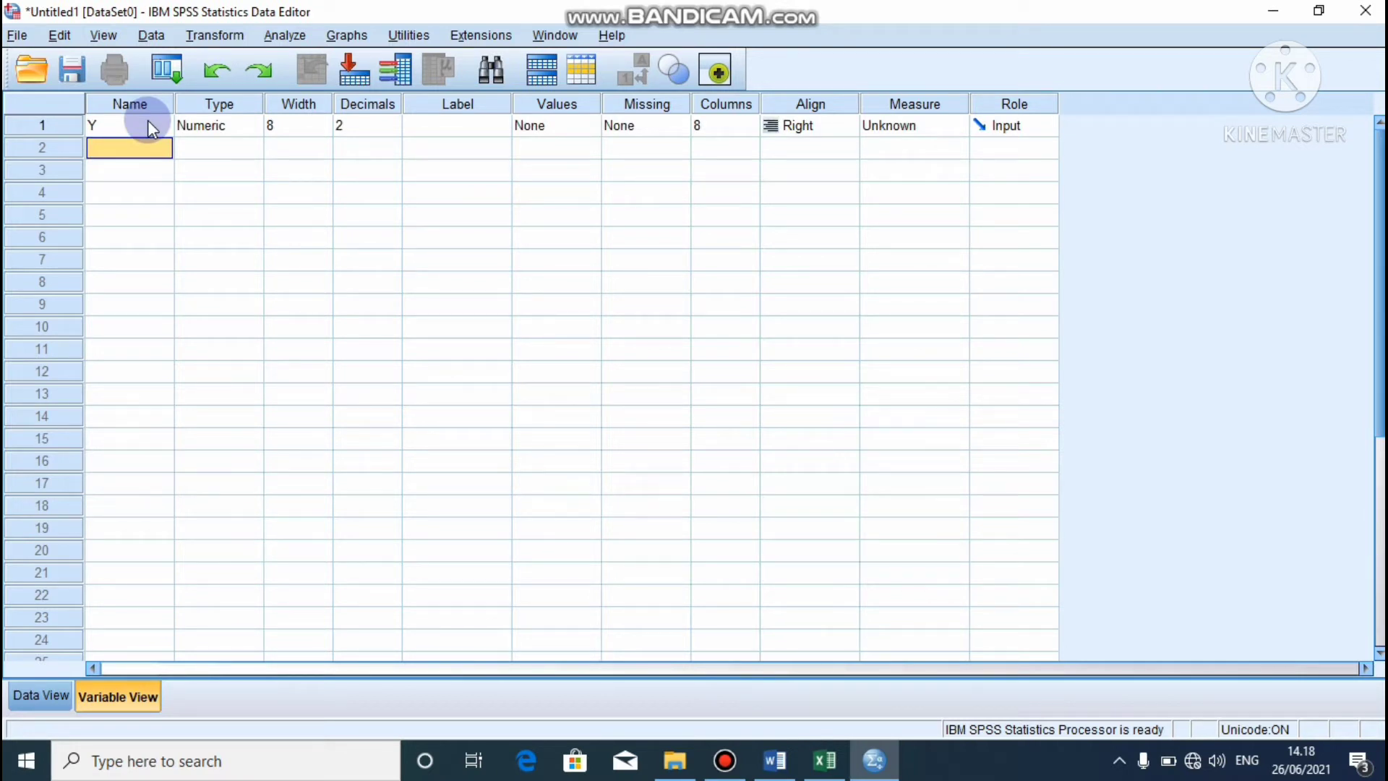
pyautogui.write('X1')
pyautogui.press('Return')
pyautogui.write('X2')
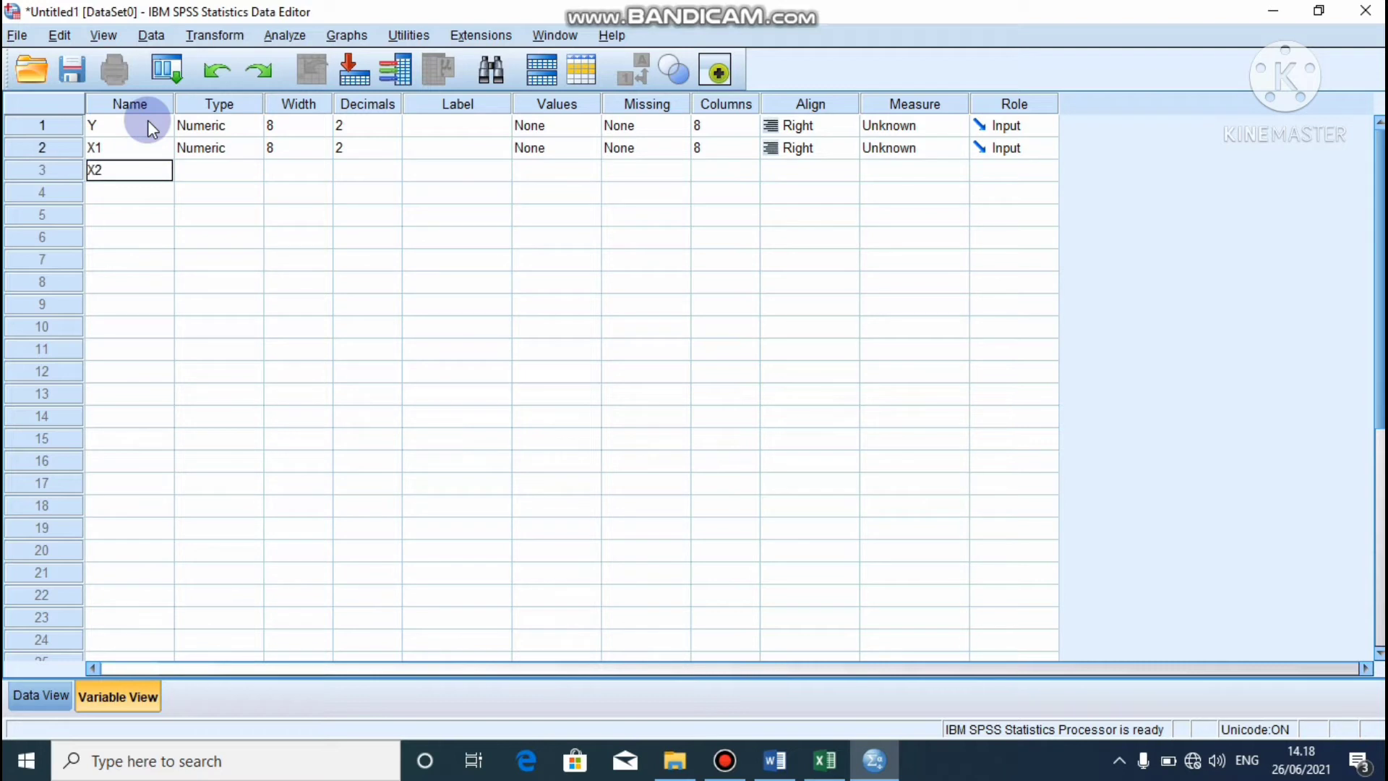
pyautogui.press('Return')
pyautogui.write('X3')
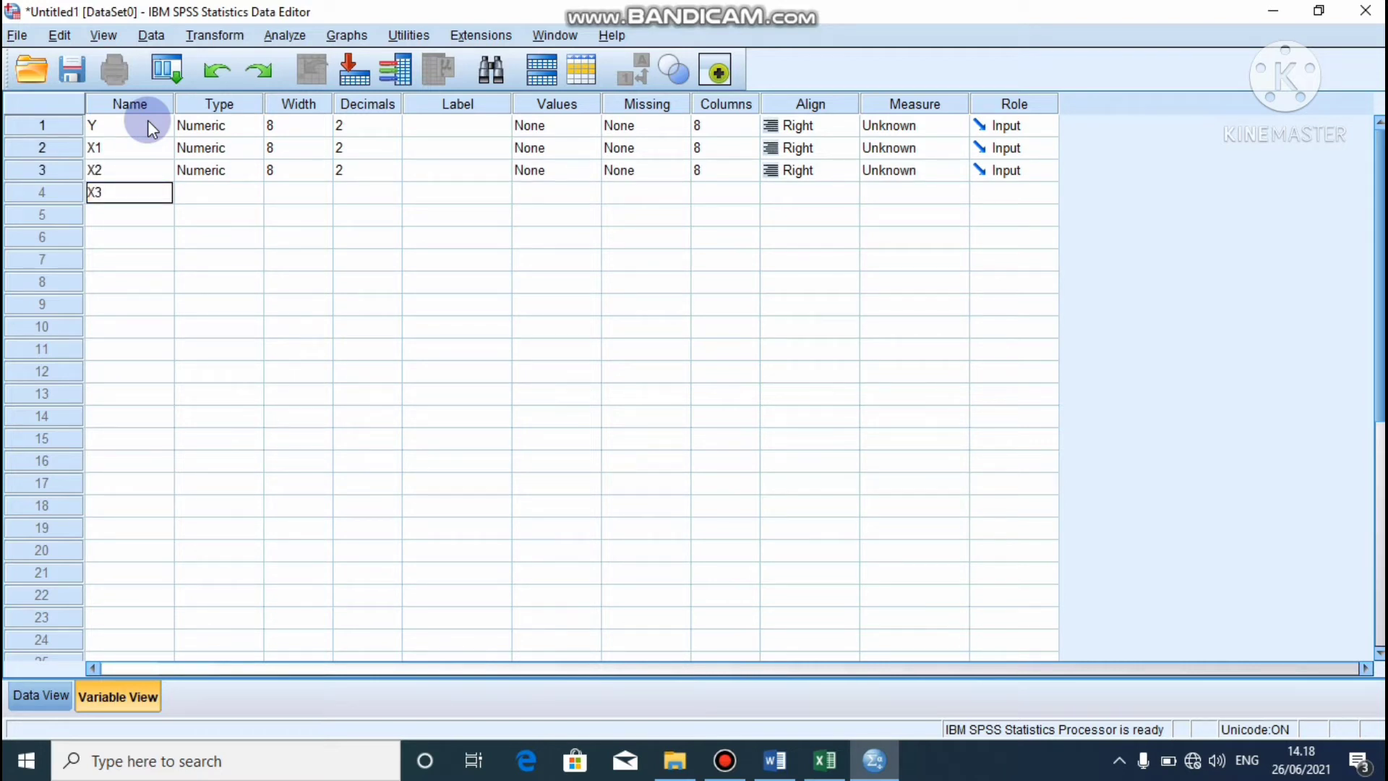
pyautogui.press('Return')
pyautogui.write('X4')
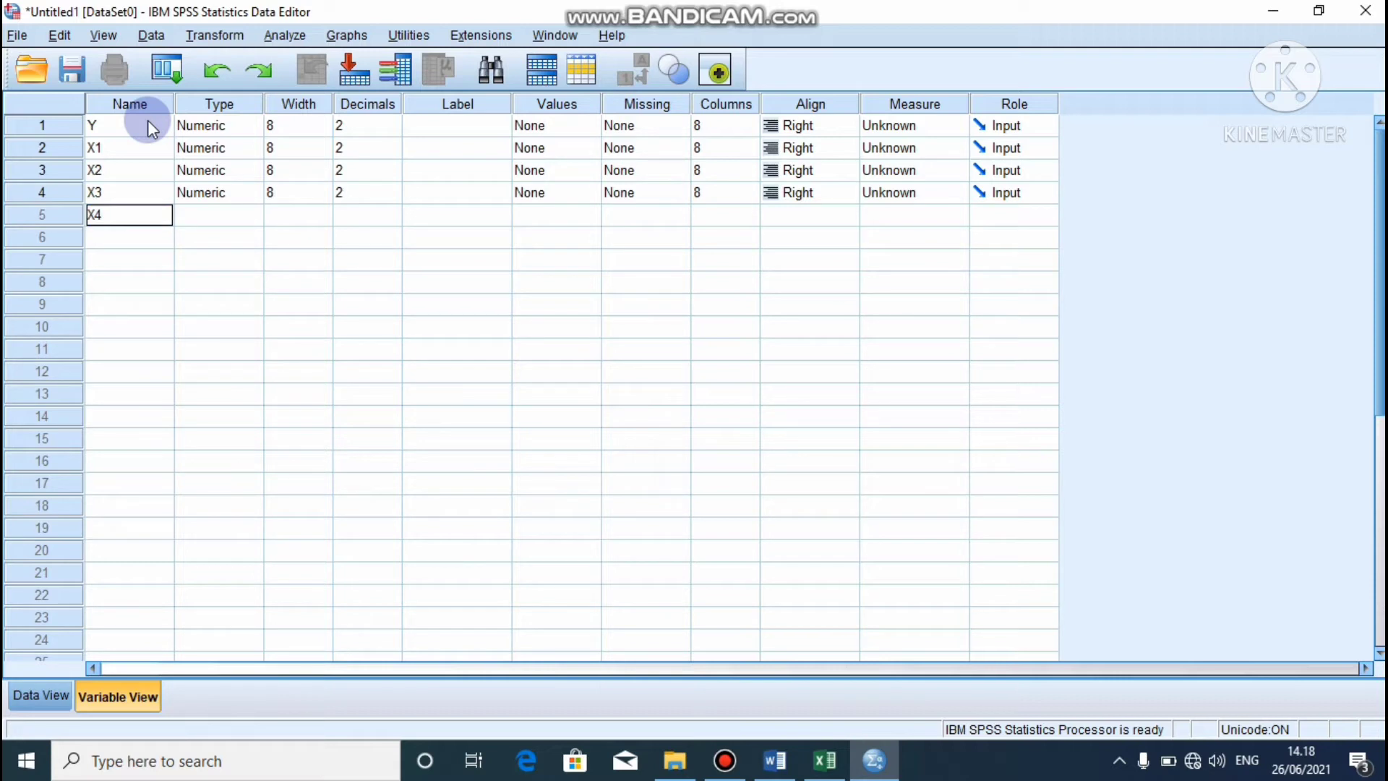
pyautogui.click(221, 125)
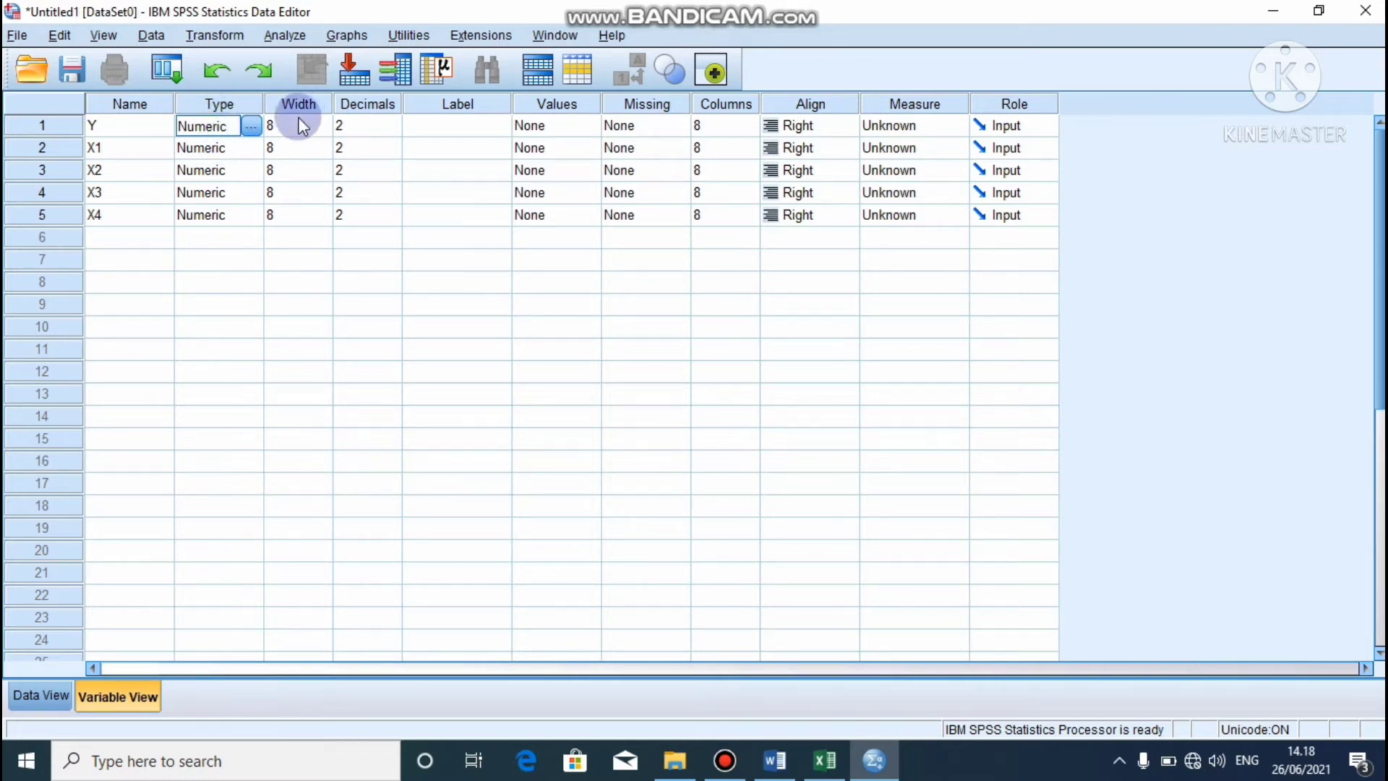
# Set the decimals of variables Y, X1, X2, X3 and X4 to 0
pyautogui.click(350, 124)
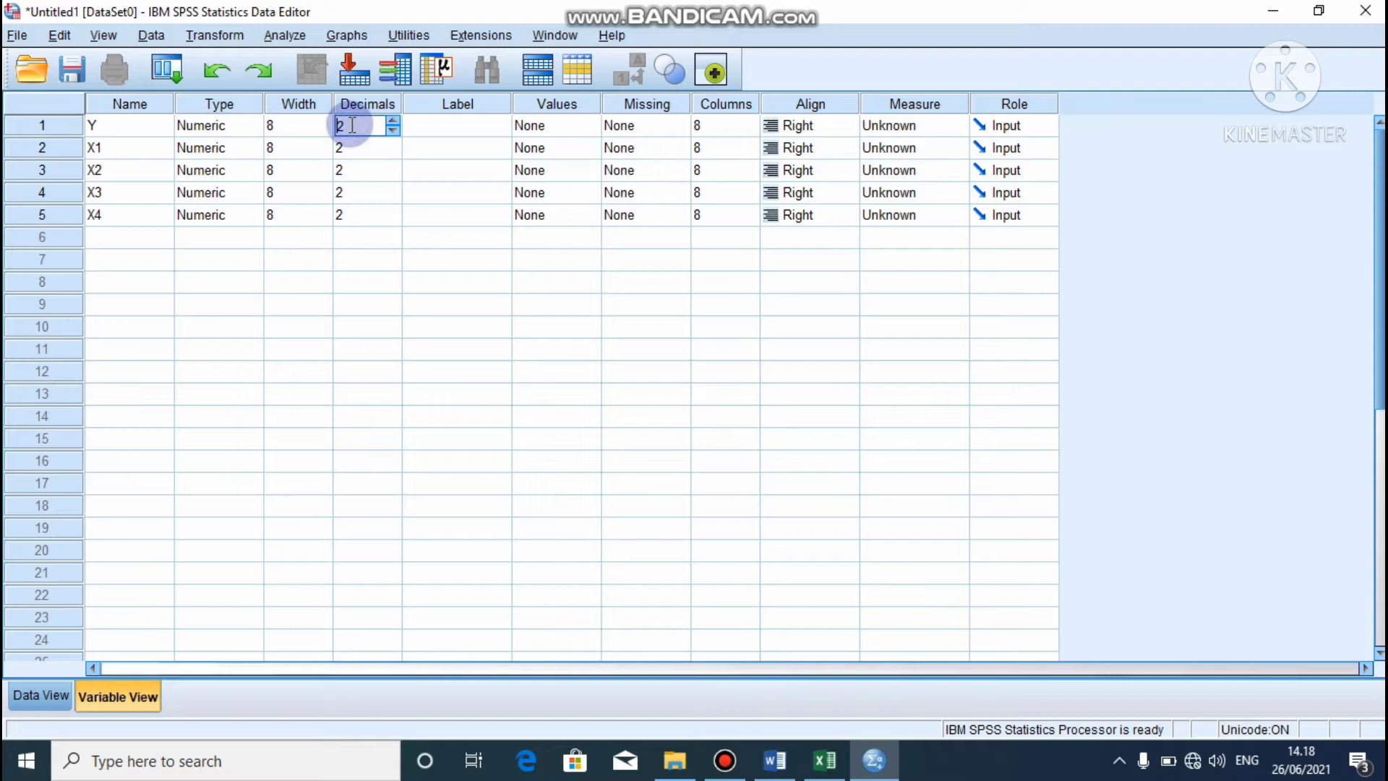
pyautogui.click(391, 130)
pyautogui.click(392, 130)
pyautogui.click(389, 148)
pyautogui.click(395, 151)
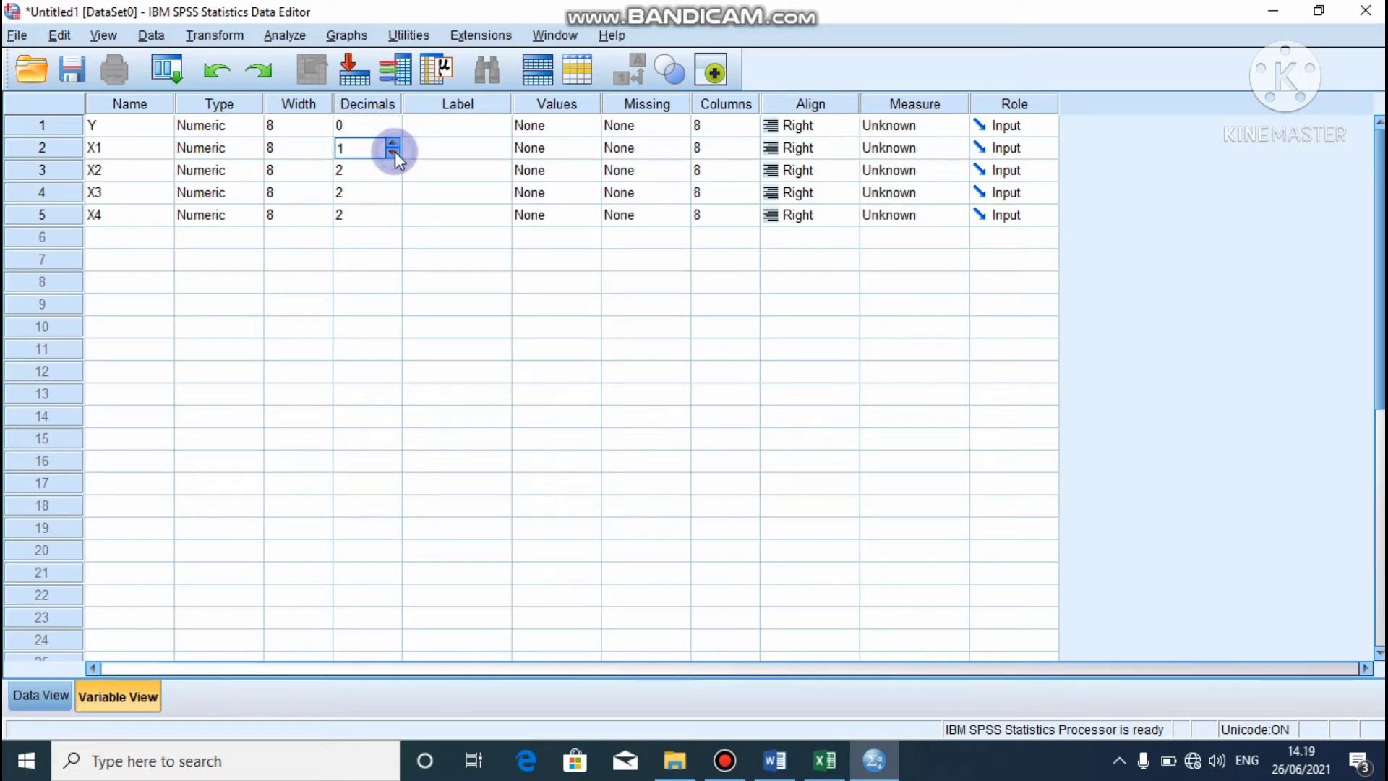
pyautogui.click(395, 151)
pyautogui.click(389, 168)
pyautogui.click(389, 167)
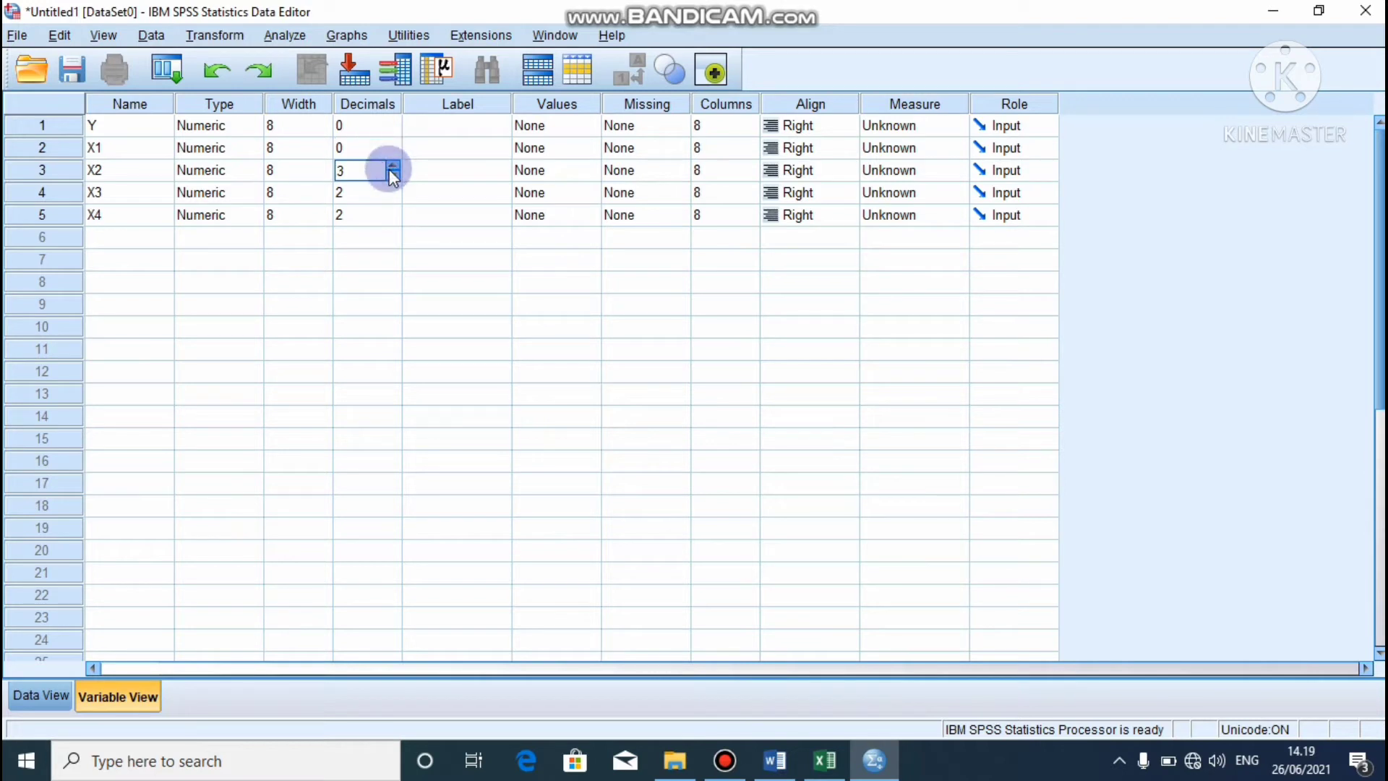
pyautogui.click(392, 175)
pyautogui.click(392, 175)
pyautogui.click(392, 175)
pyautogui.click(390, 190)
pyautogui.click(391, 190)
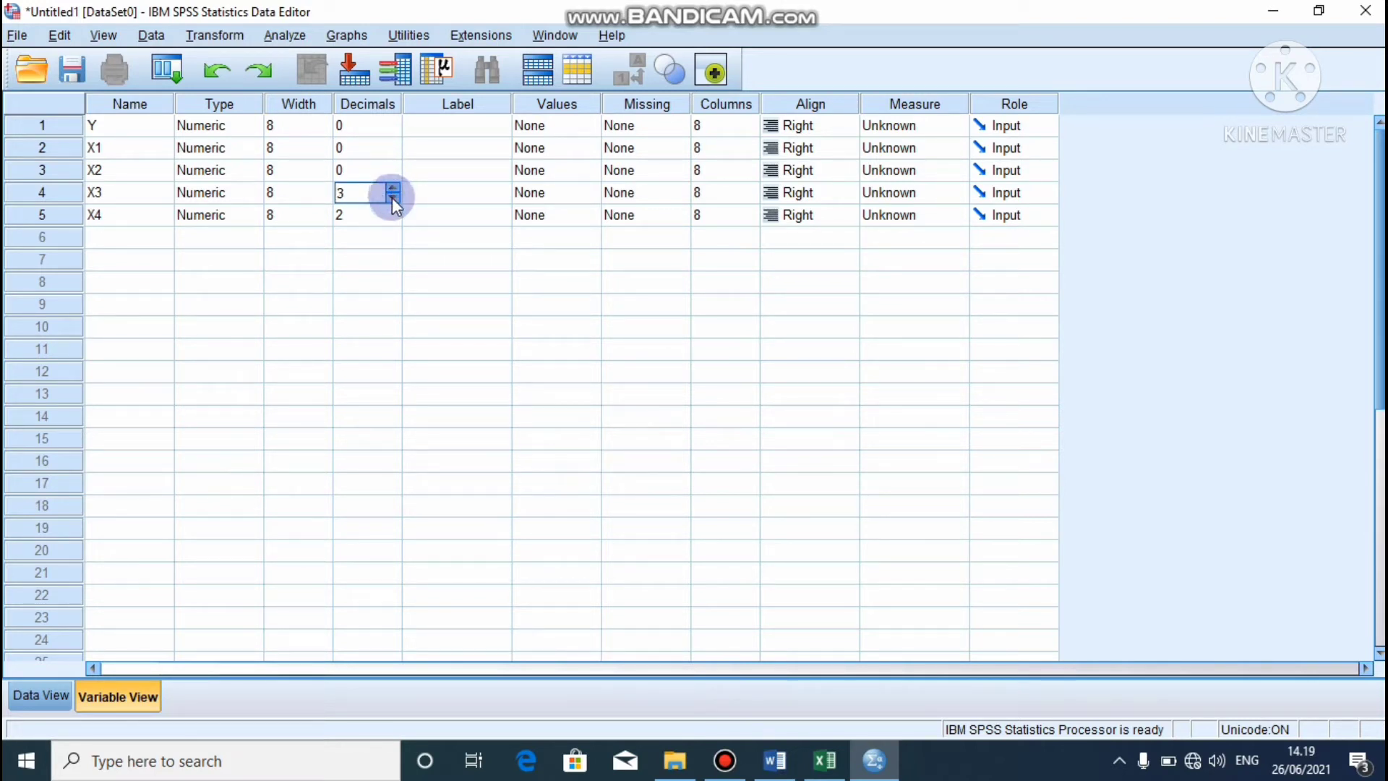
pyautogui.click(392, 198)
pyautogui.click(391, 197)
pyautogui.click(391, 197)
pyautogui.click(392, 208)
pyautogui.click(392, 209)
pyautogui.click(393, 219)
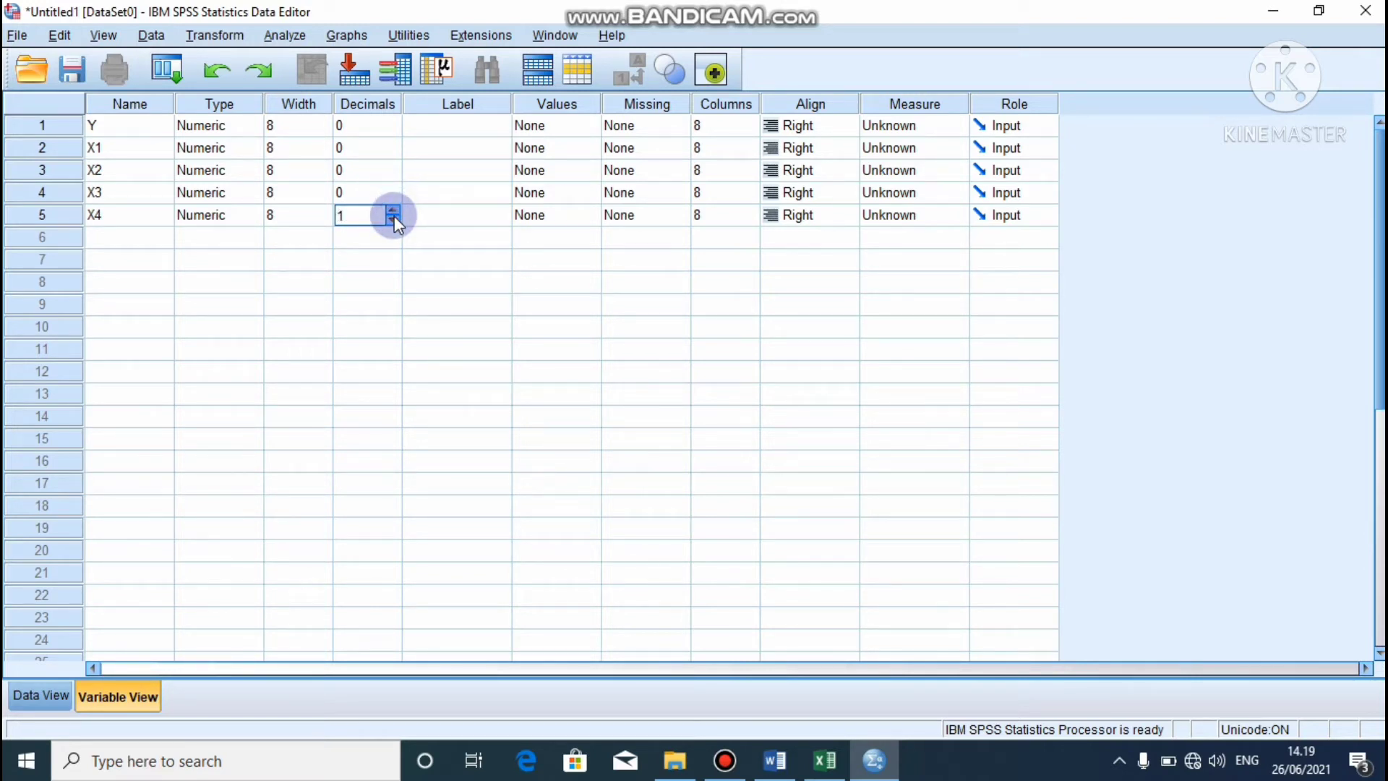
pyautogui.click(393, 219)
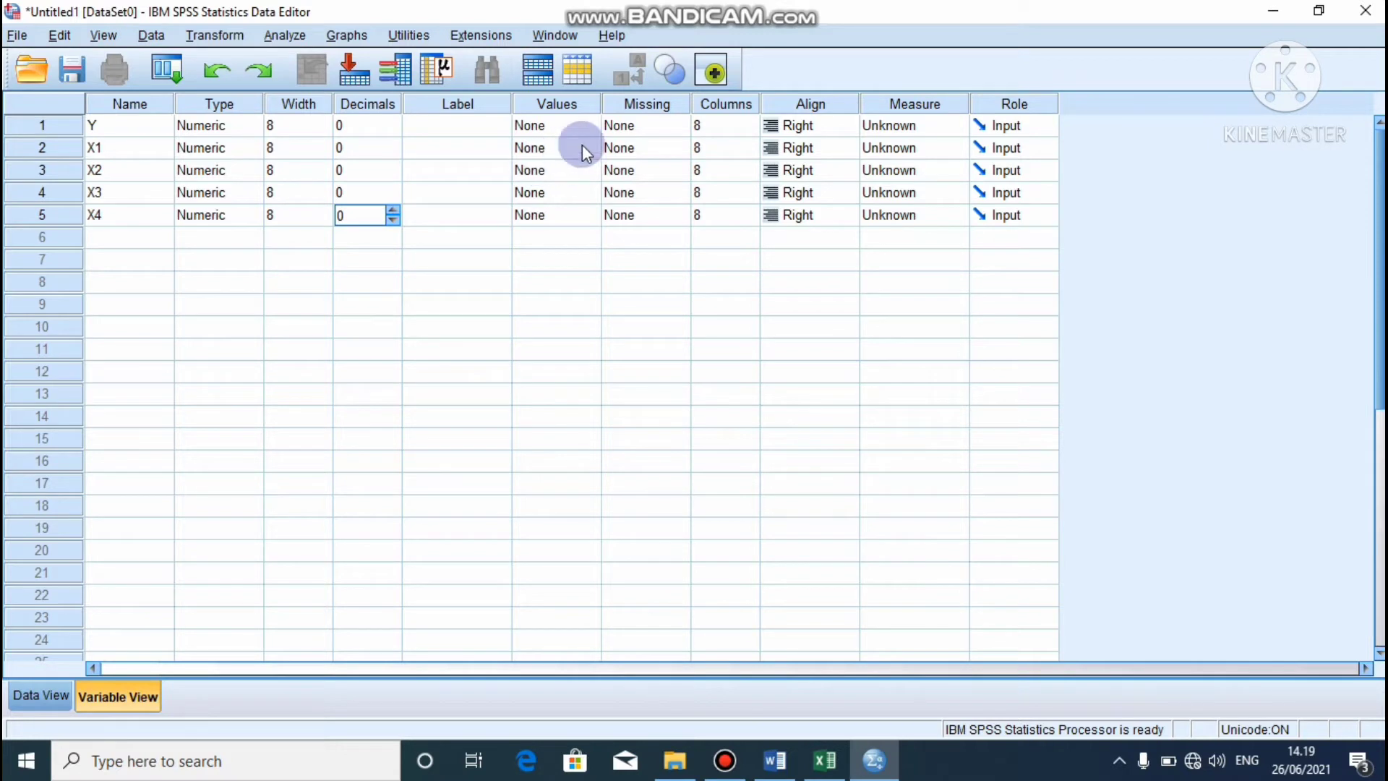
# Set the measurement level of Y, X1, X2, X3 and X4 to Scale
pyautogui.click(909, 125)
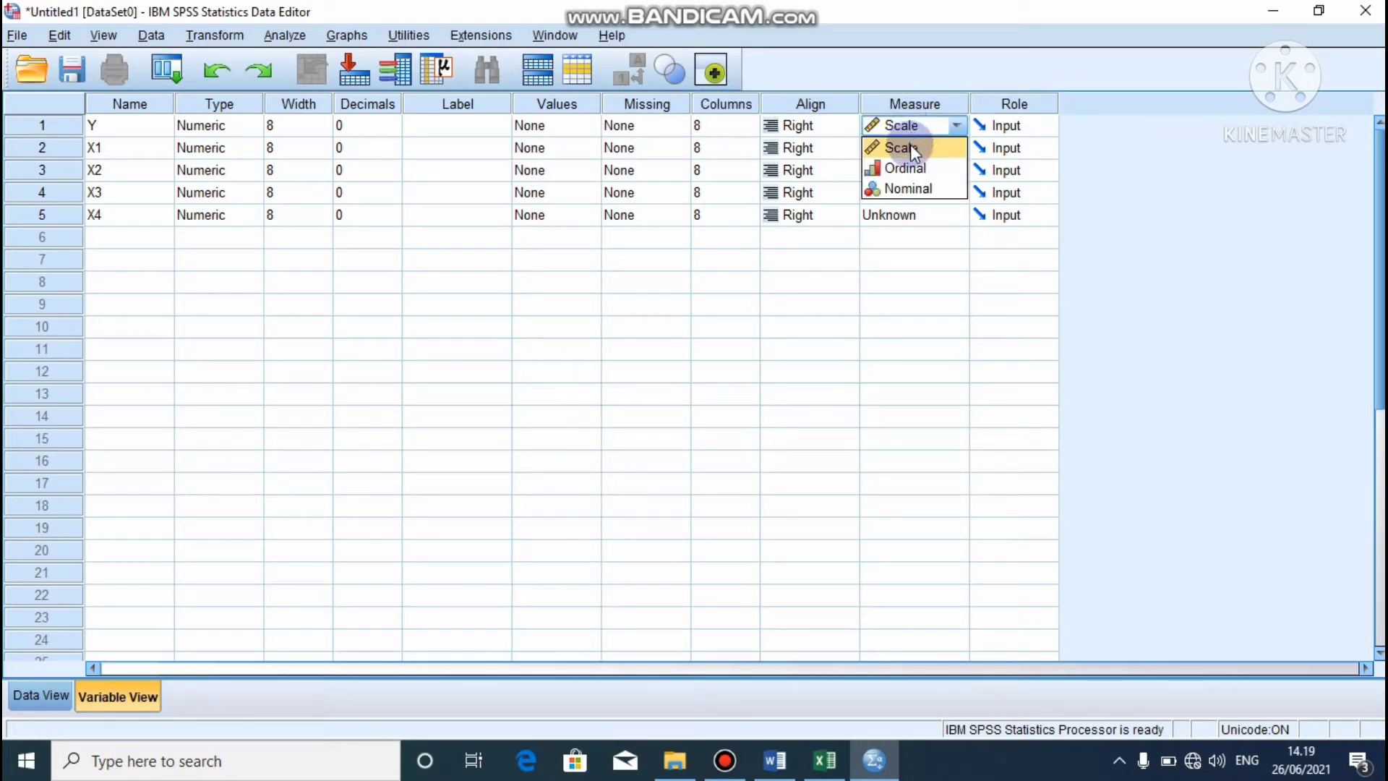
pyautogui.click(909, 146)
pyautogui.press('Return')
pyautogui.press('Return')
pyautogui.press('Return')
pyautogui.press('Return')
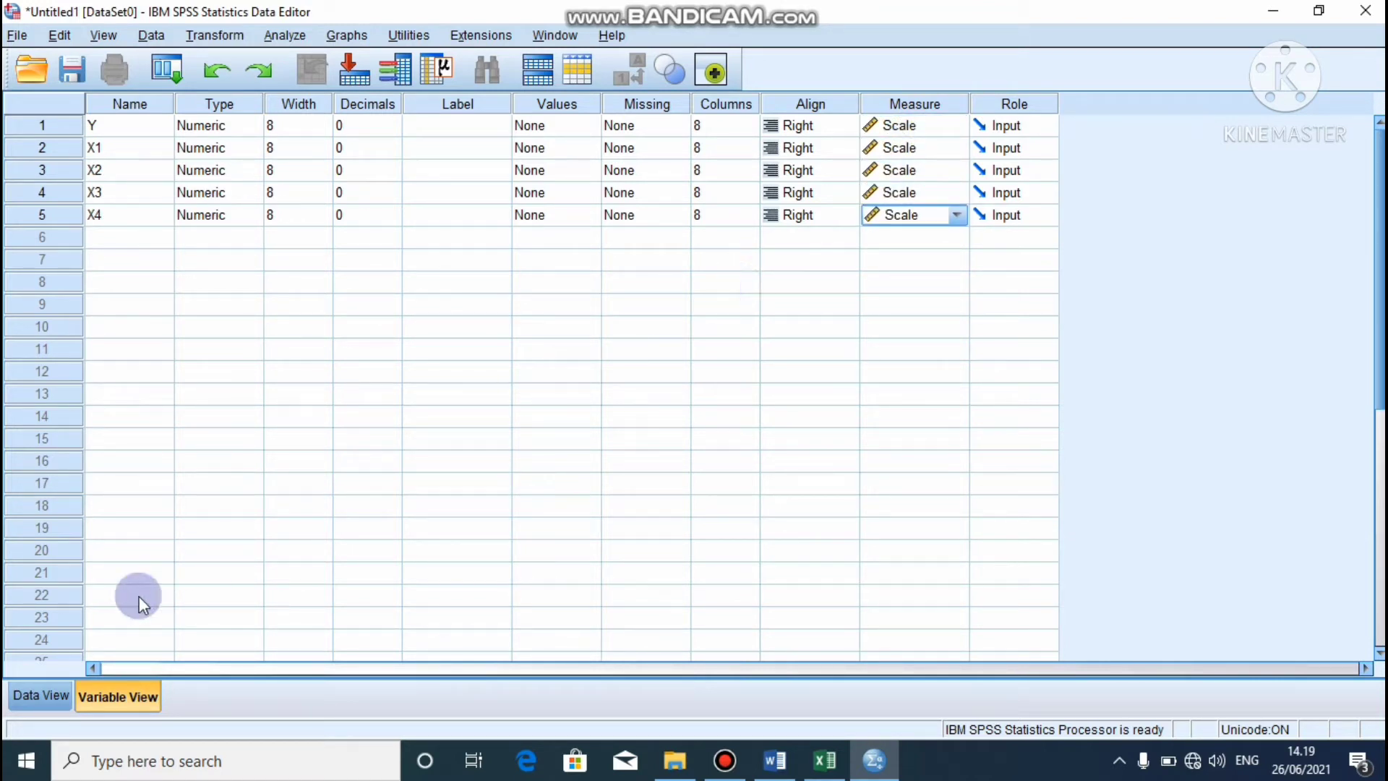
# Select the first Y case in the SPSS data grid and copy cells A2:E101 from Sheet1 of the Excel workbook
pyautogui.click(48, 693)
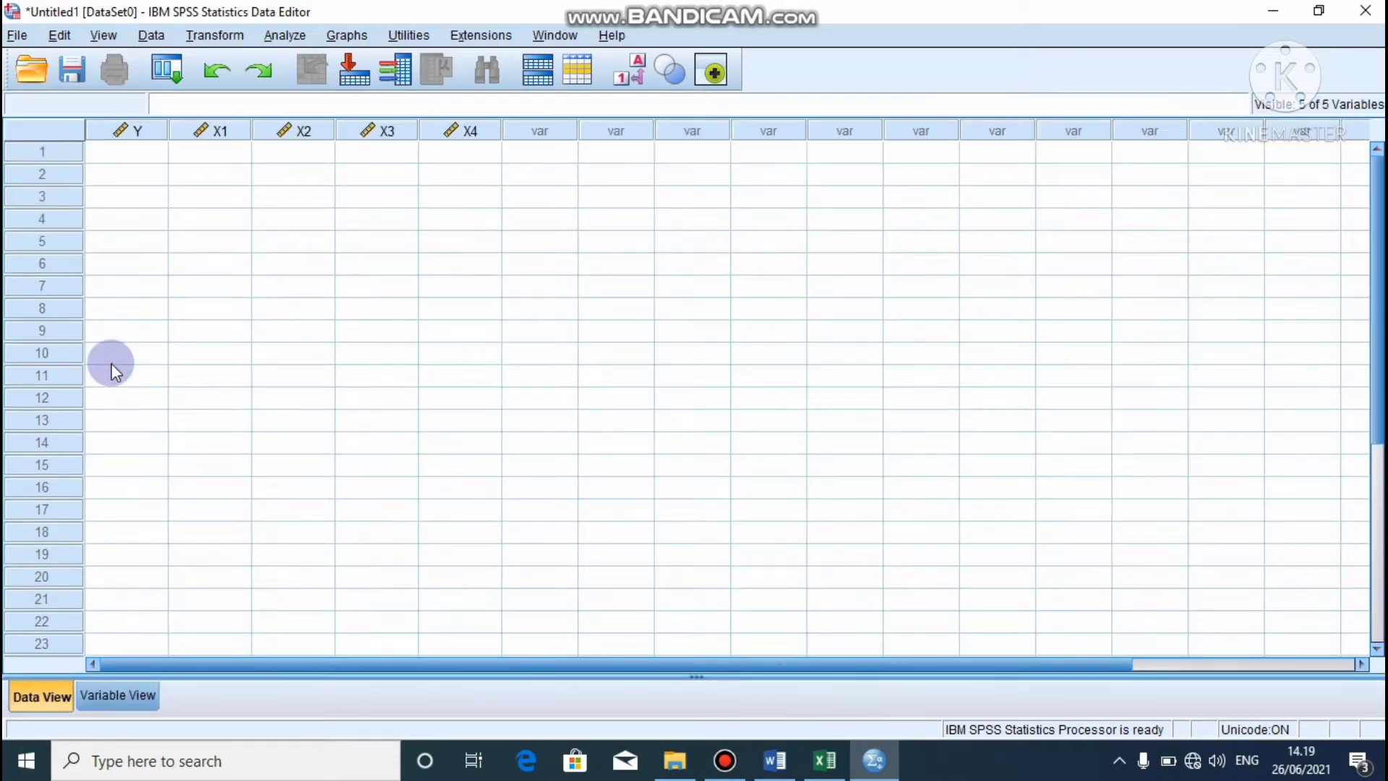
pyautogui.click(130, 152)
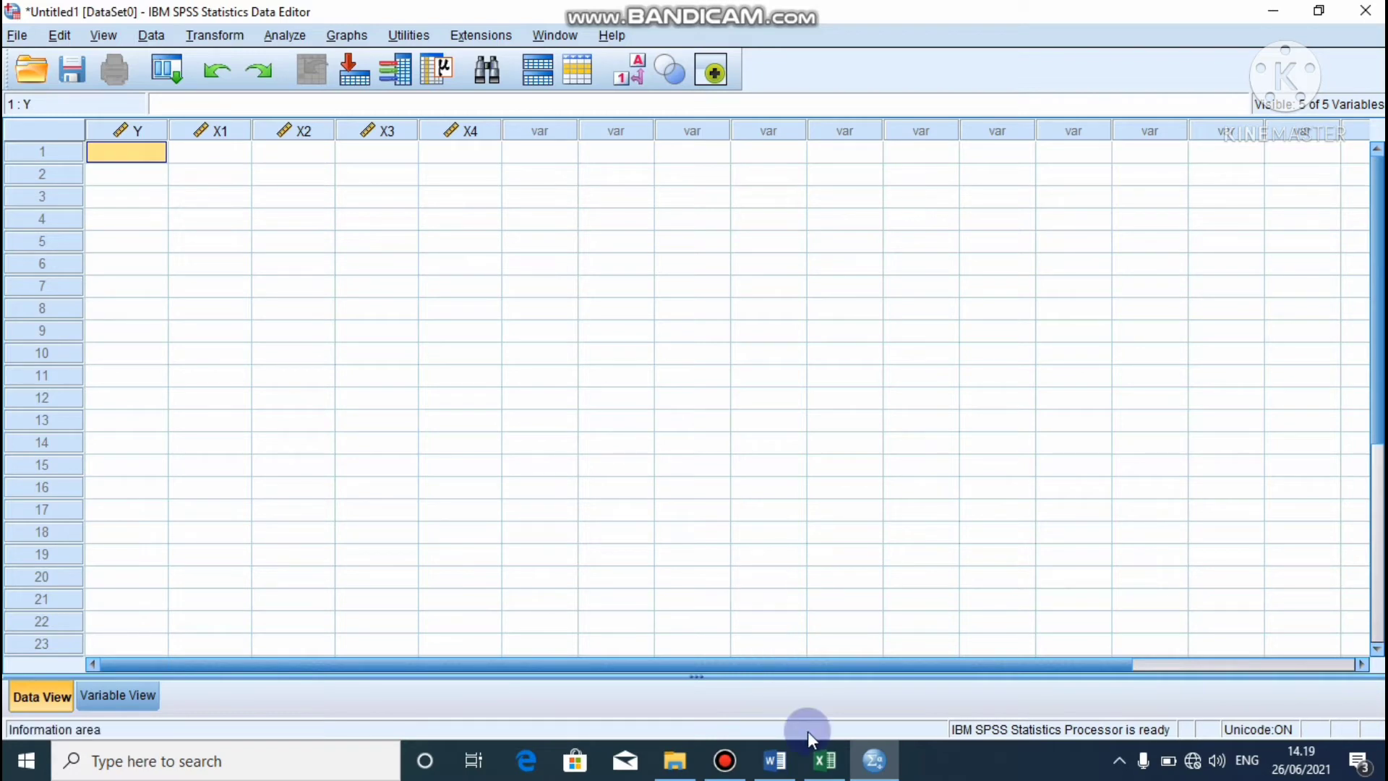
pyautogui.click(822, 763)
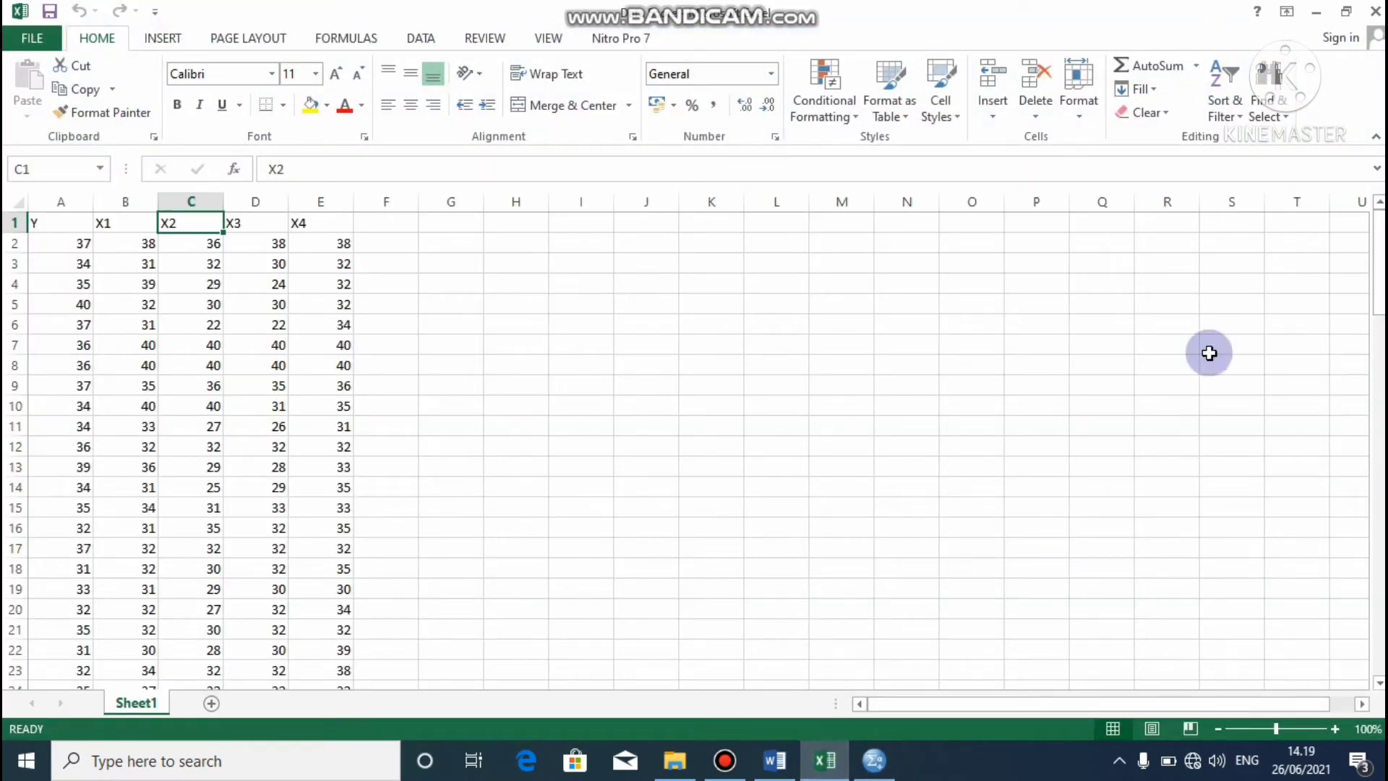
pyautogui.click(61, 244)
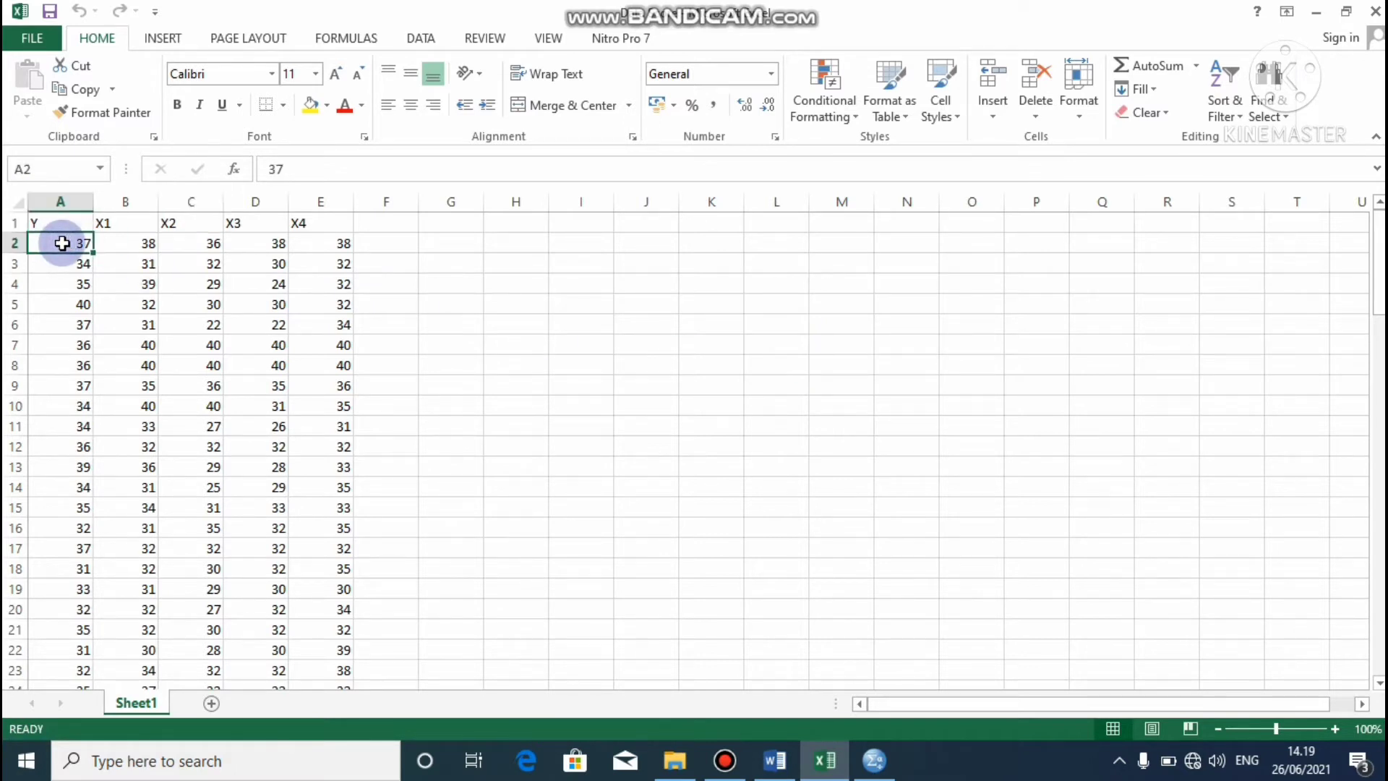
pyautogui.moveTo(62, 244); pyautogui.dragTo(327, 636)
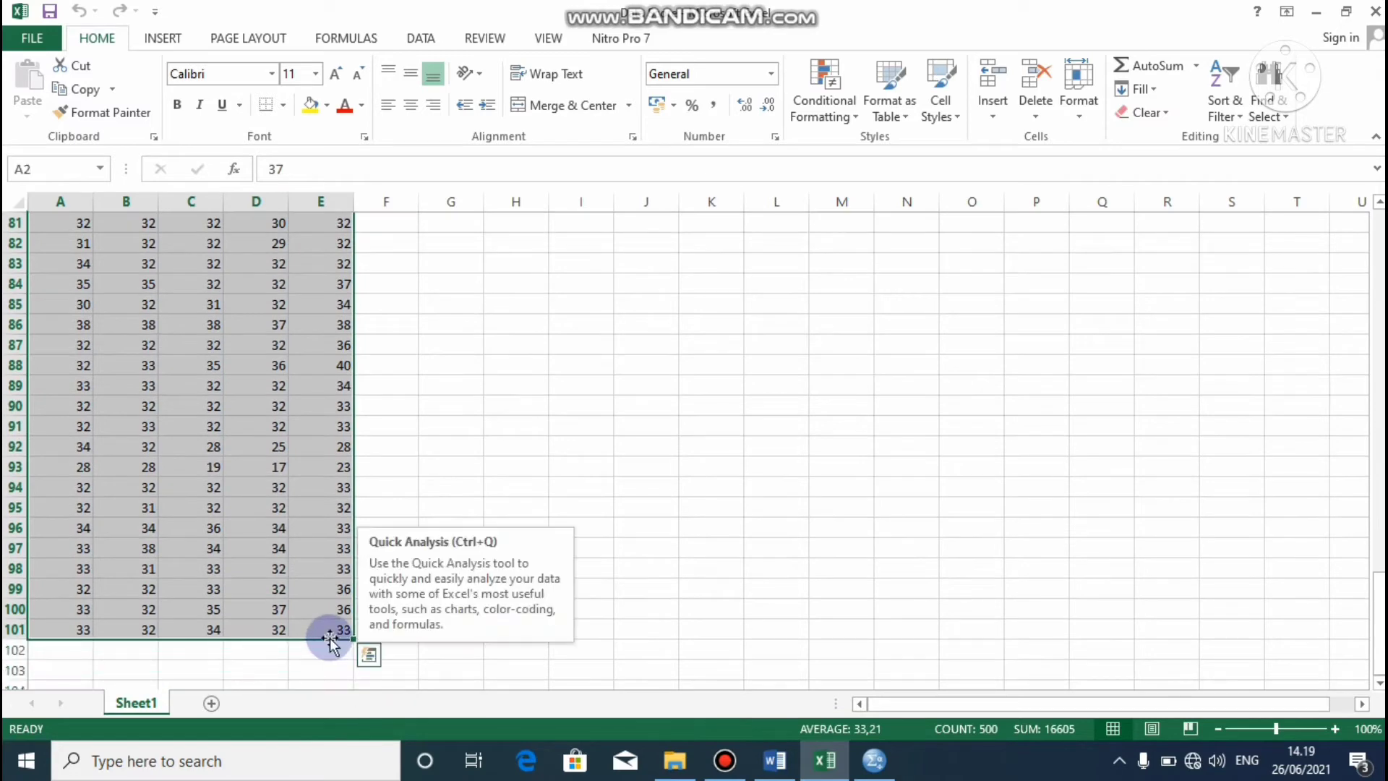
pyautogui.rightClick(286, 506)
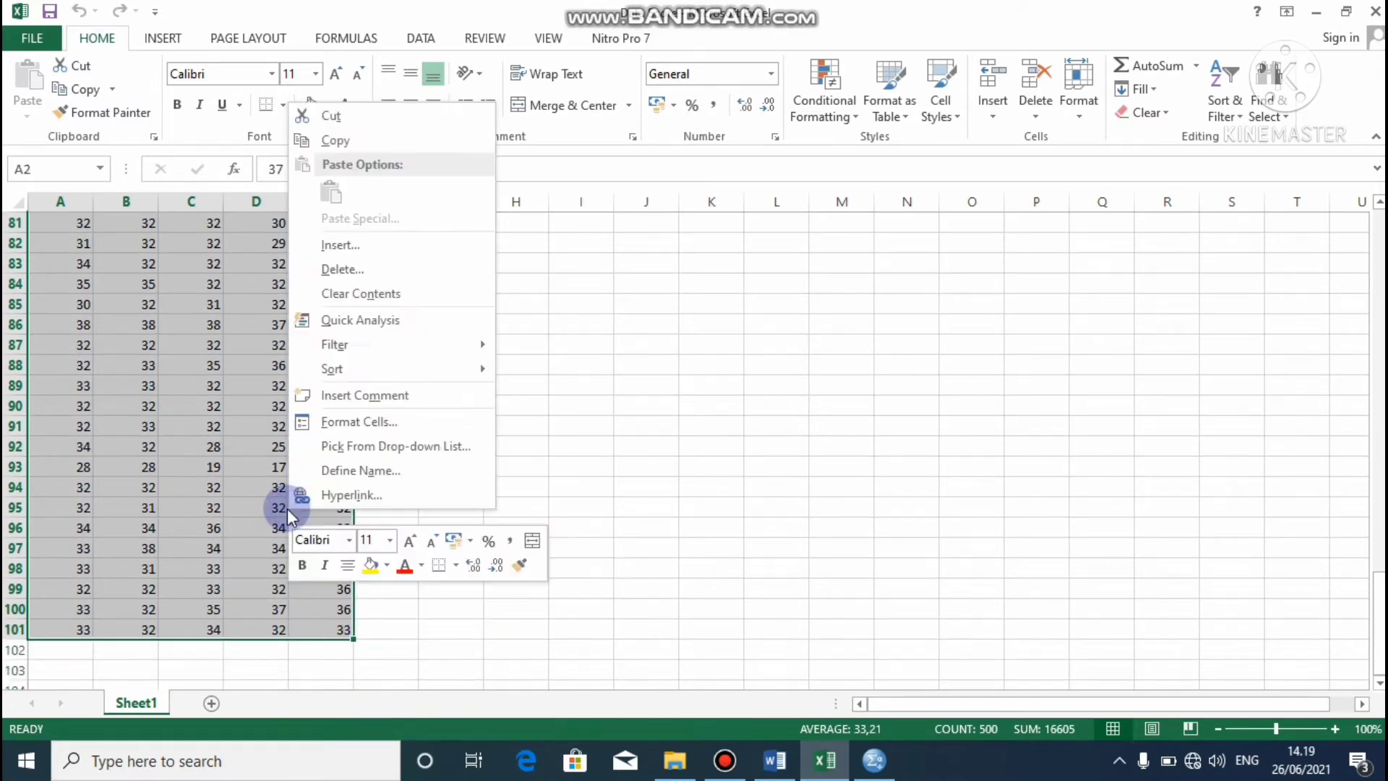
pyautogui.click(370, 145)
pyautogui.scroll(20, 412, 487)
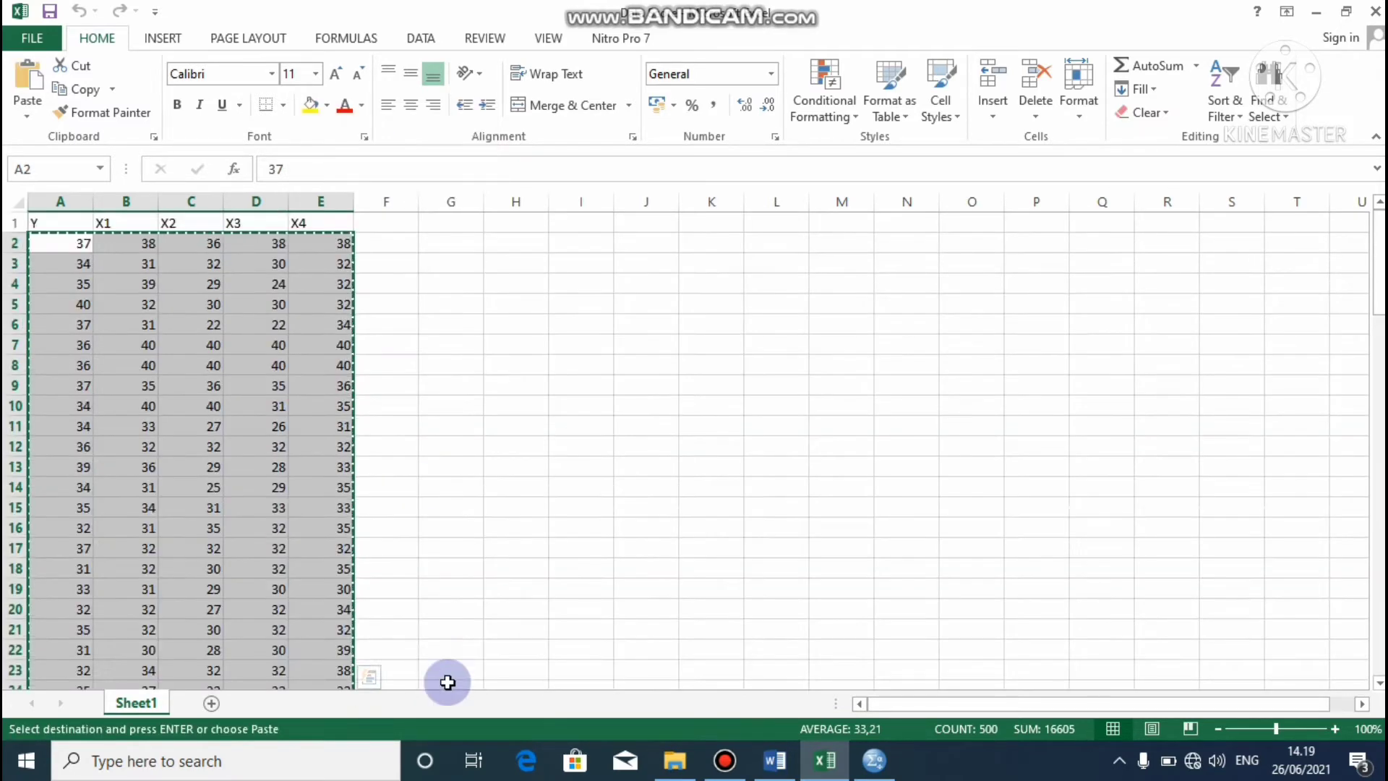
# Switch back to the SPSS Data Editor and paste the copied Excel data starting at the first Y case
pyautogui.click(874, 760)
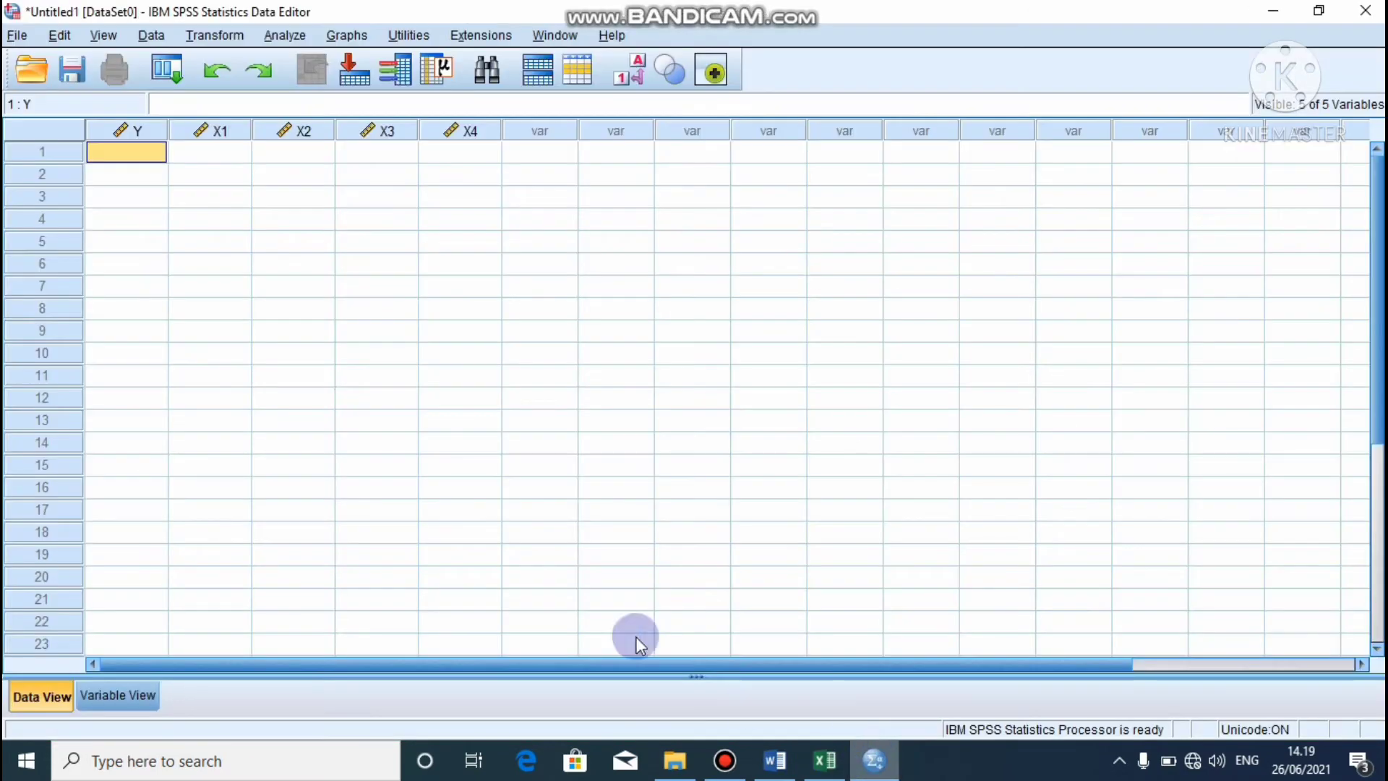
pyautogui.rightClick(124, 156)
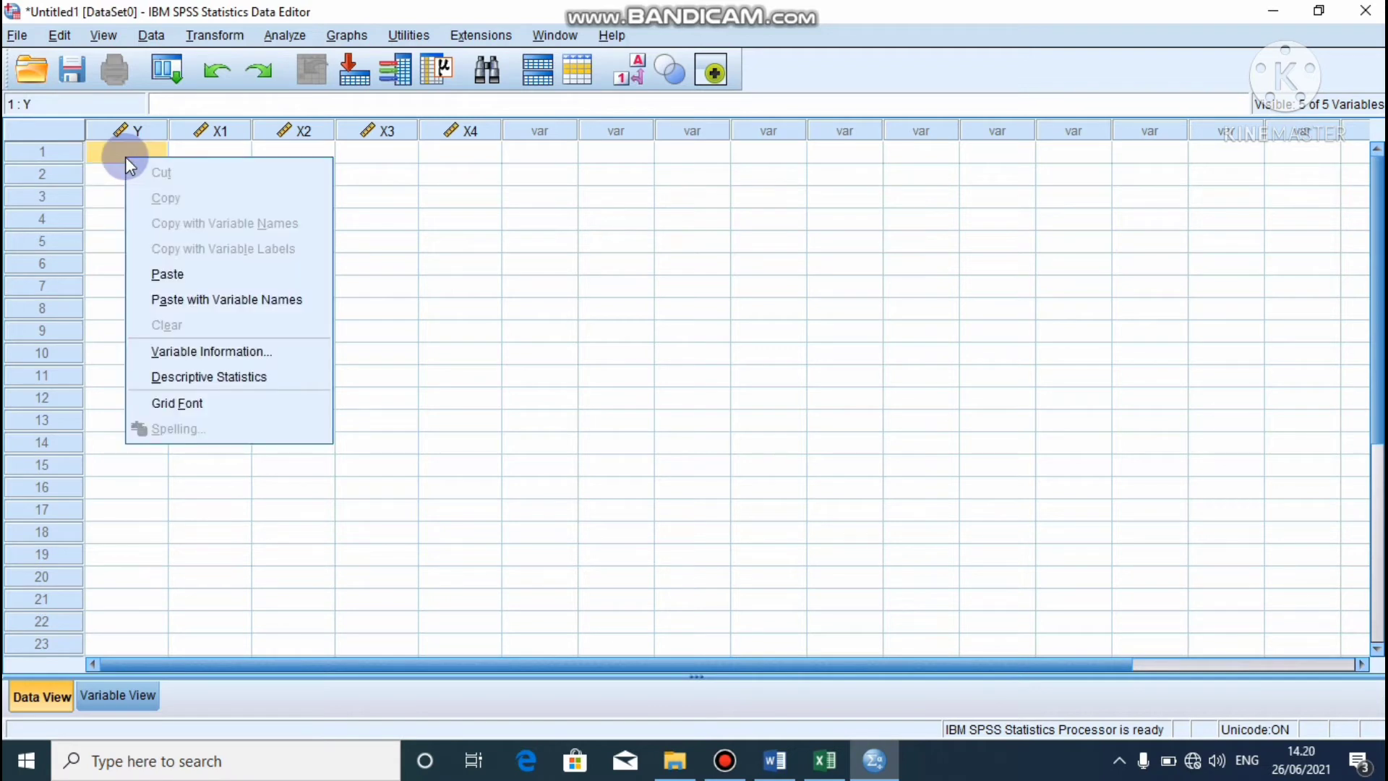
pyautogui.click(177, 273)
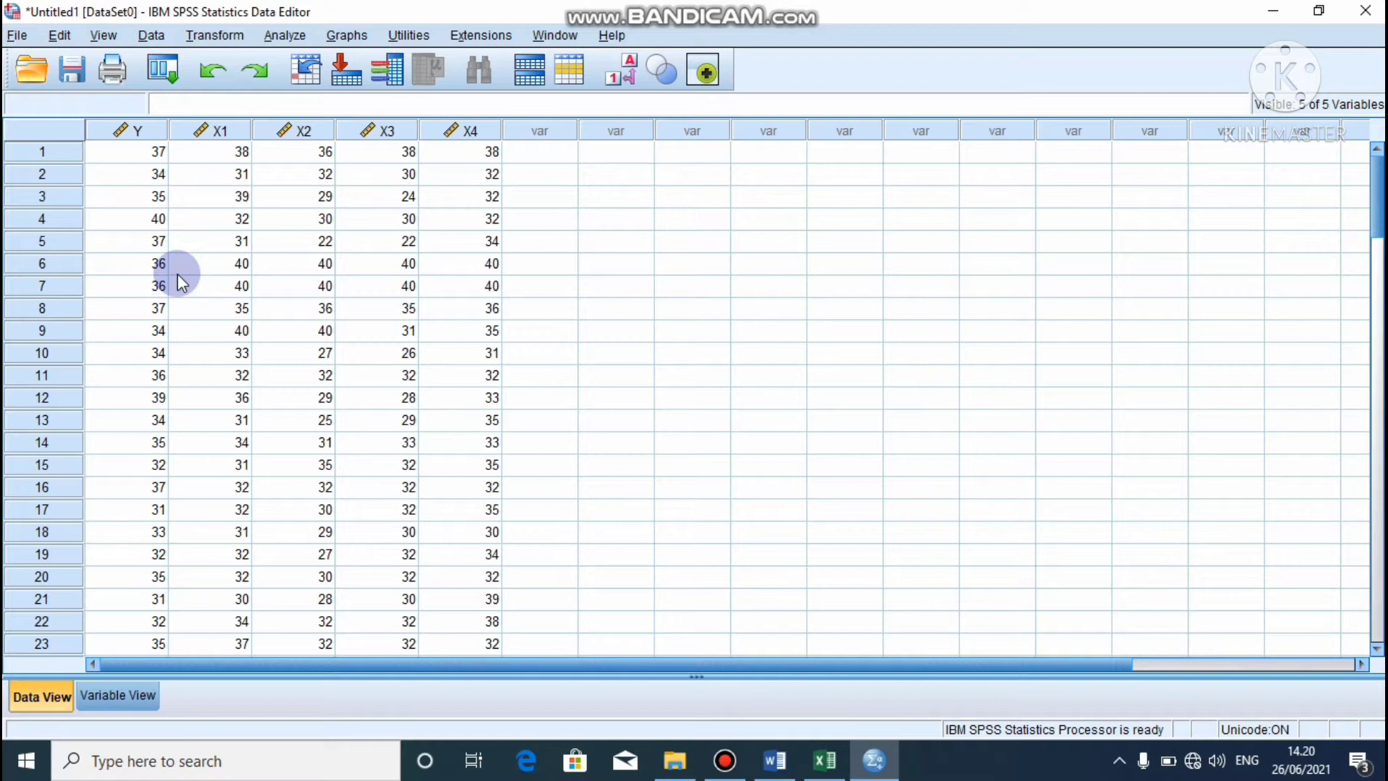
pyautogui.press('Down')
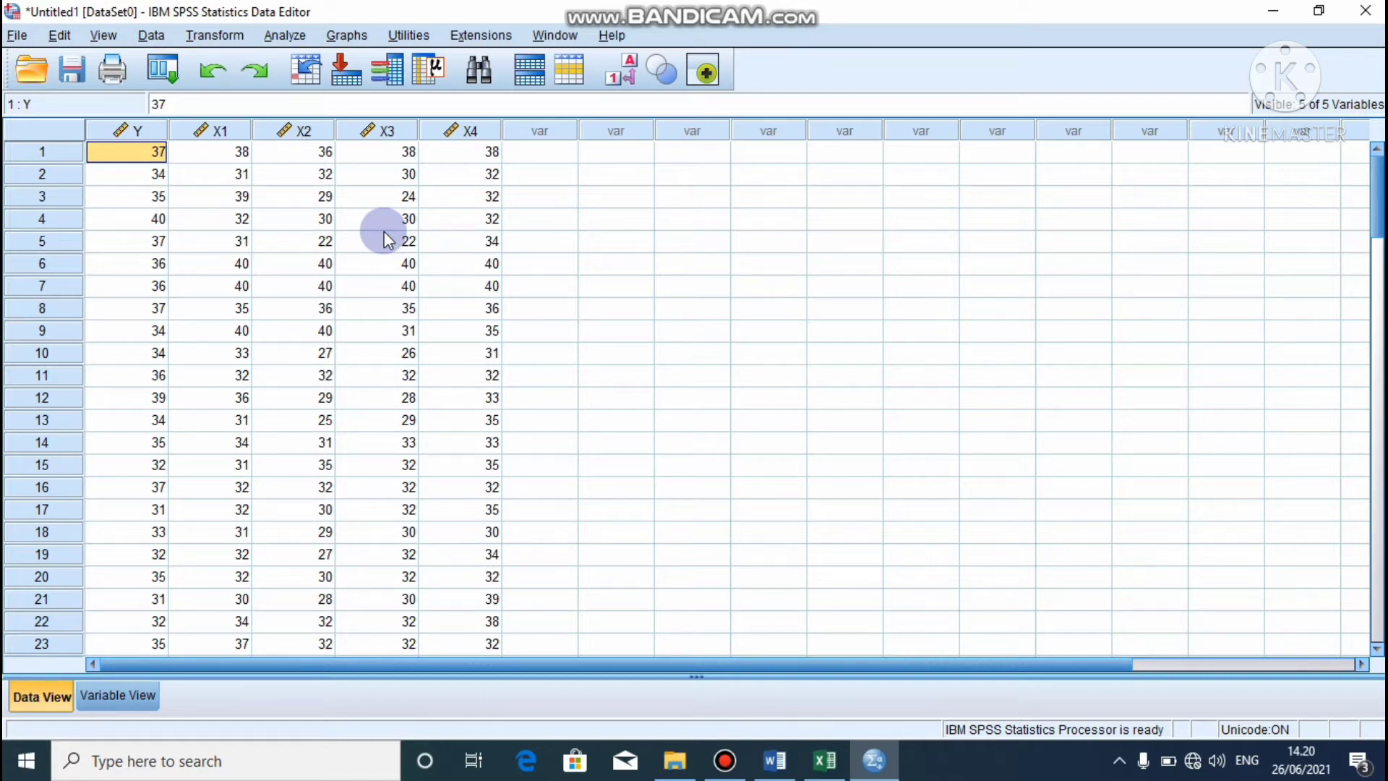
# Set up a Linear Regression with Y as the dependent variable and X1, X2, X3 and X4 as independents
pyautogui.click(286, 38)
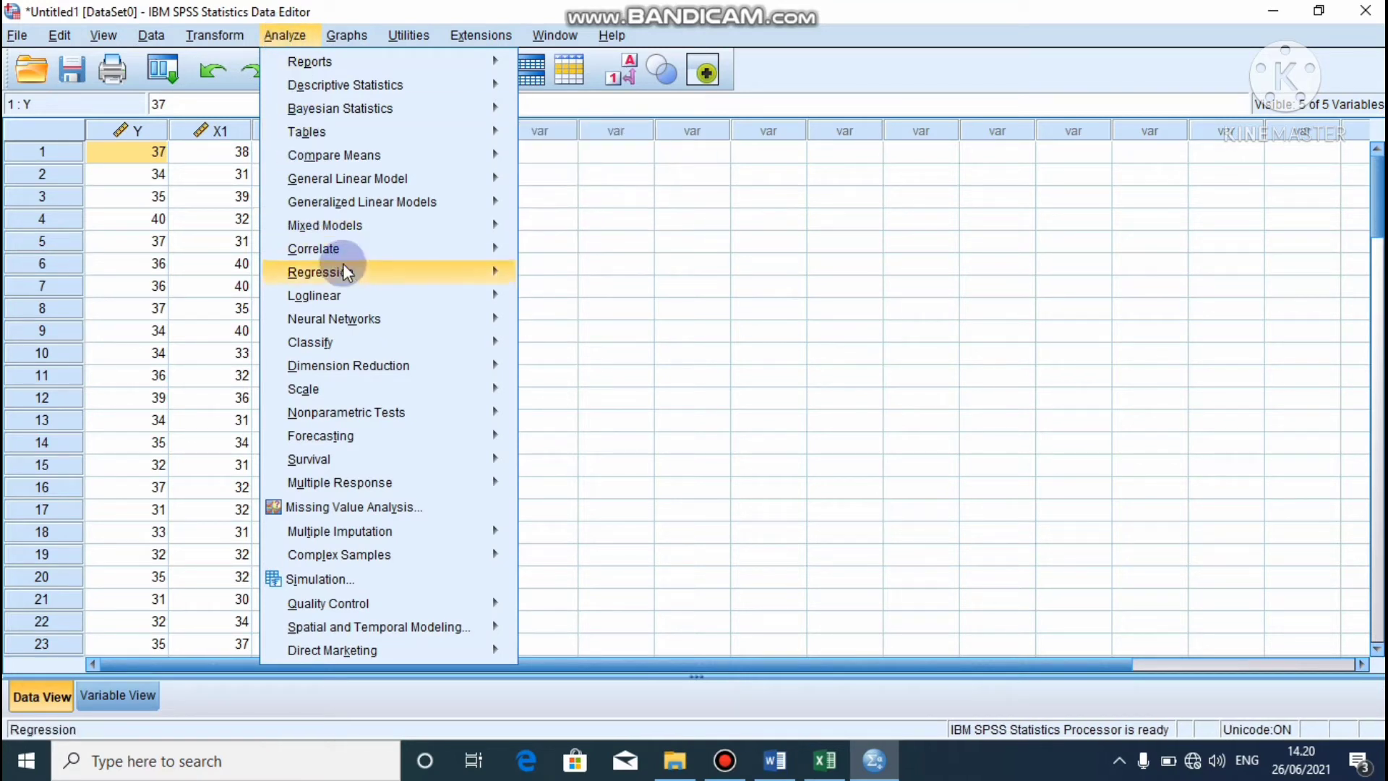
pyautogui.moveTo(345, 267)
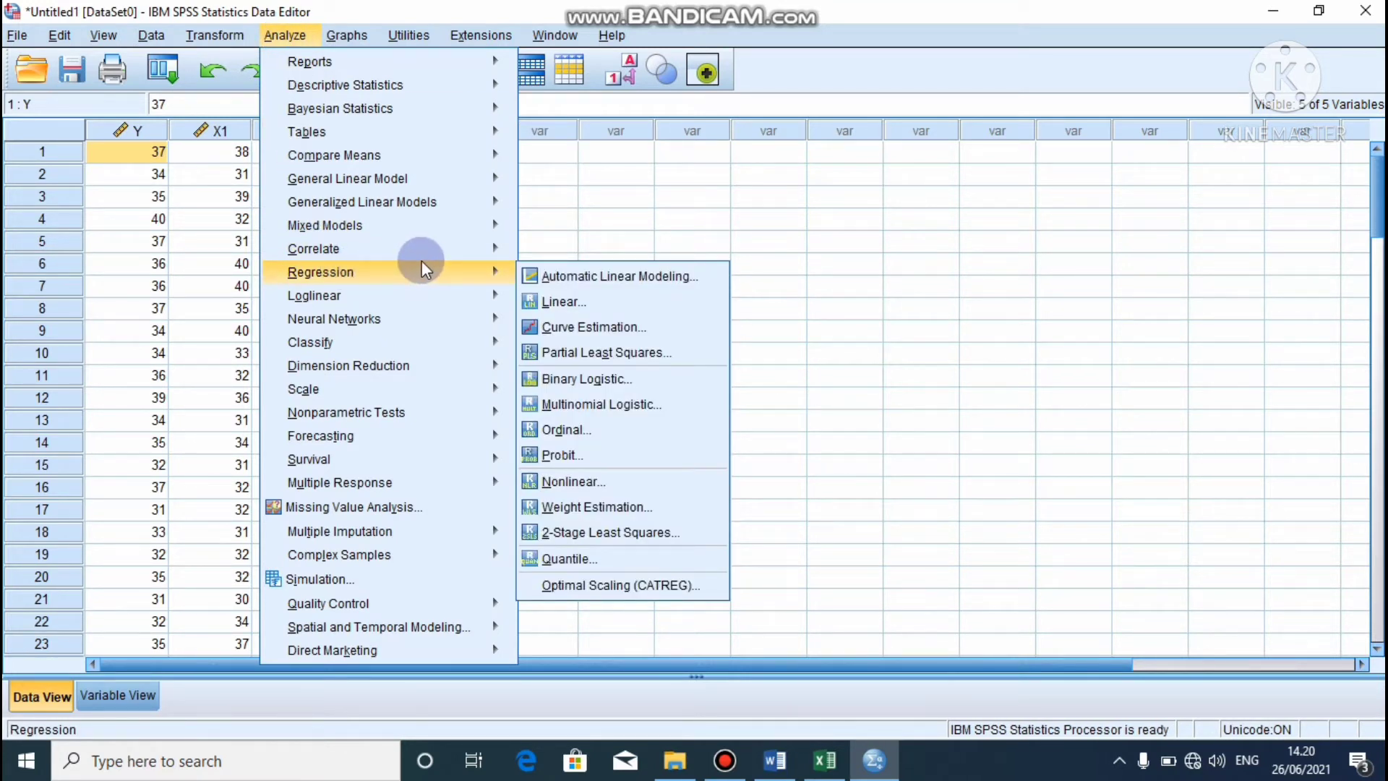
pyautogui.click(557, 303)
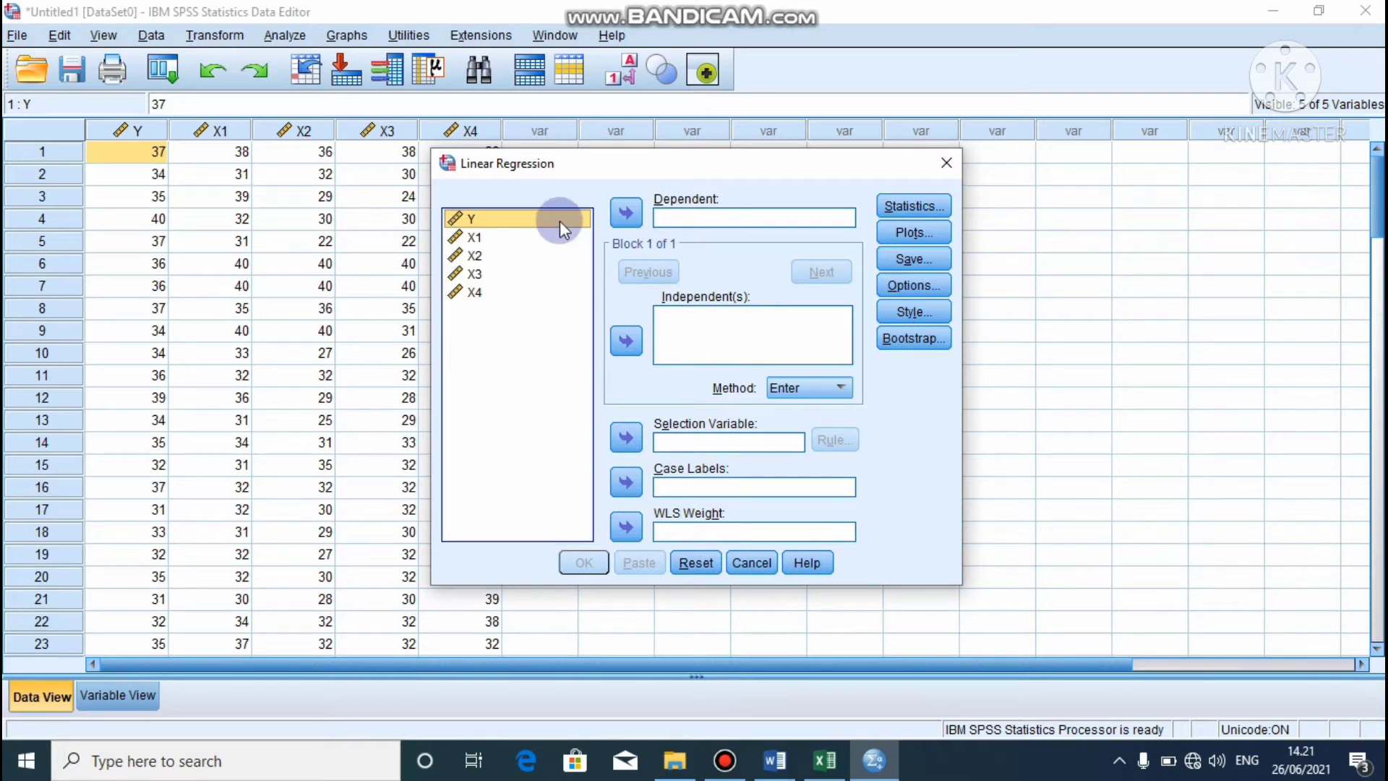
pyautogui.click(627, 214)
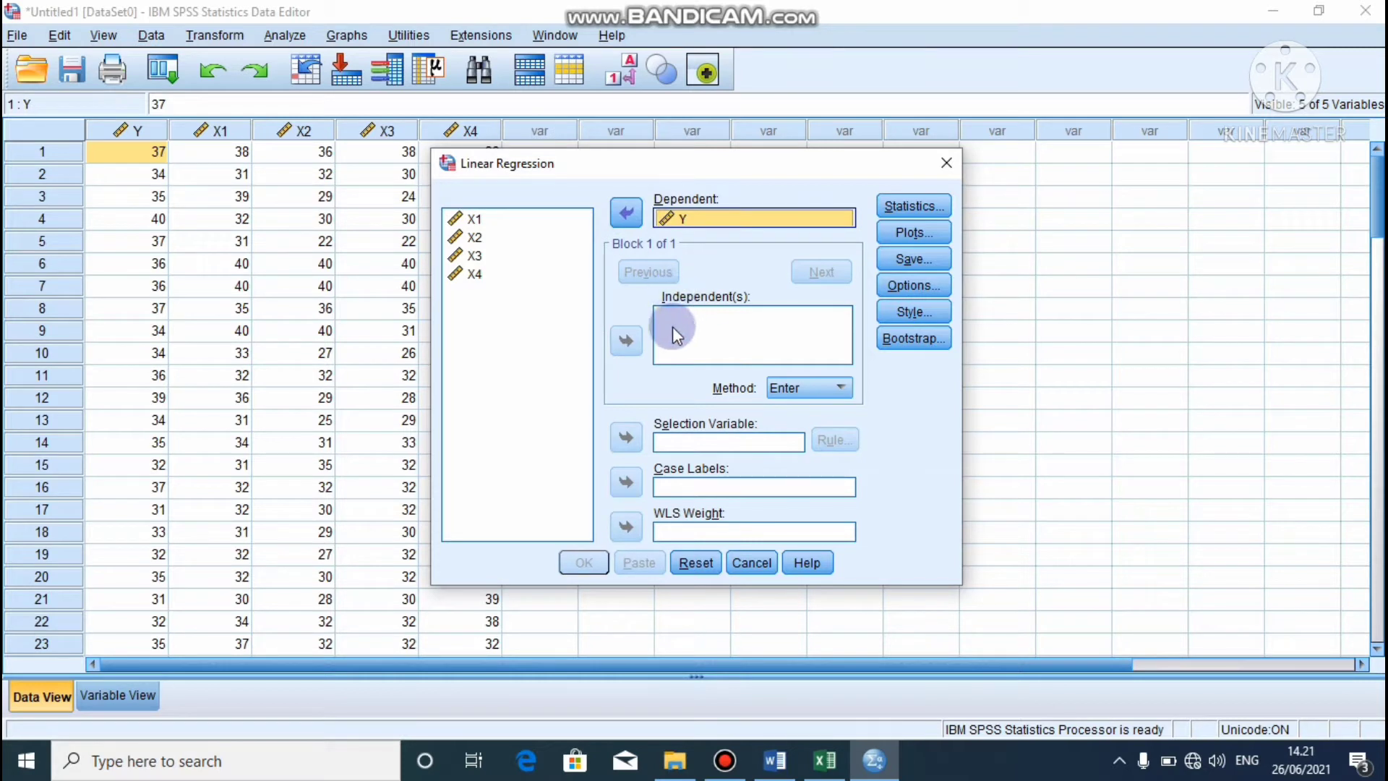
pyautogui.click(494, 218)
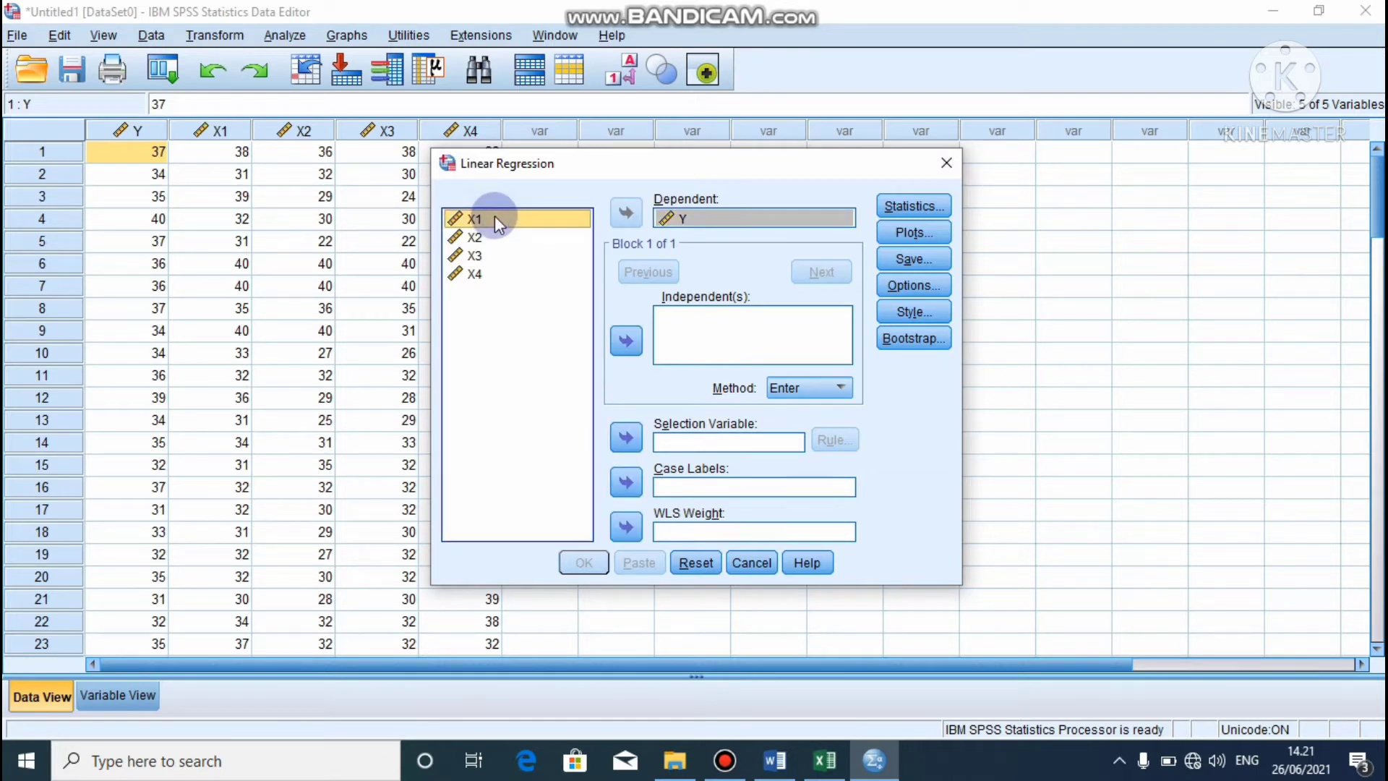
pyautogui.hotkey('shift', 'End')
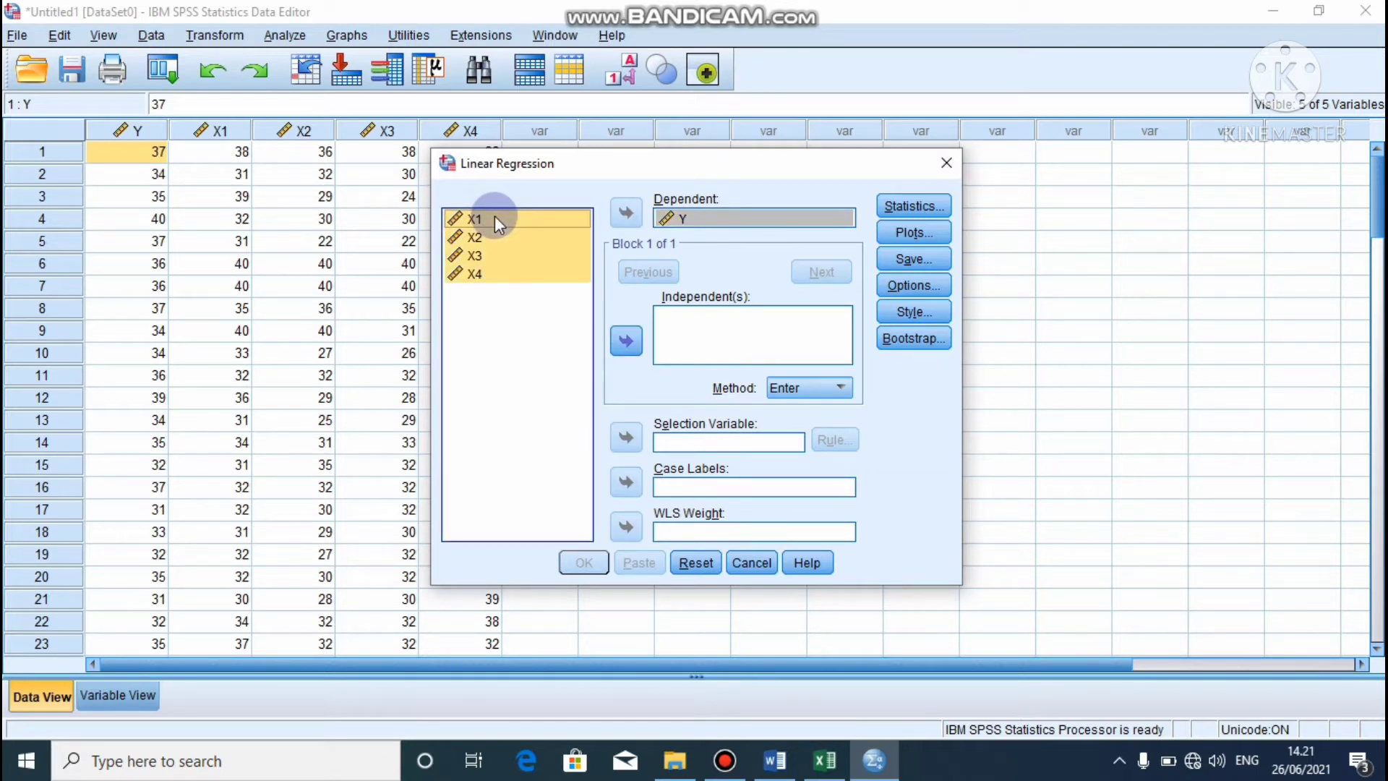
pyautogui.click(623, 343)
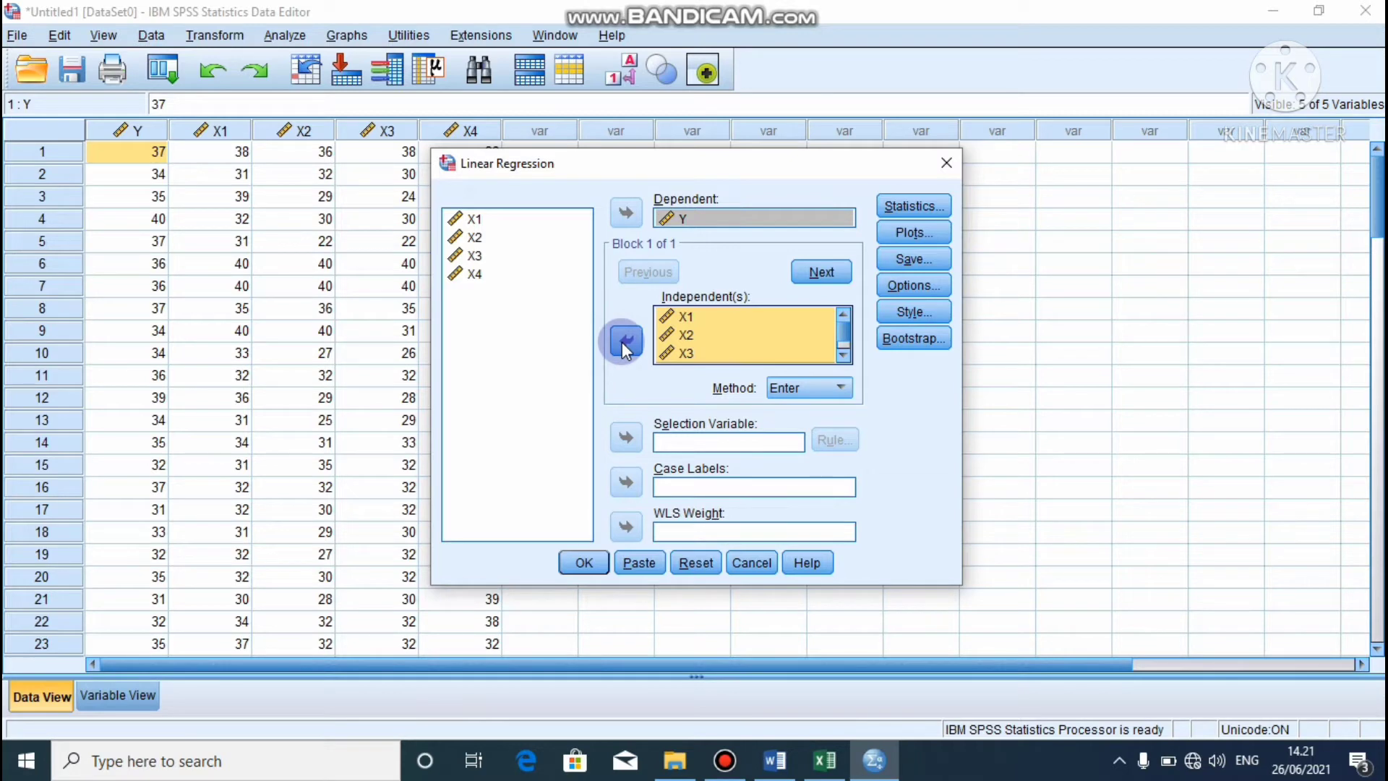
# Set the regression scatterplot to plot *SRESID on the Y axis against *ZPRED on the X axis
pyautogui.click(914, 233)
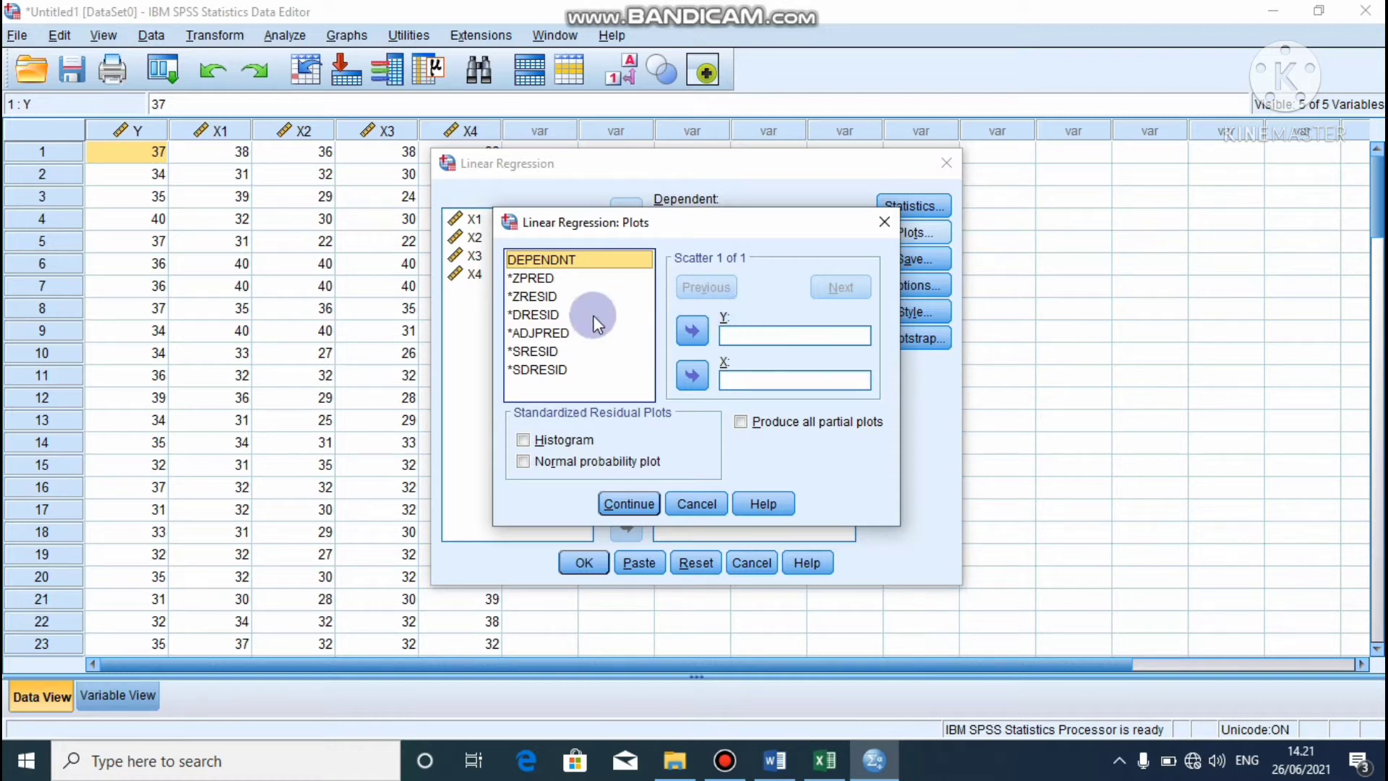
pyautogui.click(564, 352)
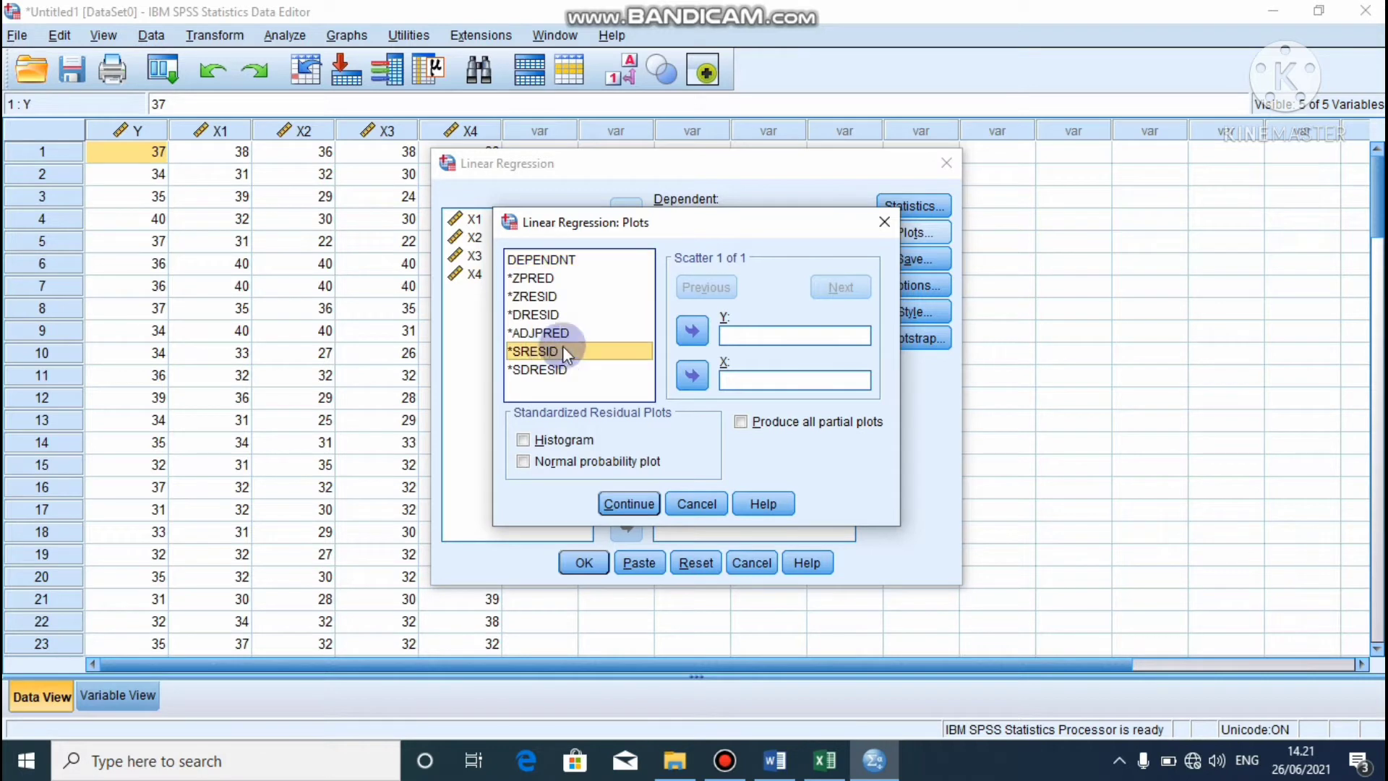
pyautogui.click(694, 332)
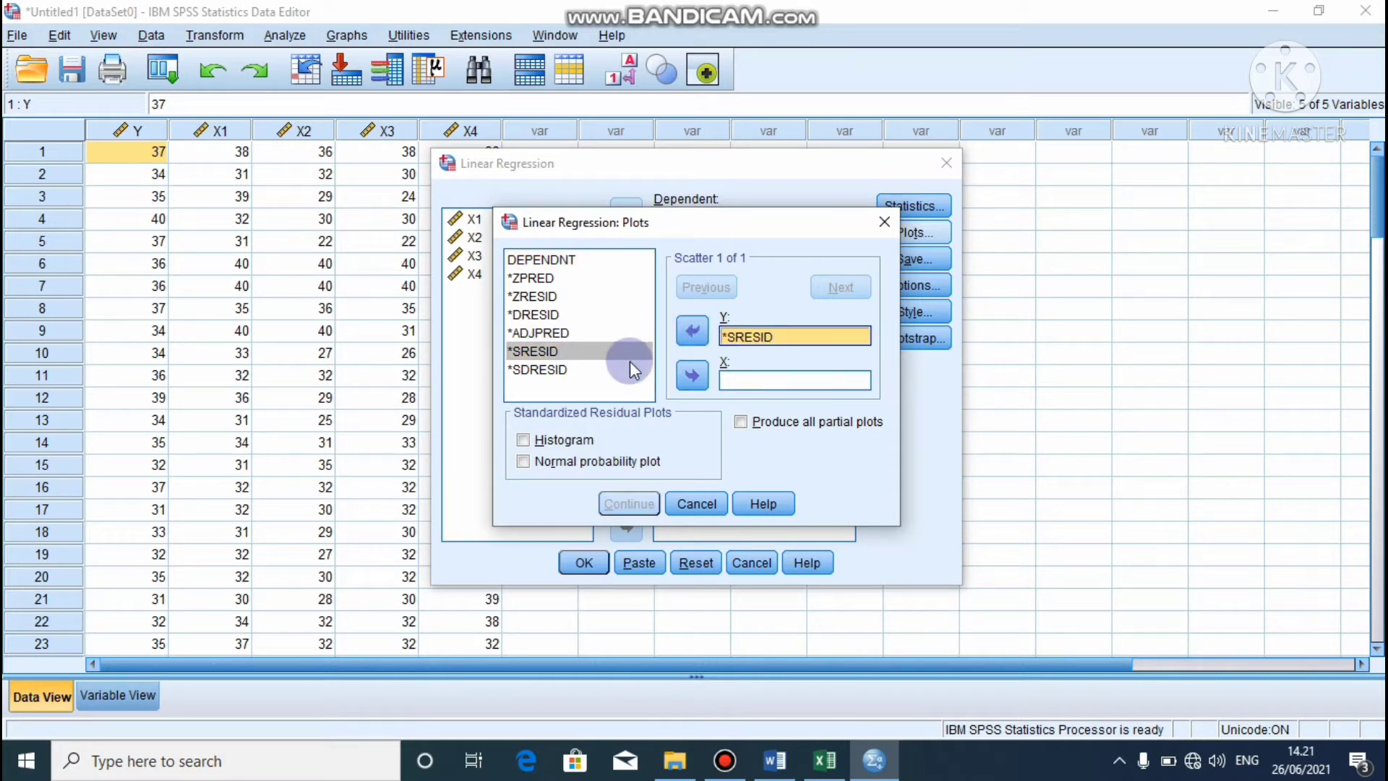
pyautogui.click(552, 275)
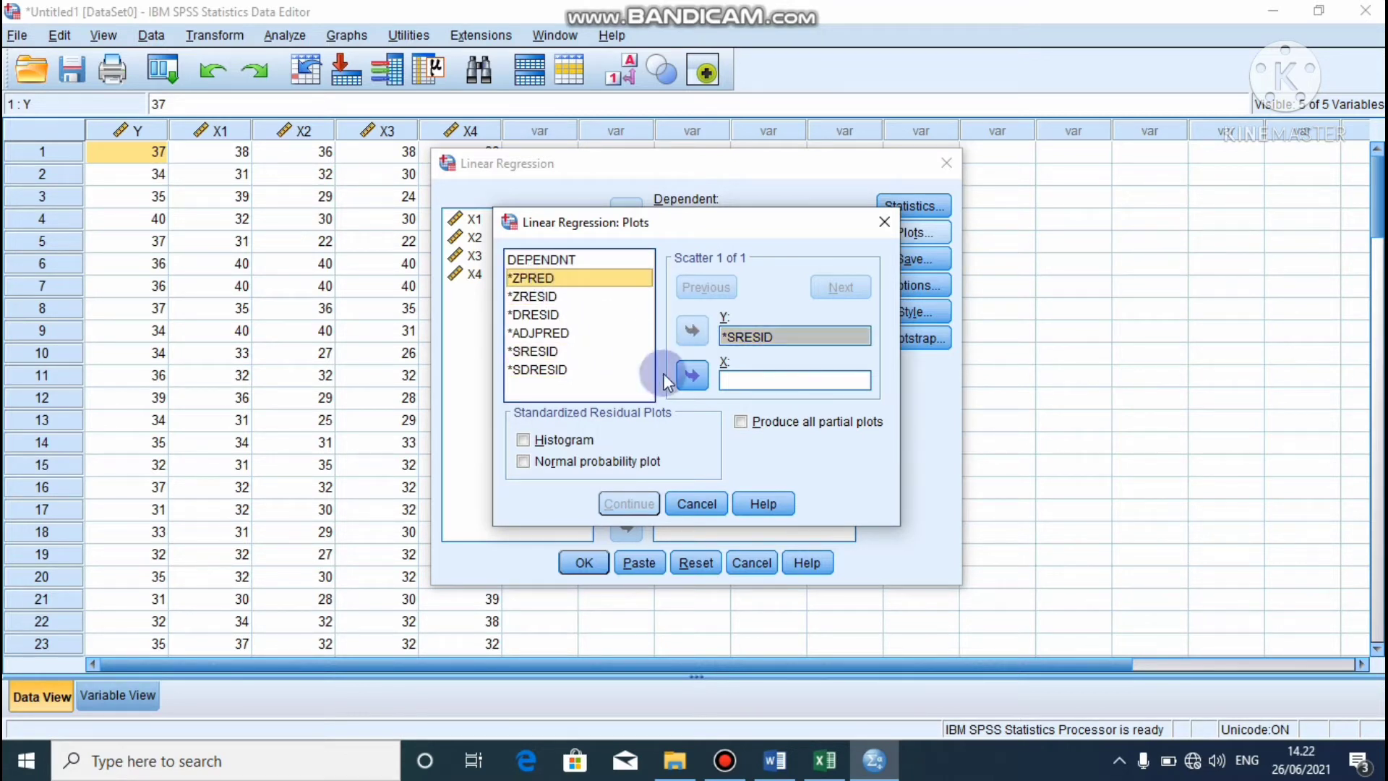
pyautogui.click(692, 376)
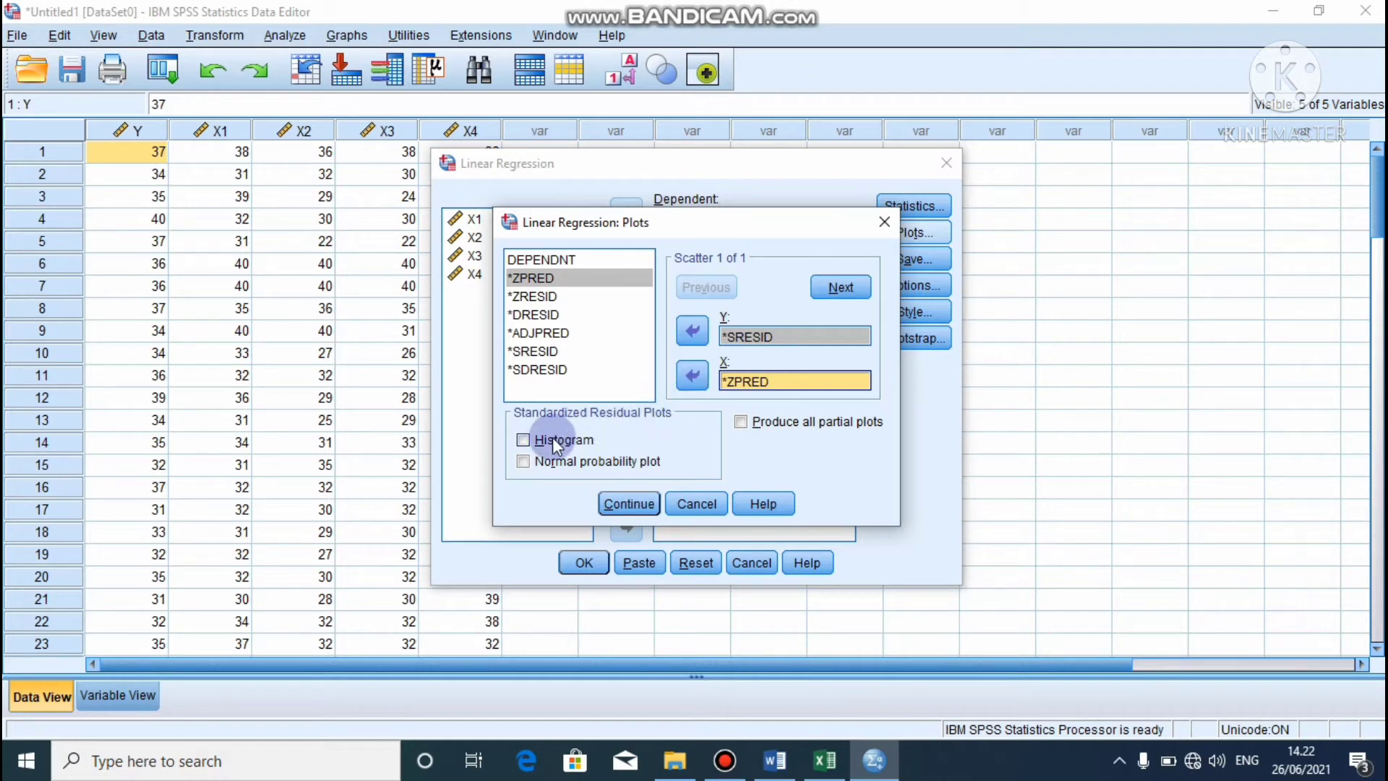
# Include the histogram and normal probability plot of the standardized residuals, and run the regression
pyautogui.click(523, 441)
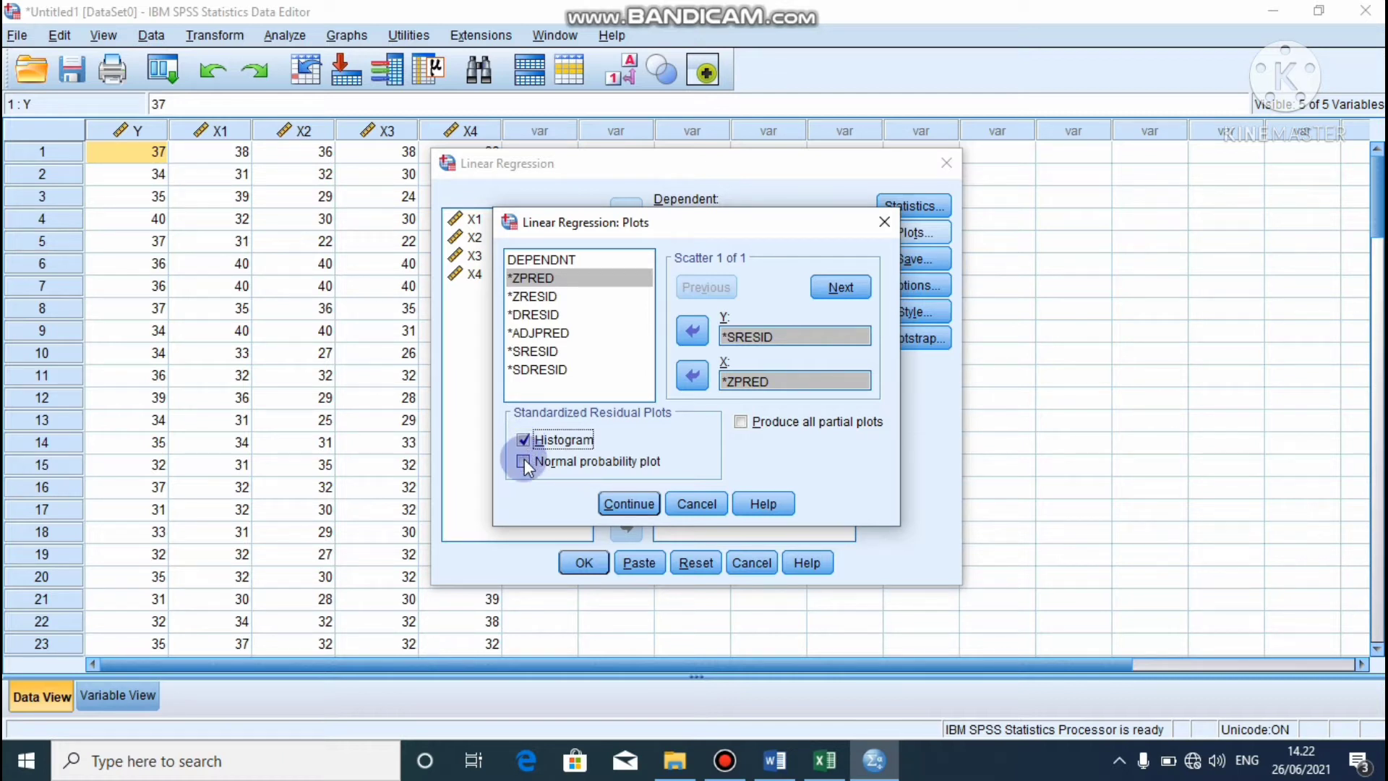
pyautogui.click(525, 461)
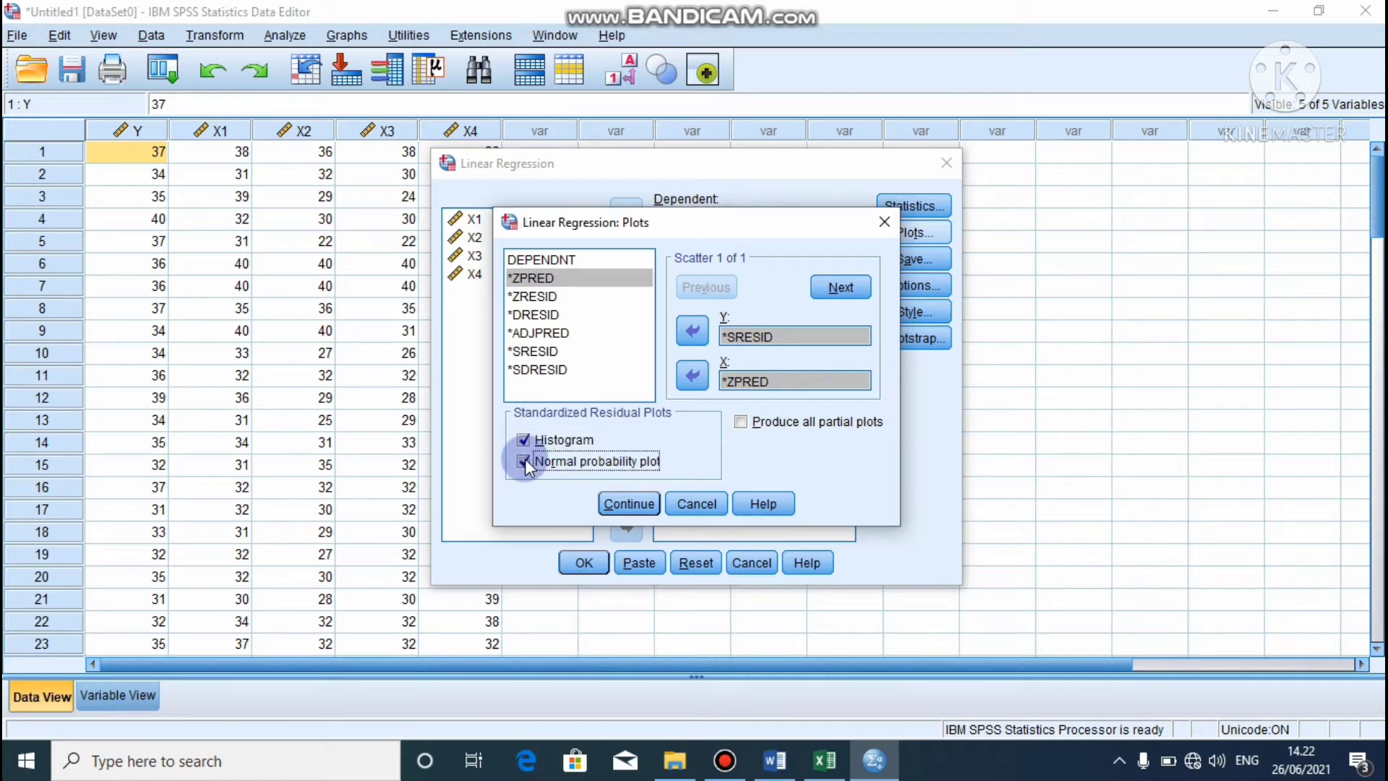
pyautogui.click(614, 504)
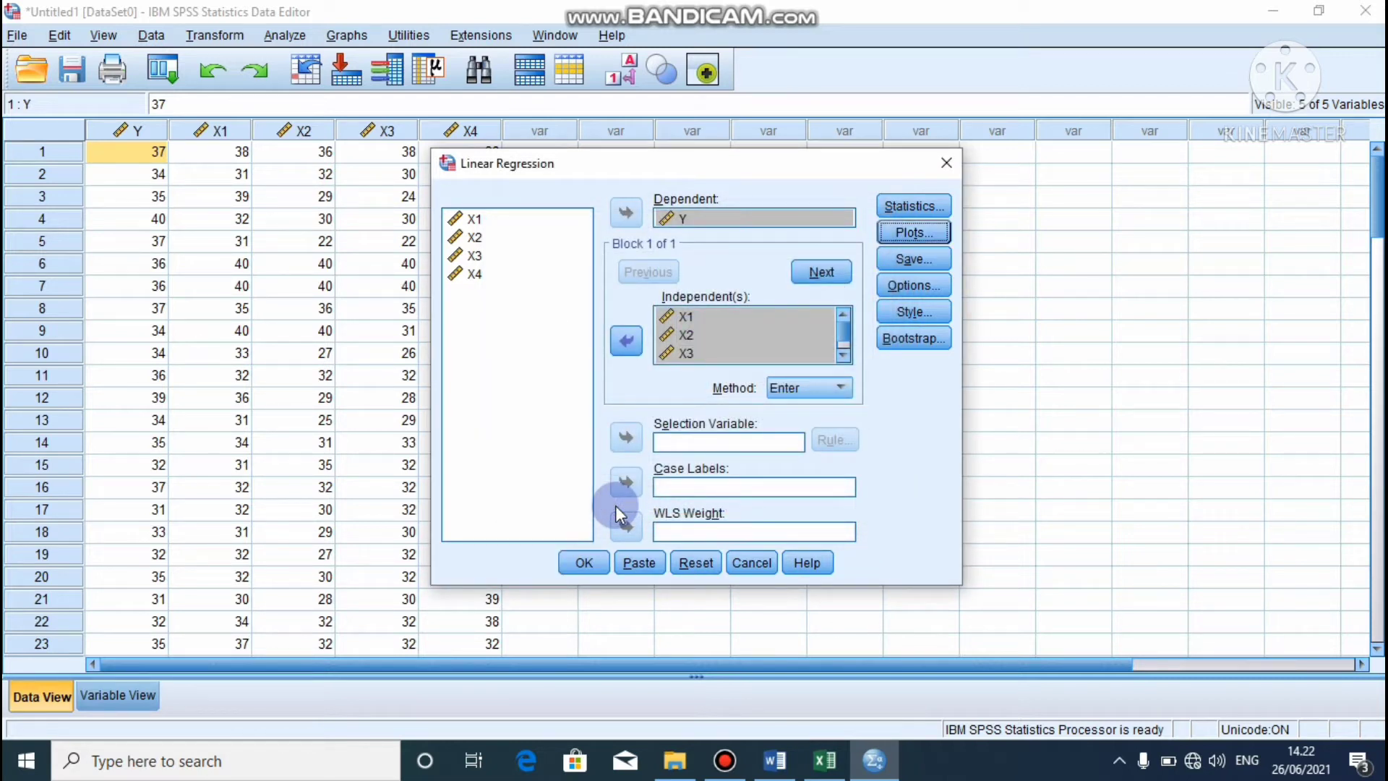
pyautogui.click(586, 564)
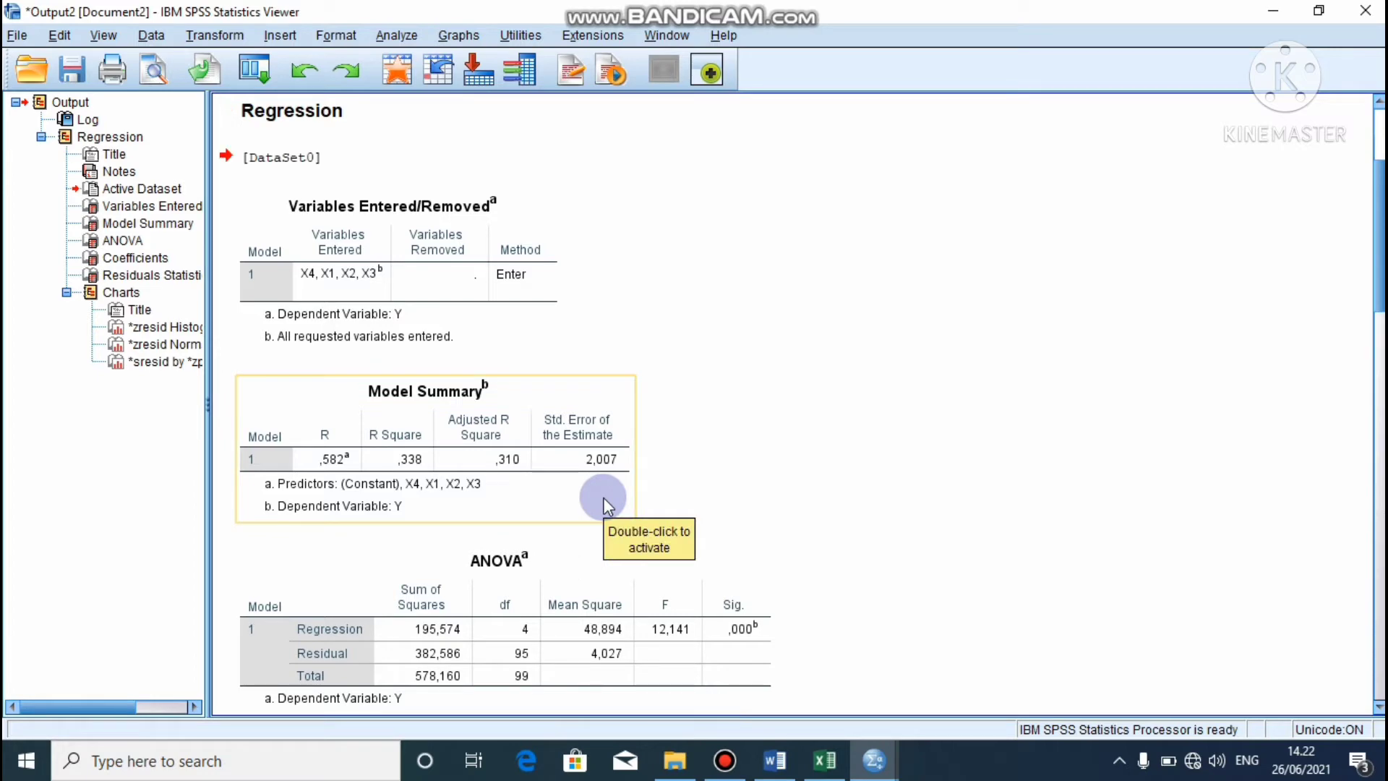
# Examine the residual histogram, normal P-P plot and scatterplot in the regression output
pyautogui.scroll(15, 604, 503)
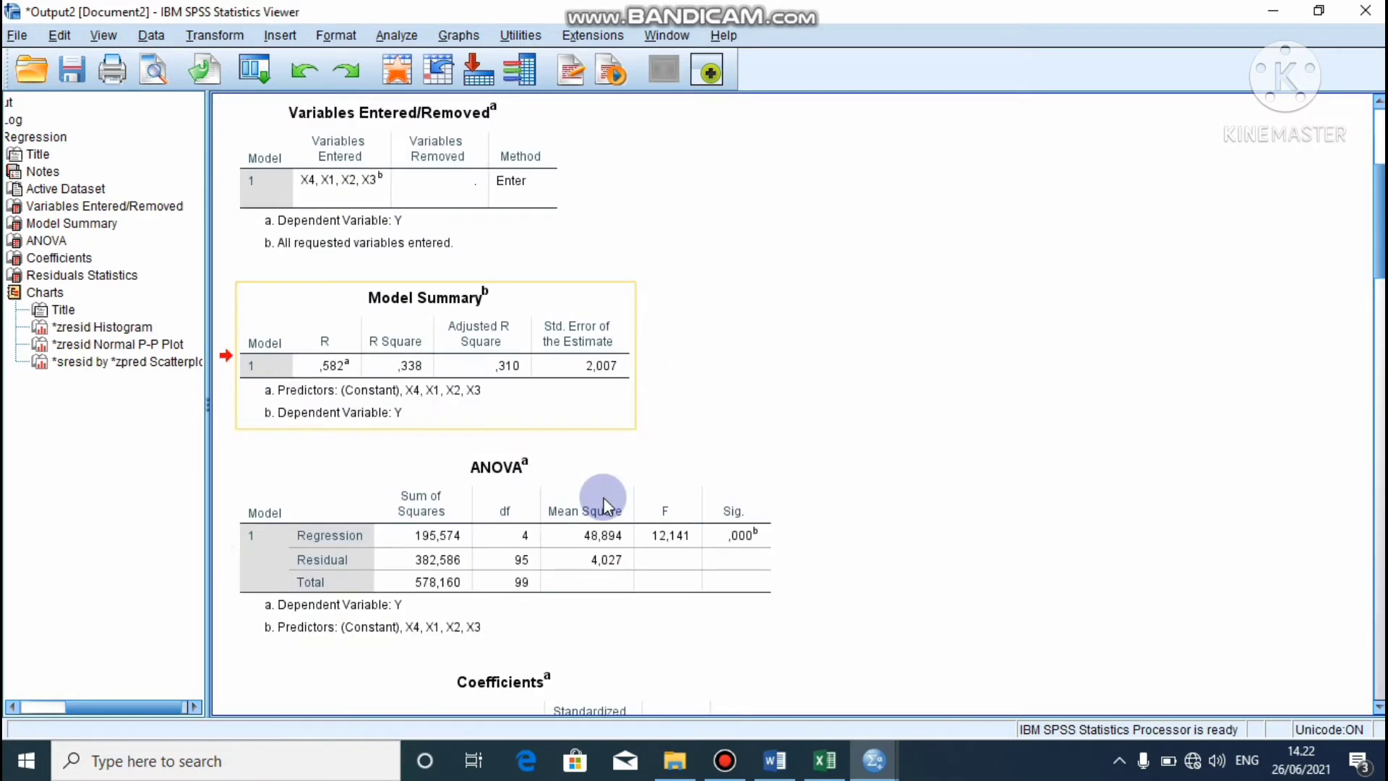
pyautogui.scroll(-10, 604, 502)
pyautogui.scroll(4, 604, 502)
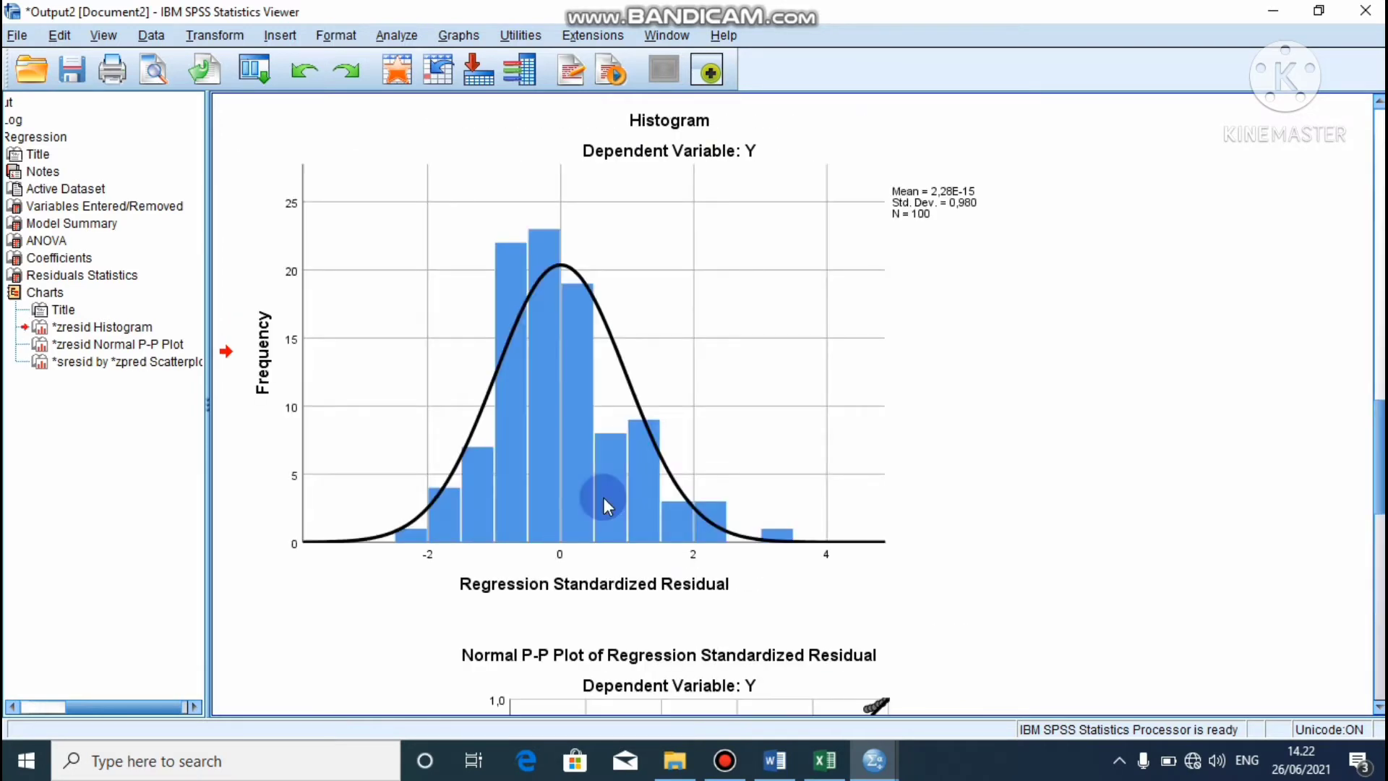
pyautogui.click(602, 496)
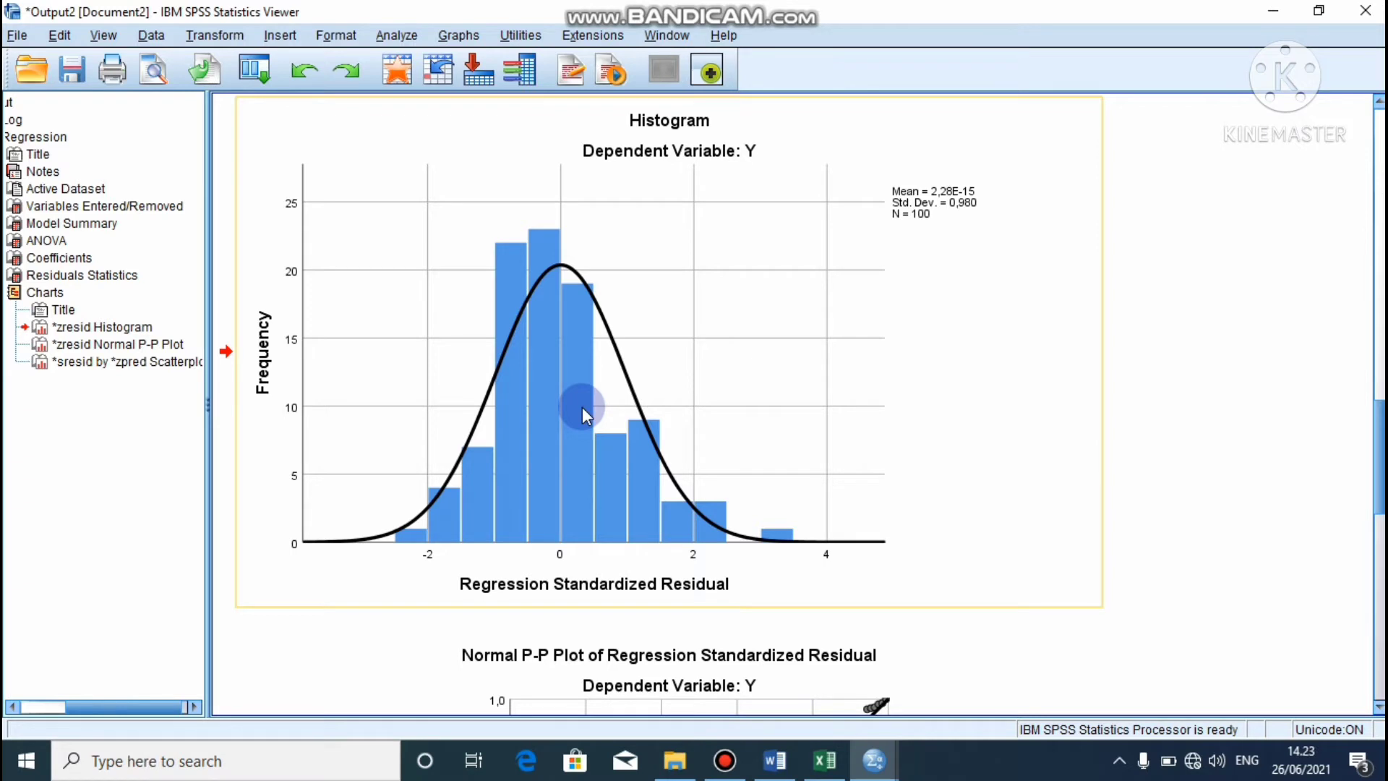
pyautogui.press('Down')
pyautogui.press('Down')
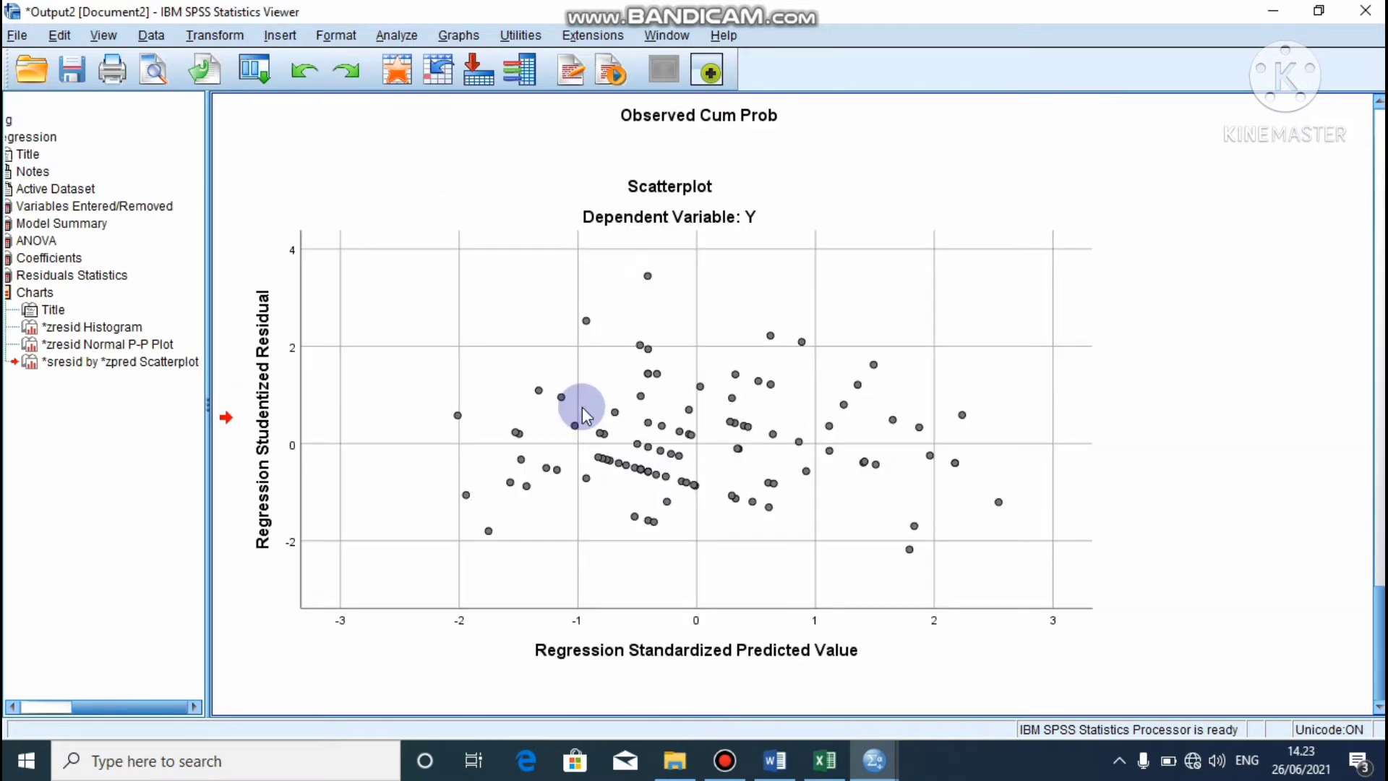
pyautogui.press('Up')
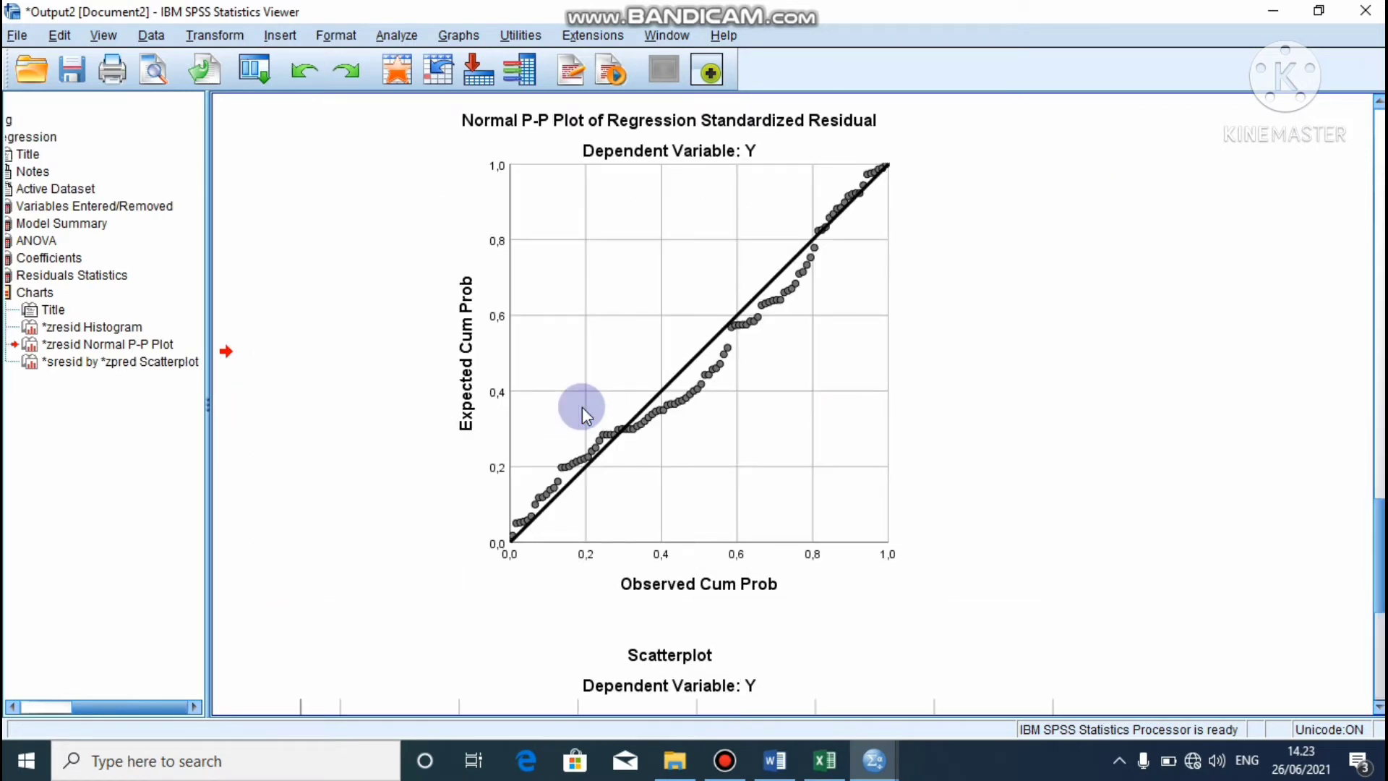
pyautogui.click(640, 293)
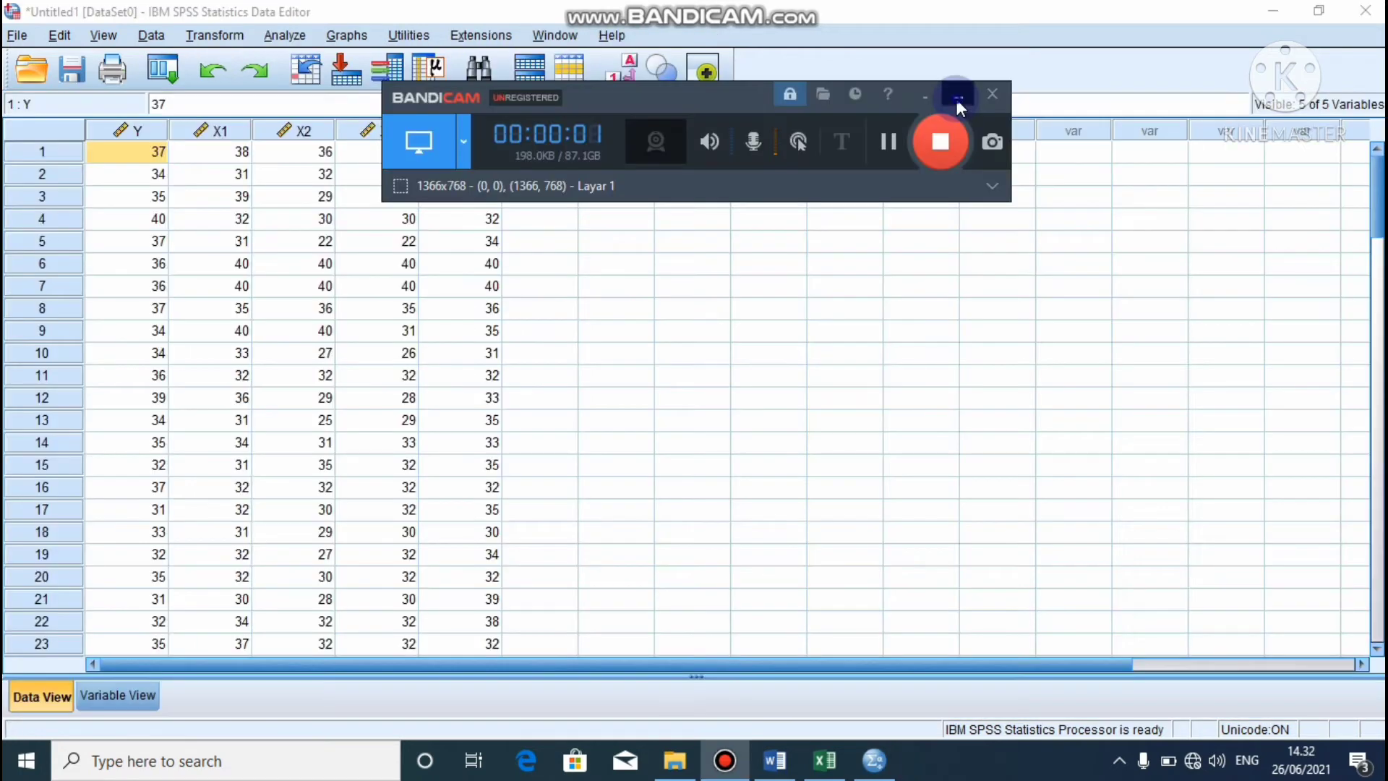
# Open the Linear Regression setup again for the Y and X1 to X4 dataset
pyautogui.click(957, 99)
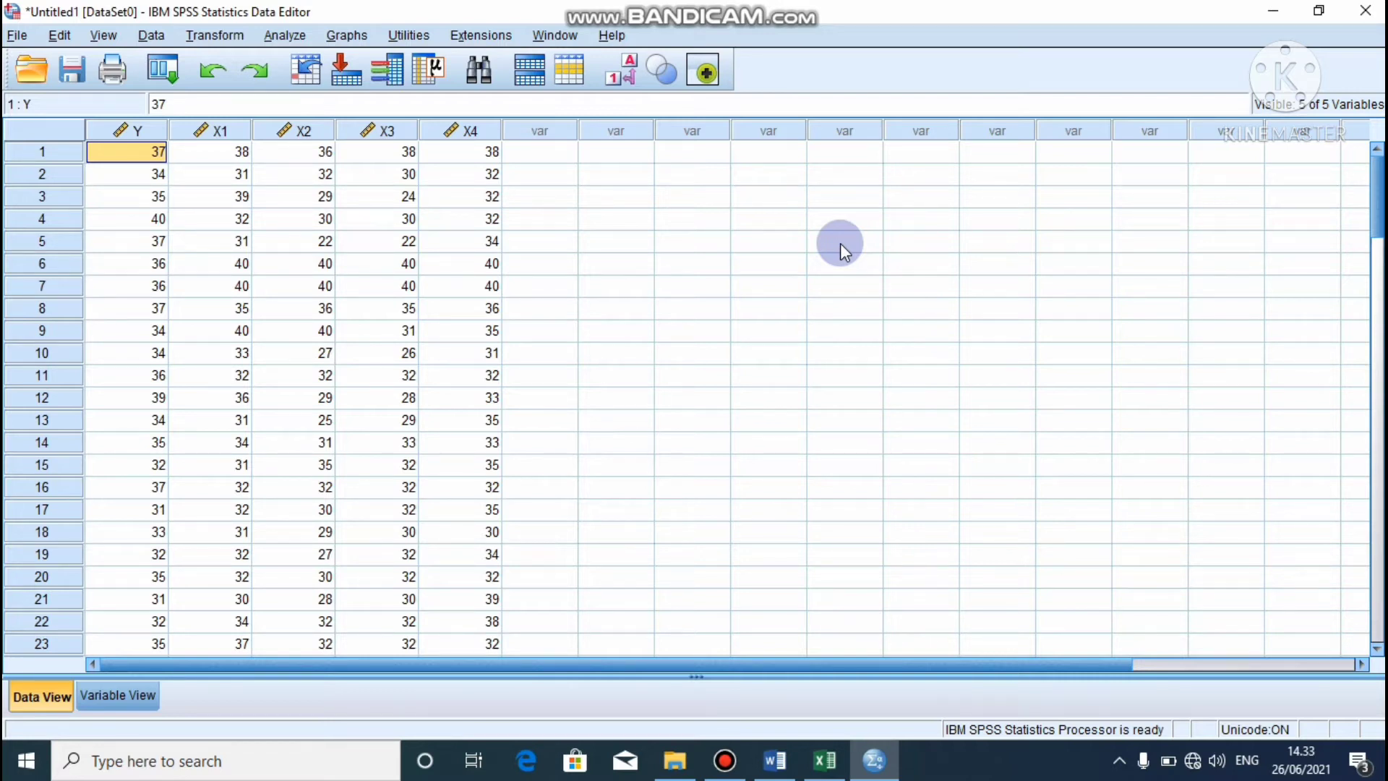
pyautogui.click(281, 36)
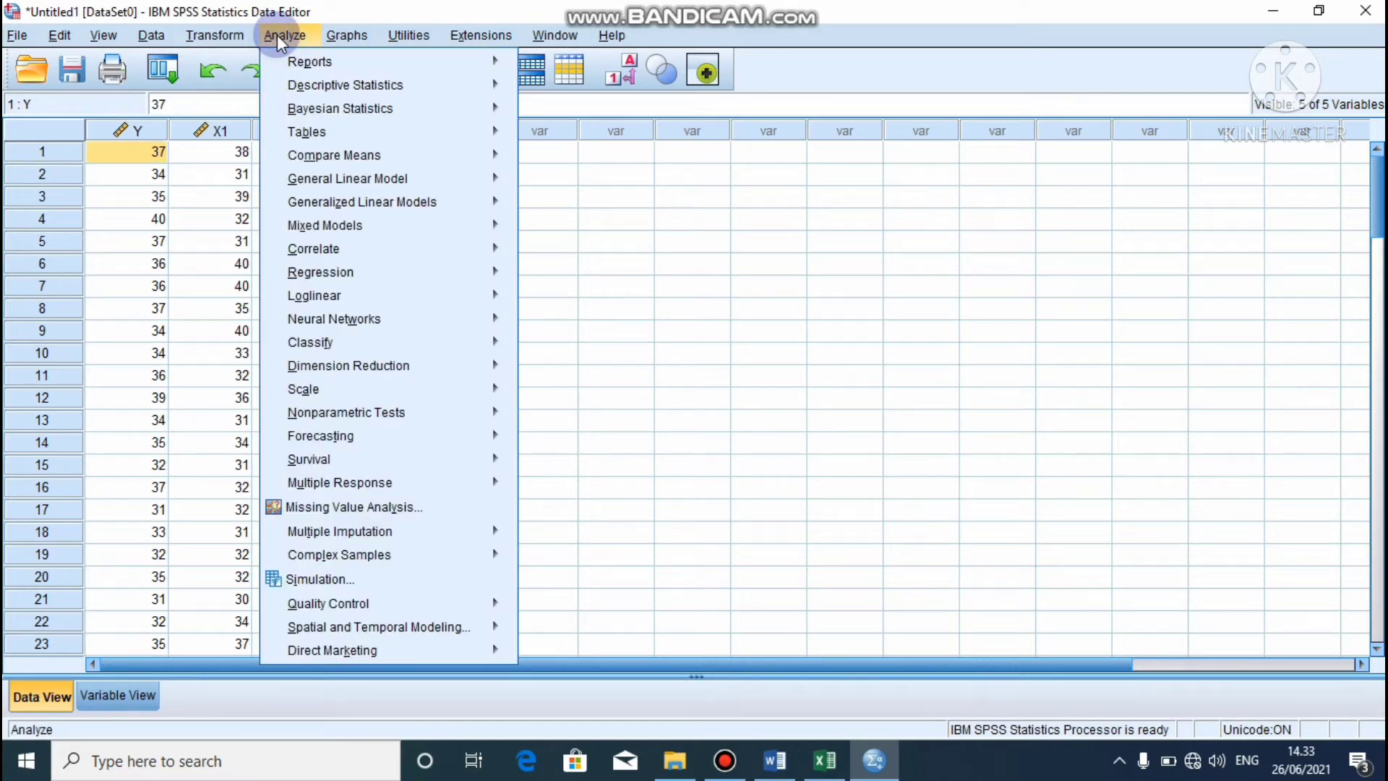
pyautogui.moveTo(358, 275)
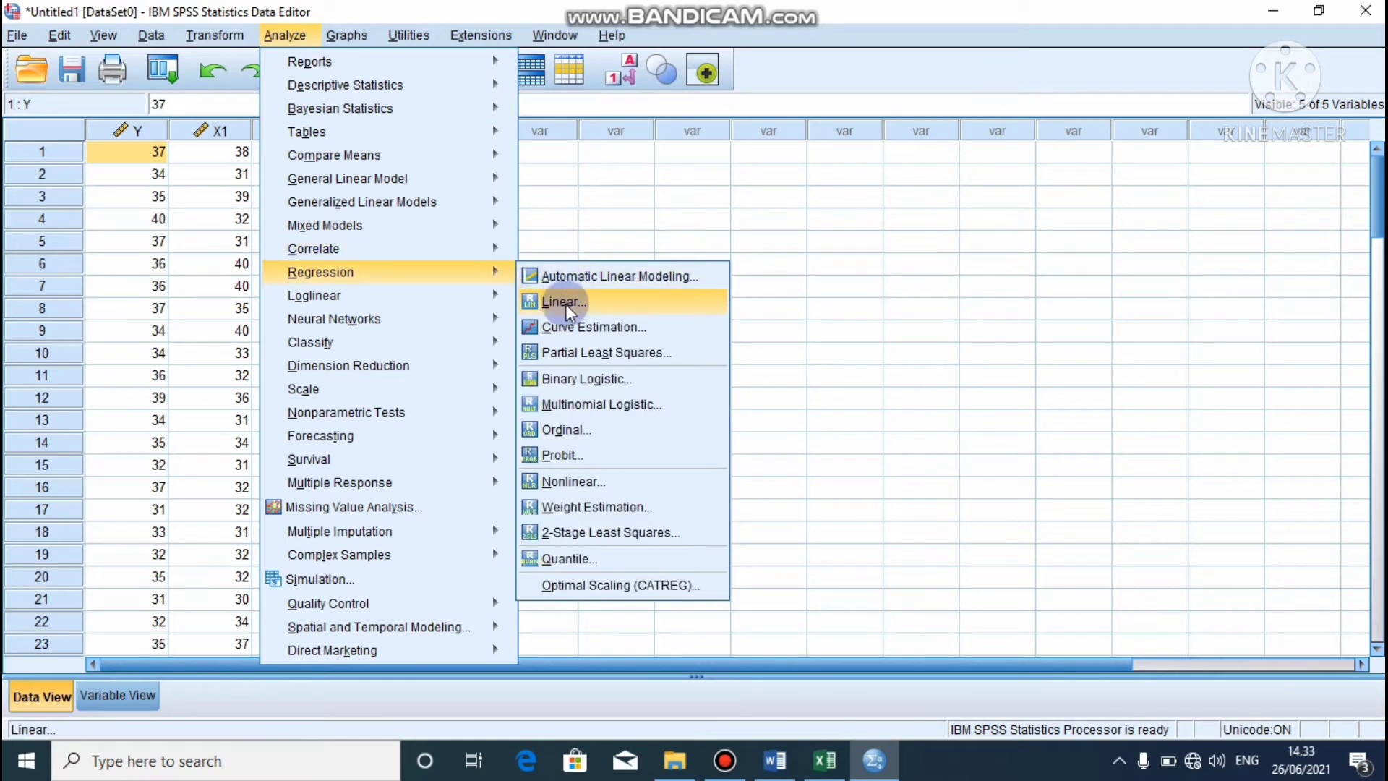
pyautogui.click(566, 304)
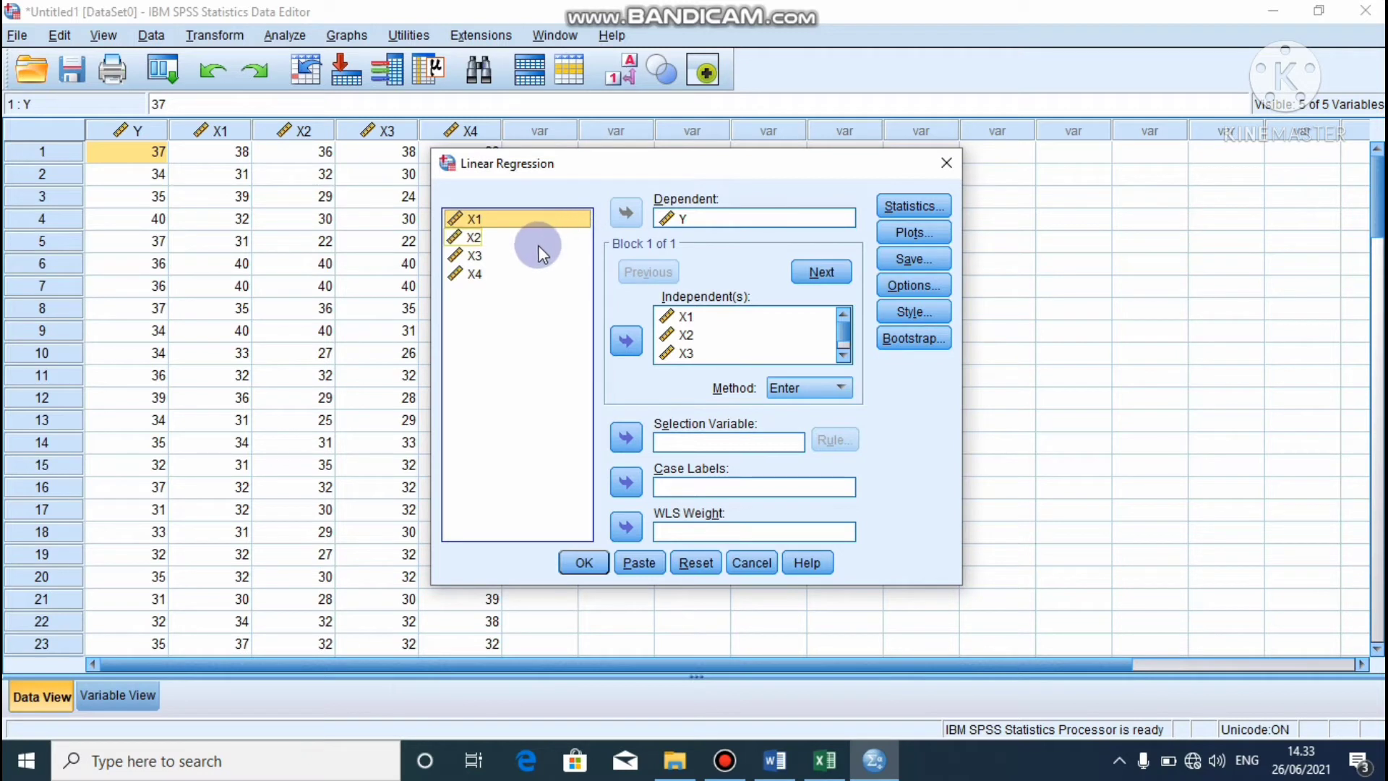
pyautogui.click(676, 217)
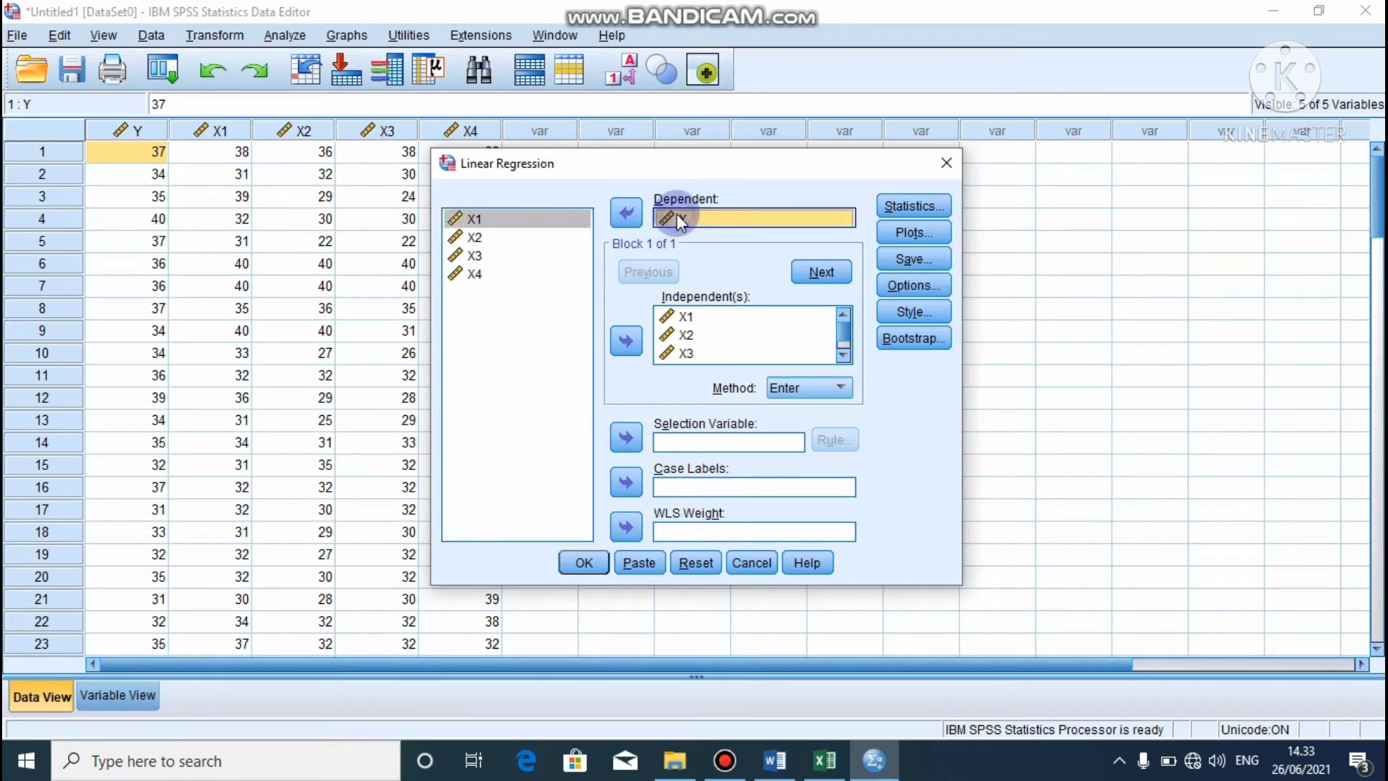
pyautogui.click(632, 219)
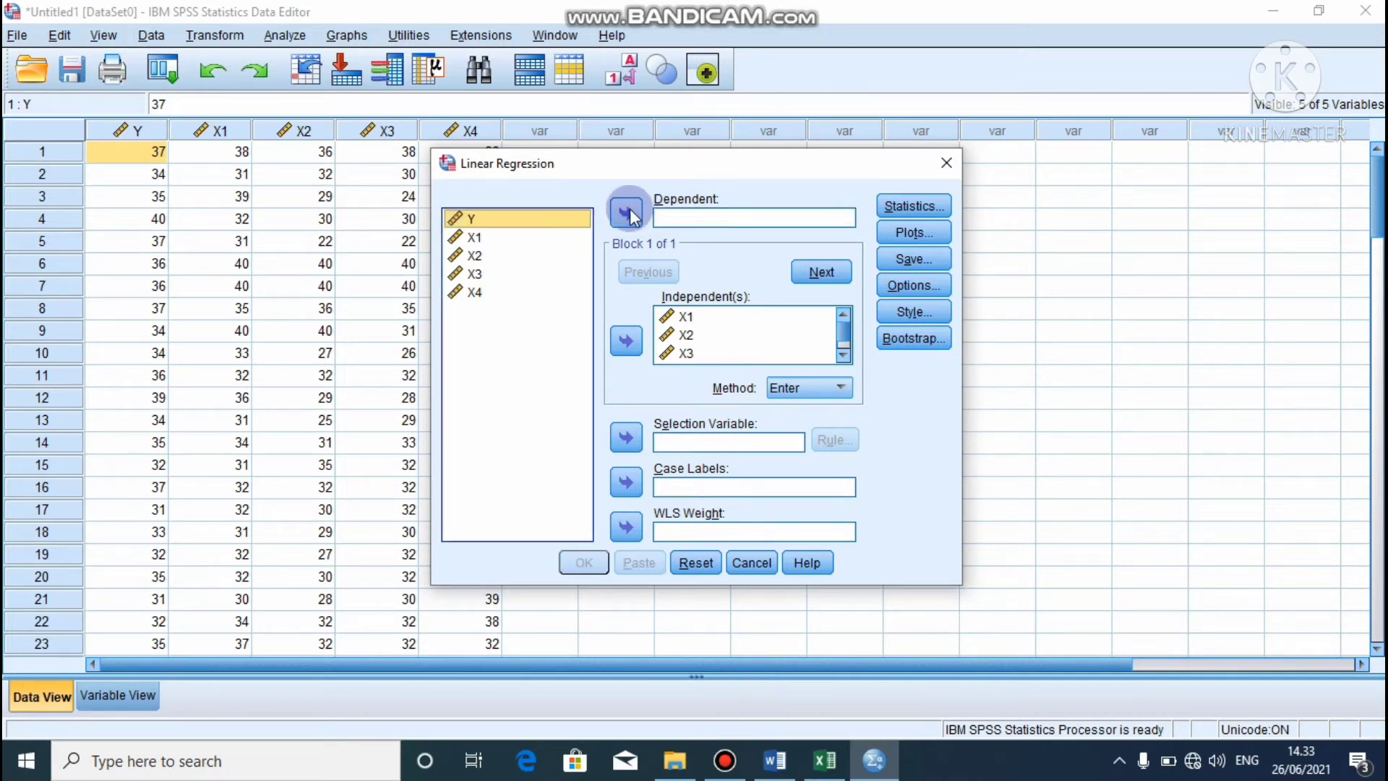
pyautogui.click(628, 212)
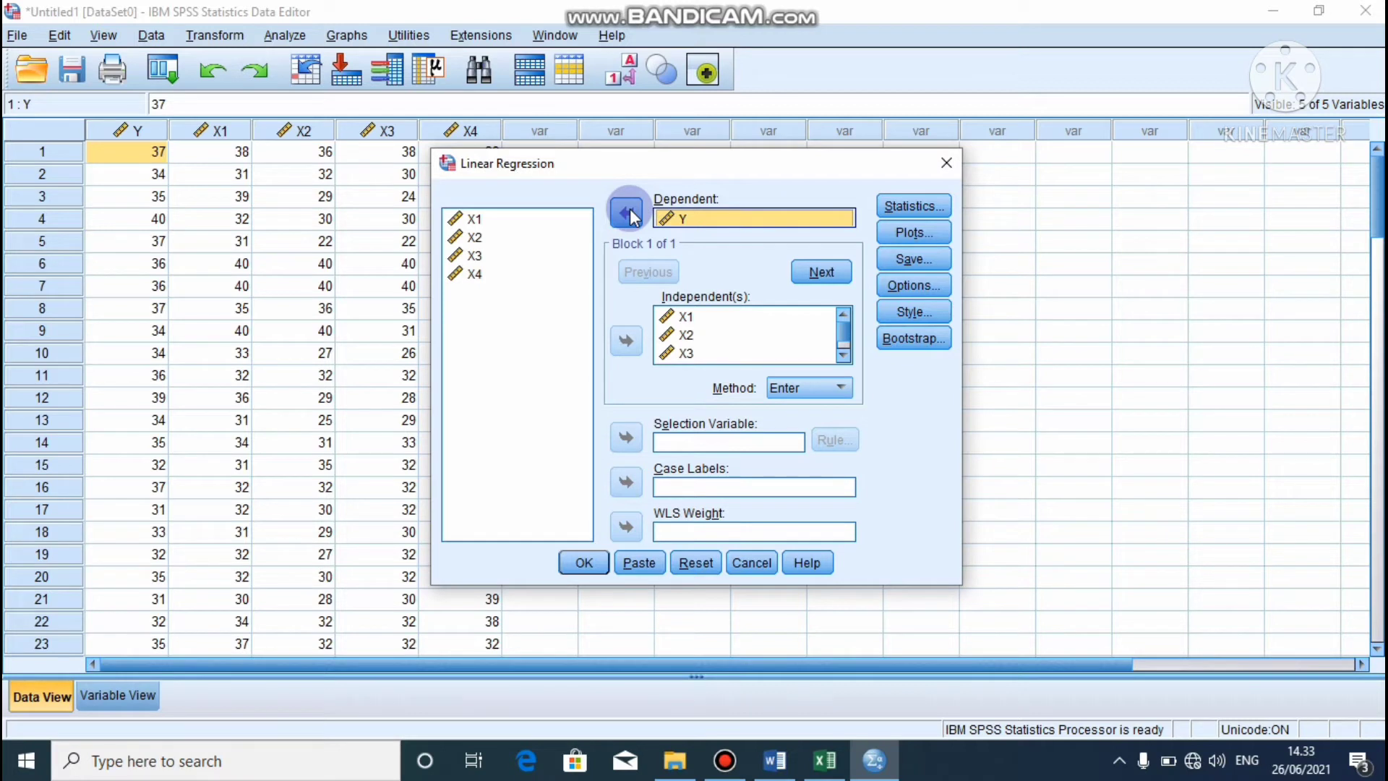
# Save the unstandardized predicted values as a new variable and run the linear regression of Y on X1 to X4
pyautogui.click(545, 264)
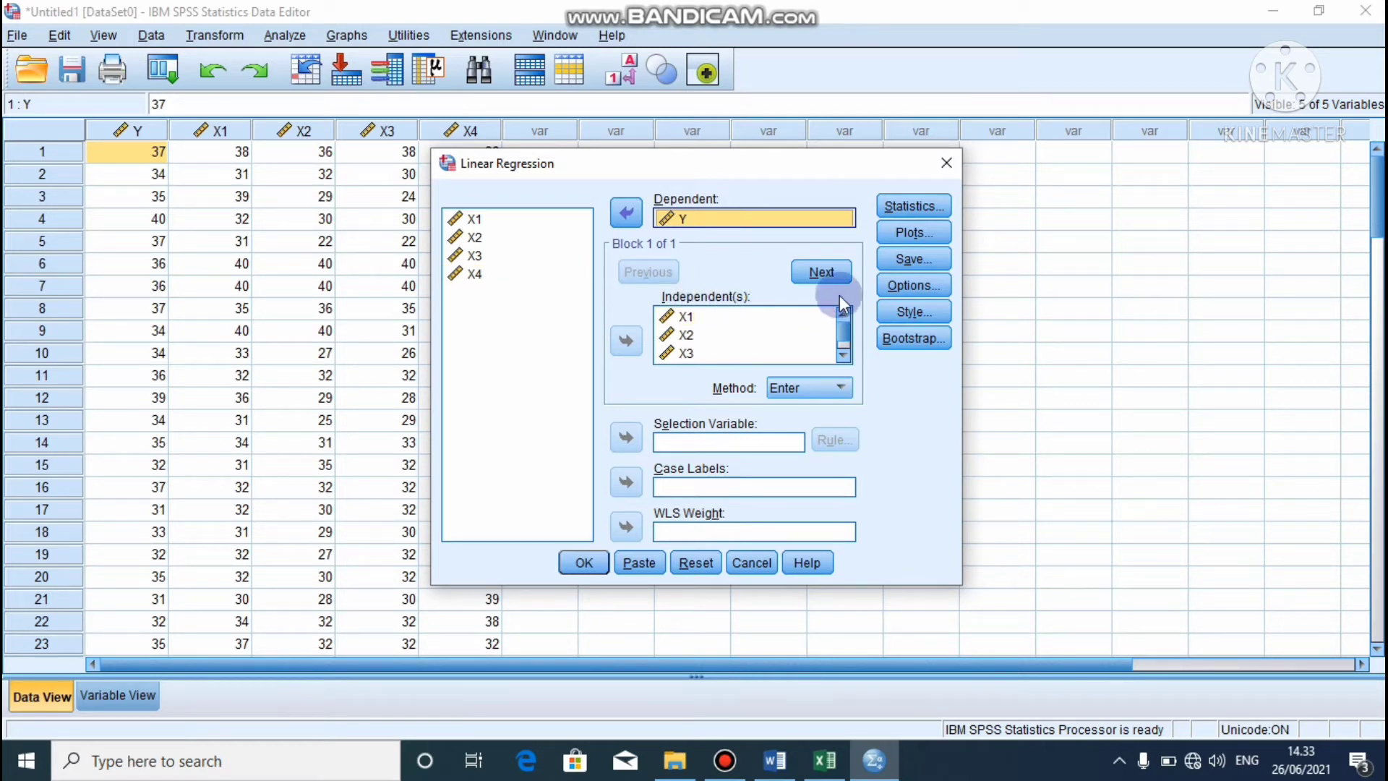
pyautogui.click(913, 257)
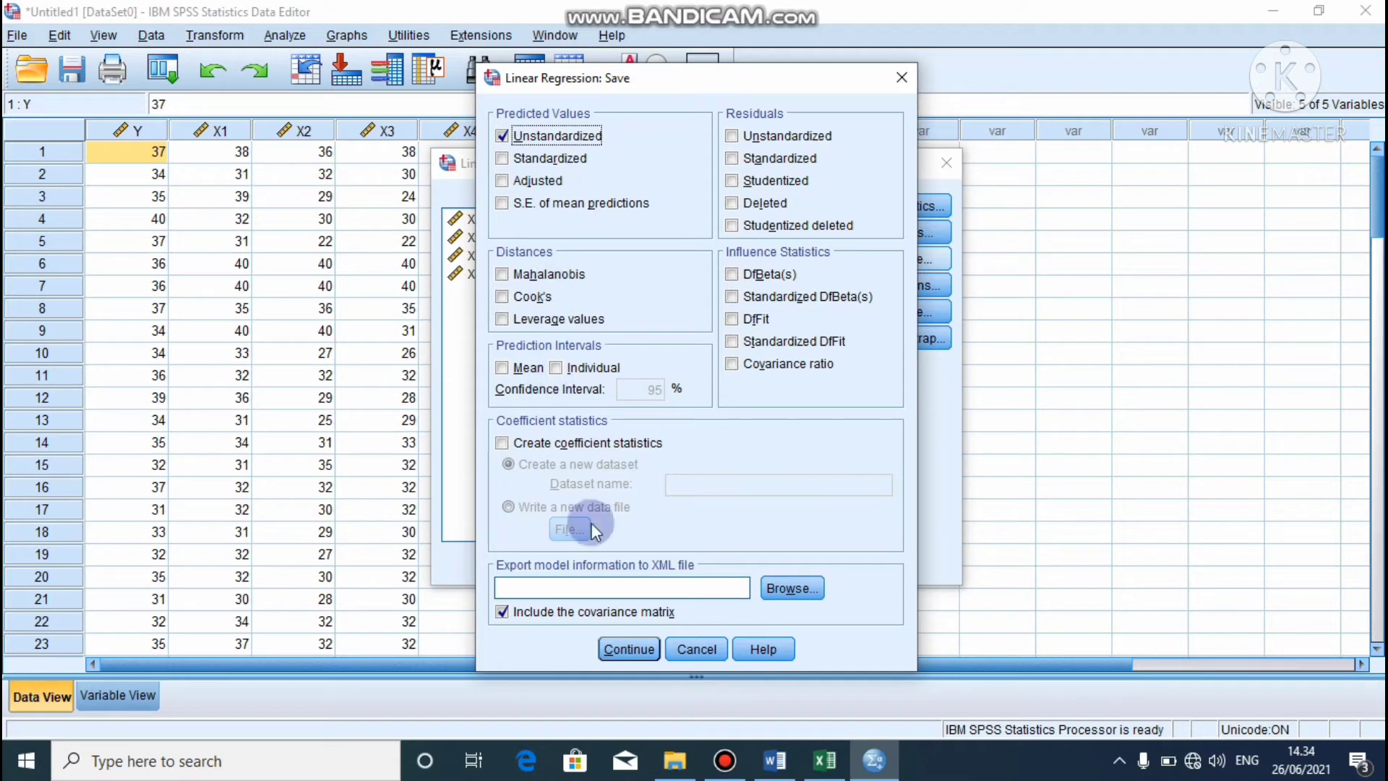
pyautogui.click(637, 648)
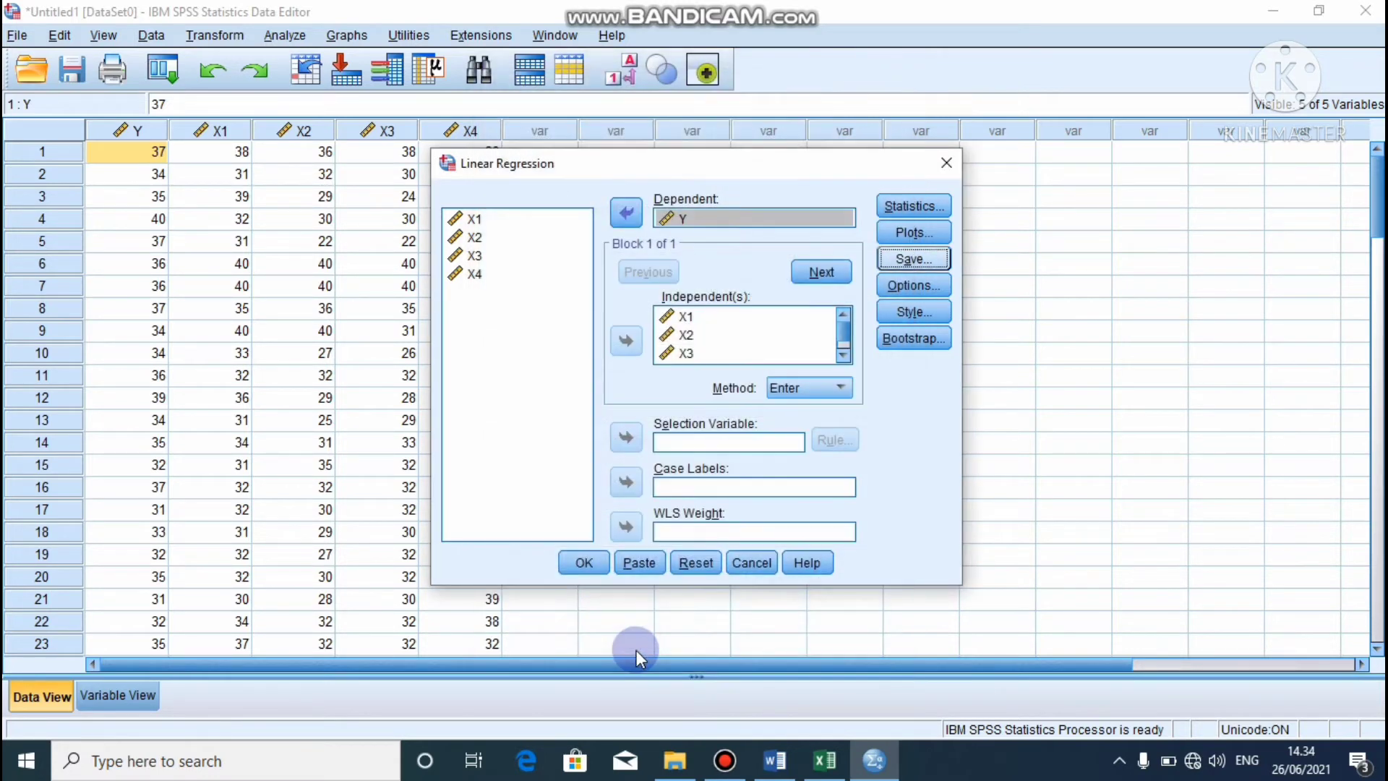
pyautogui.click(591, 566)
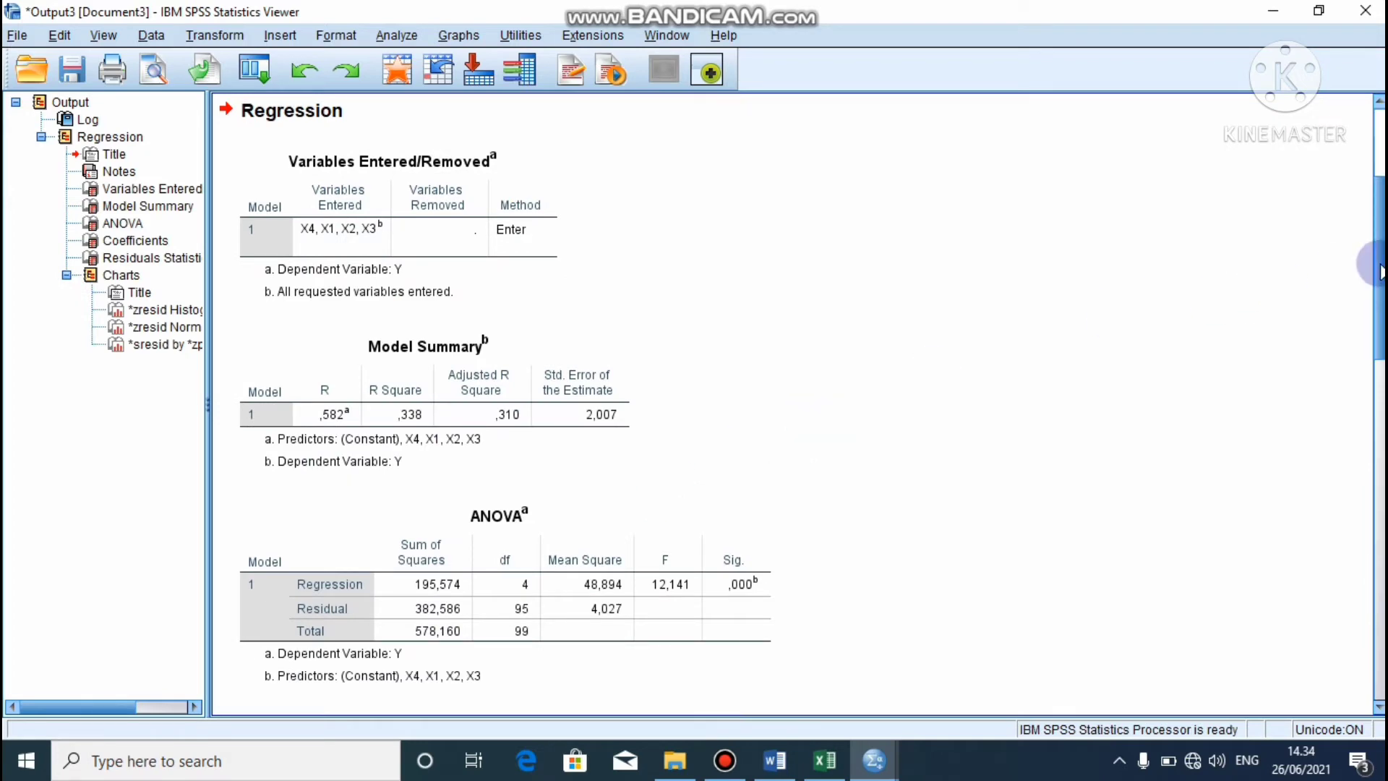
# Review the regression command log and the model summary, ANOVA and coefficients tables, and return to the data
pyautogui.scroll(-3, 1376, 244)
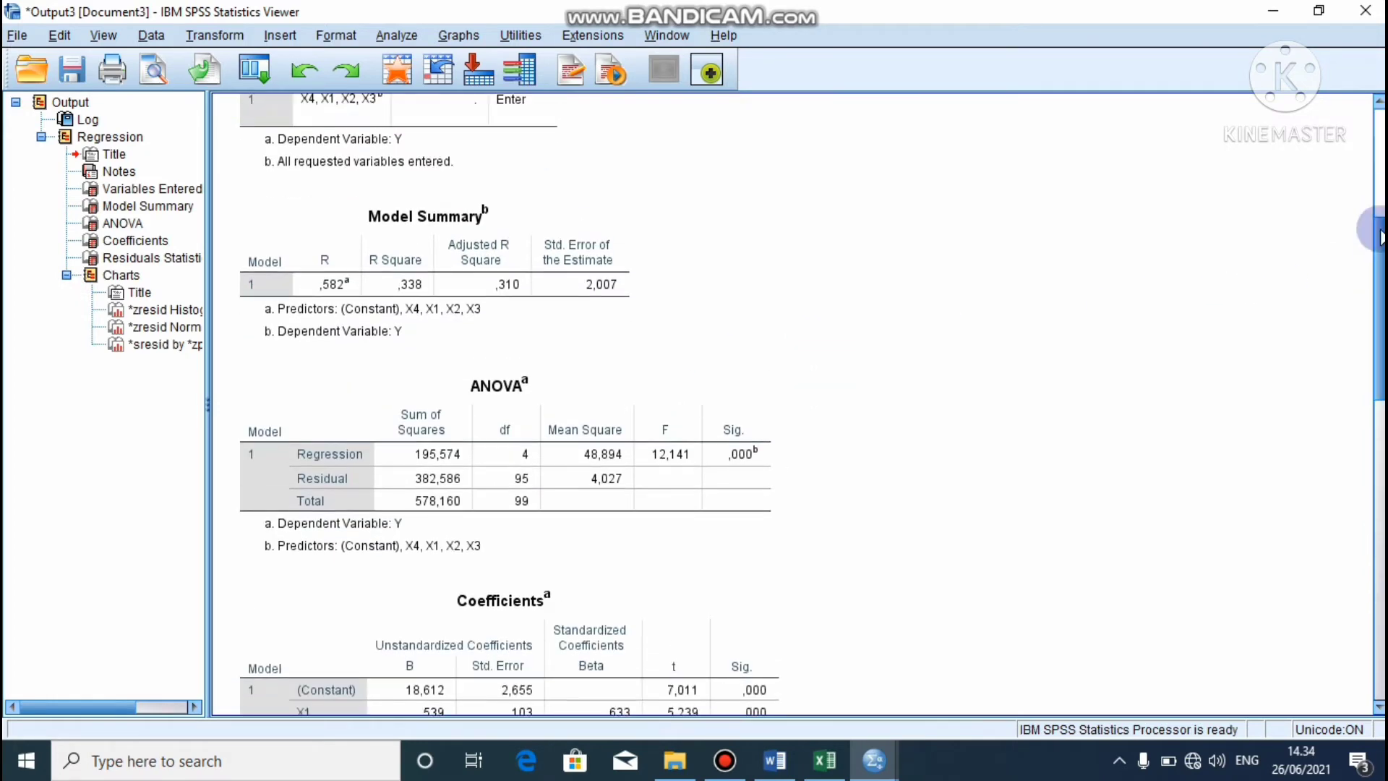
pyautogui.scroll(6, 1378, 243)
pyautogui.scroll(-3, 1379, 242)
pyautogui.scroll(4, 1379, 242)
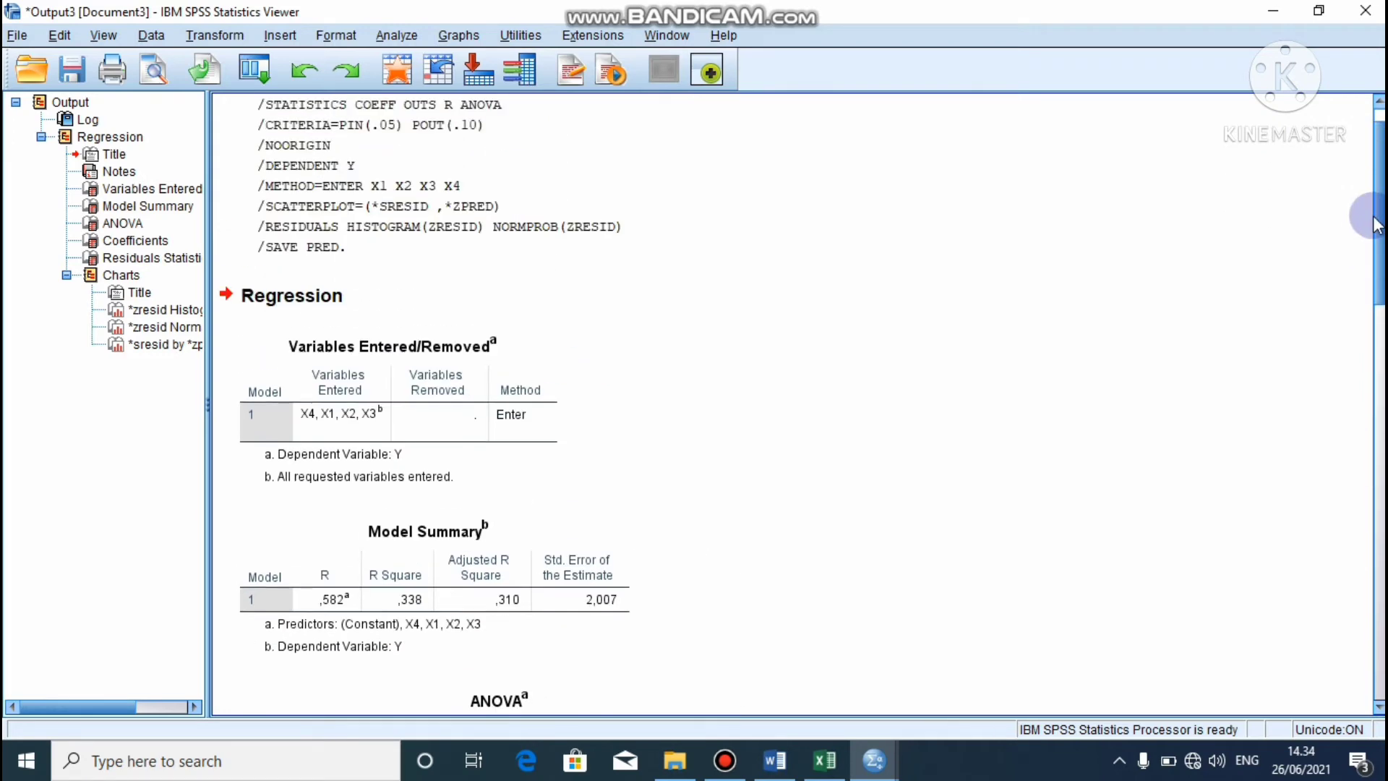
pyautogui.click(1275, 11)
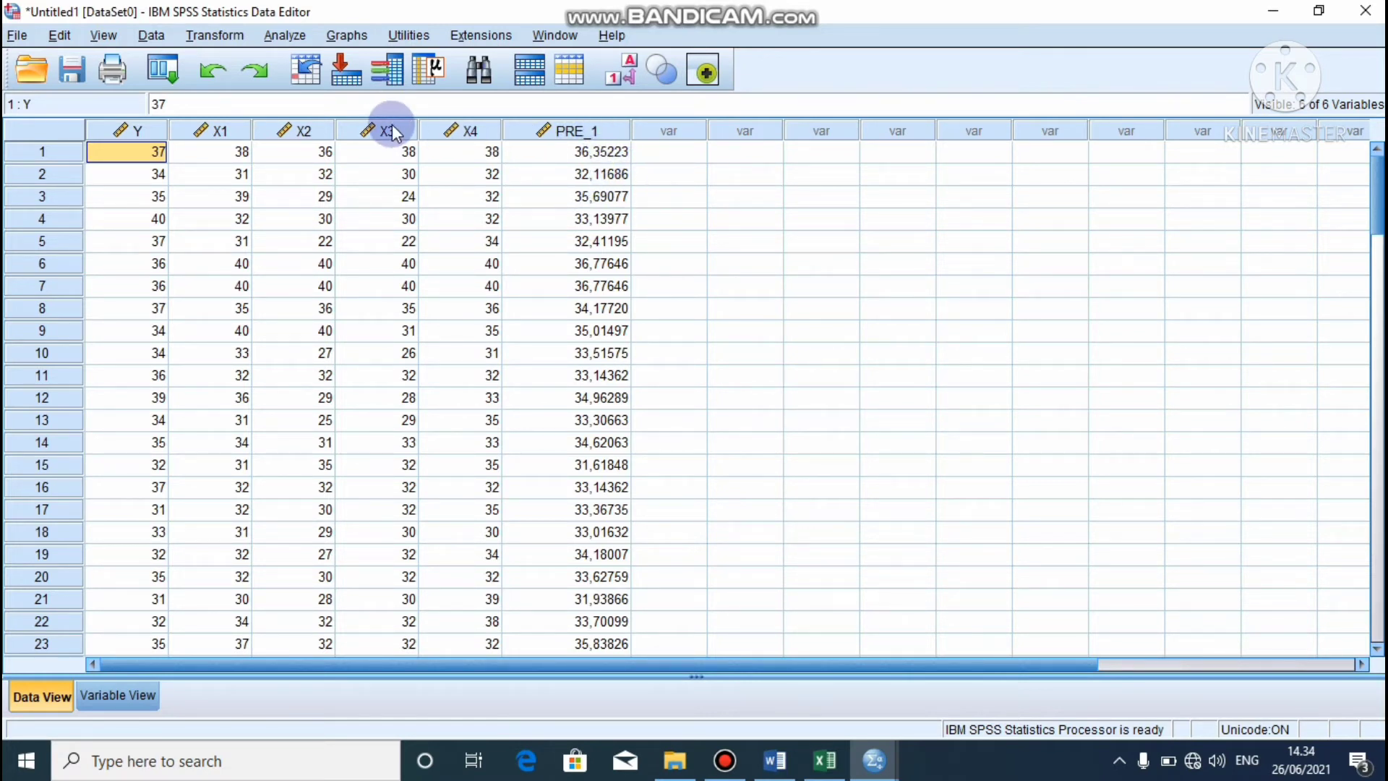
# Run a one-sample Kolmogorov-Smirnov test of the unstandardized predicted value against the normal distribution, and enlarge the output window
pyautogui.click(279, 40)
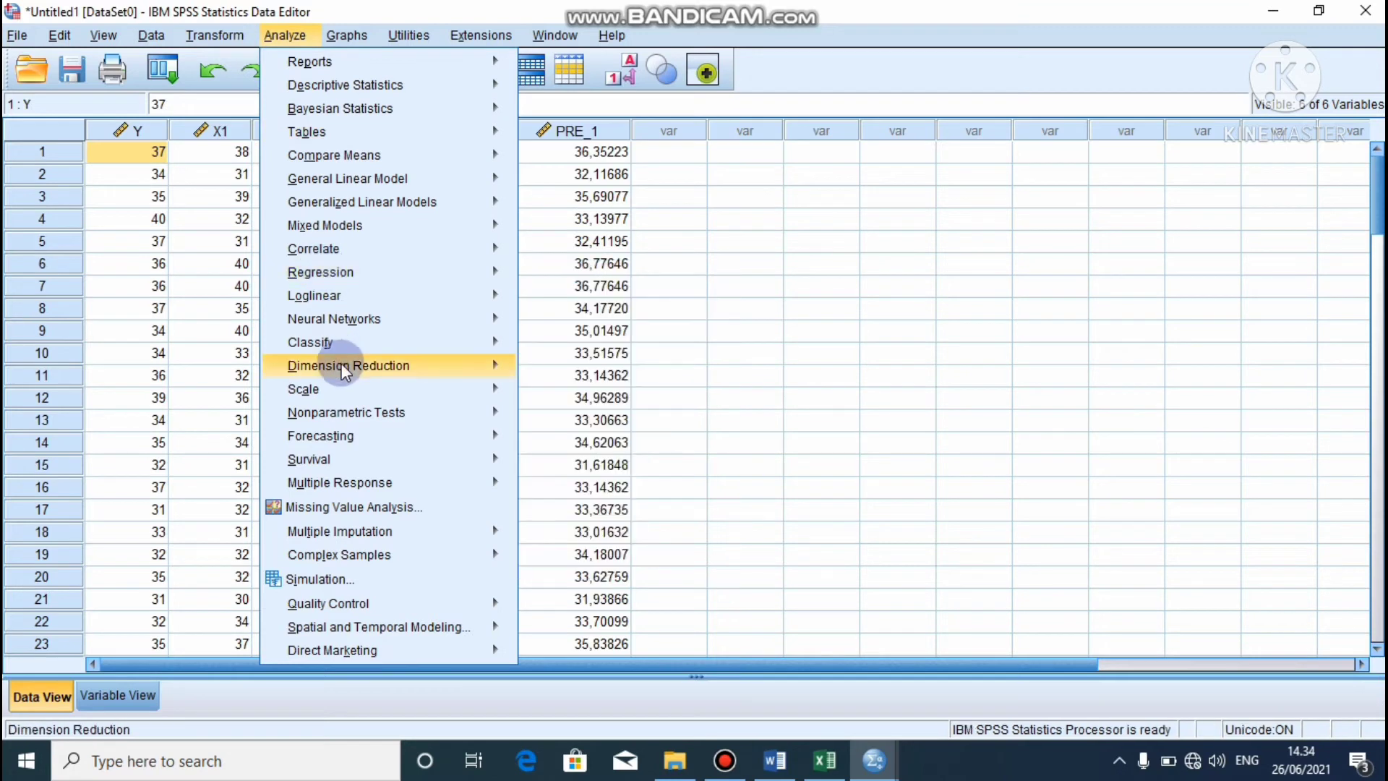
pyautogui.moveTo(354, 414)
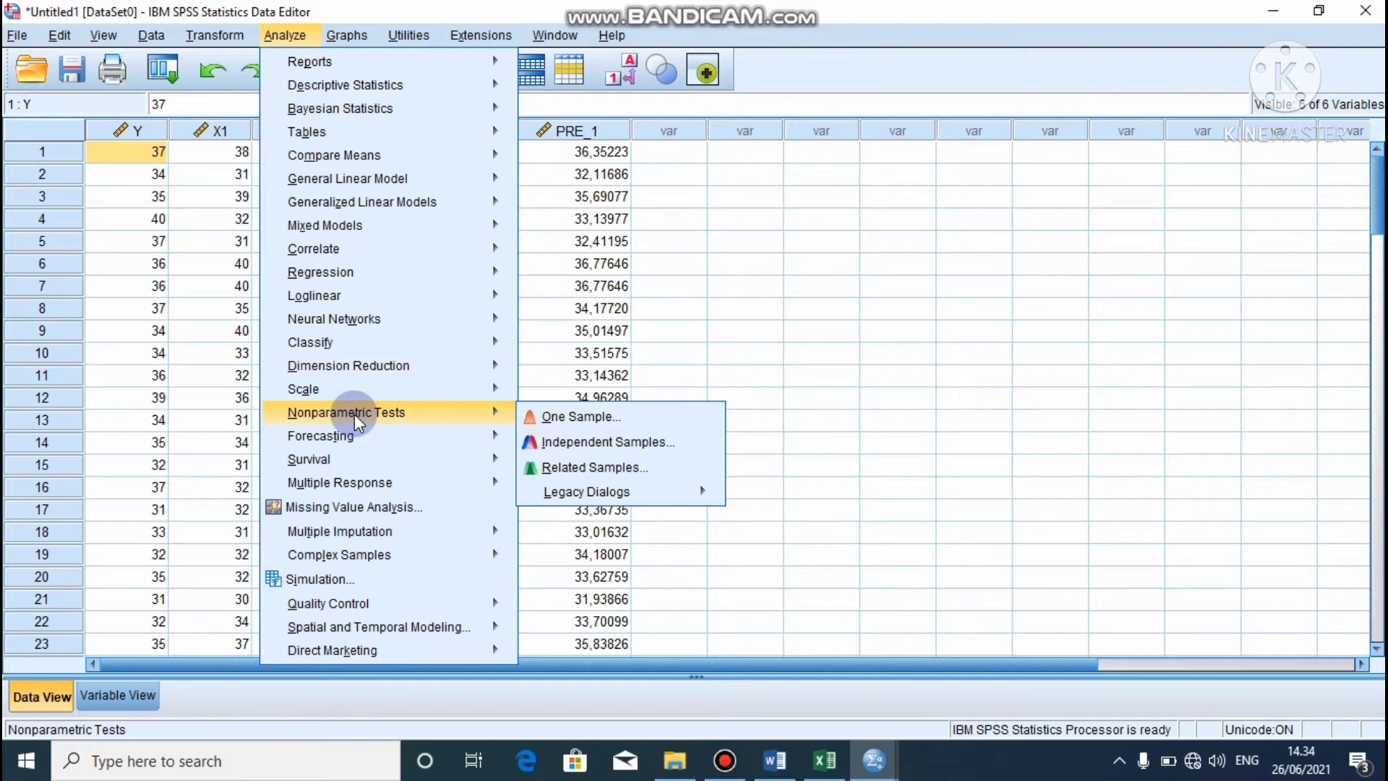
pyautogui.click(576, 493)
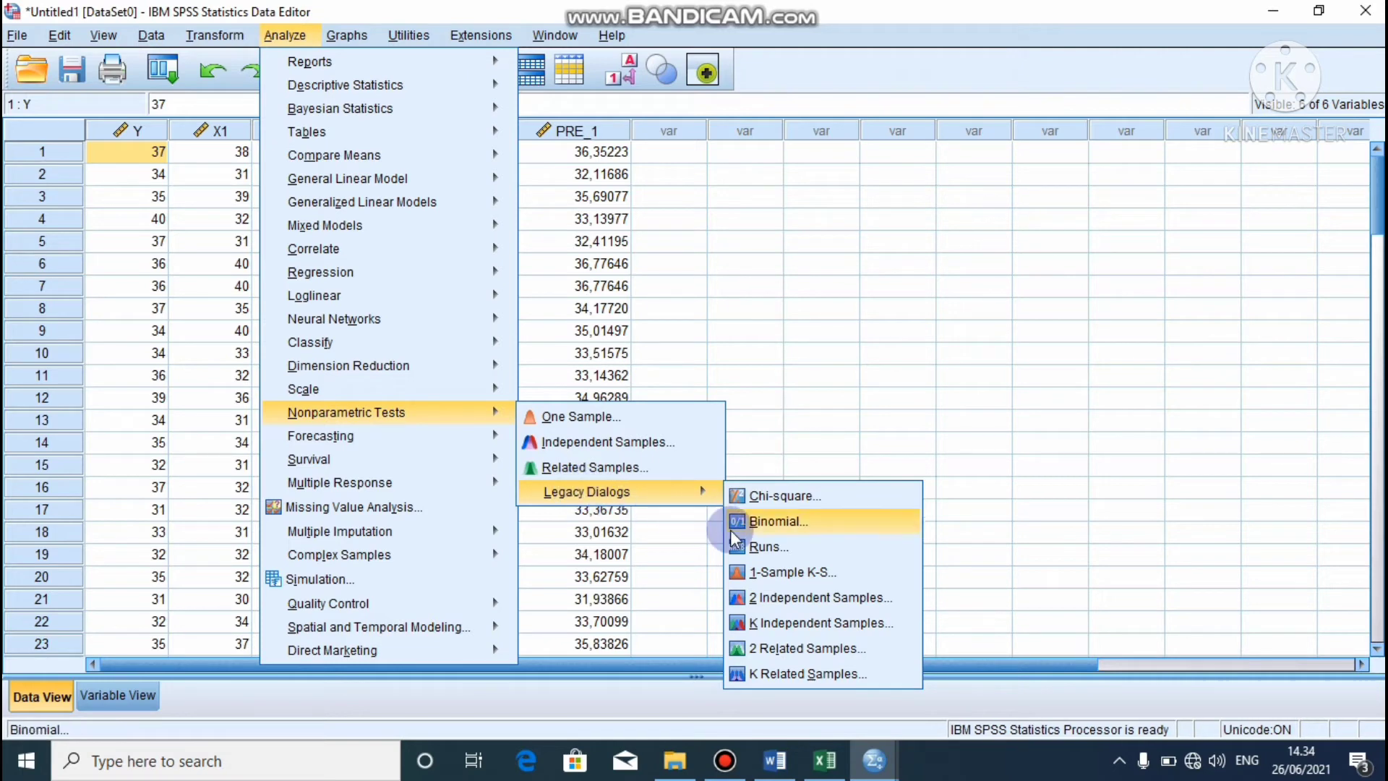
pyautogui.click(787, 575)
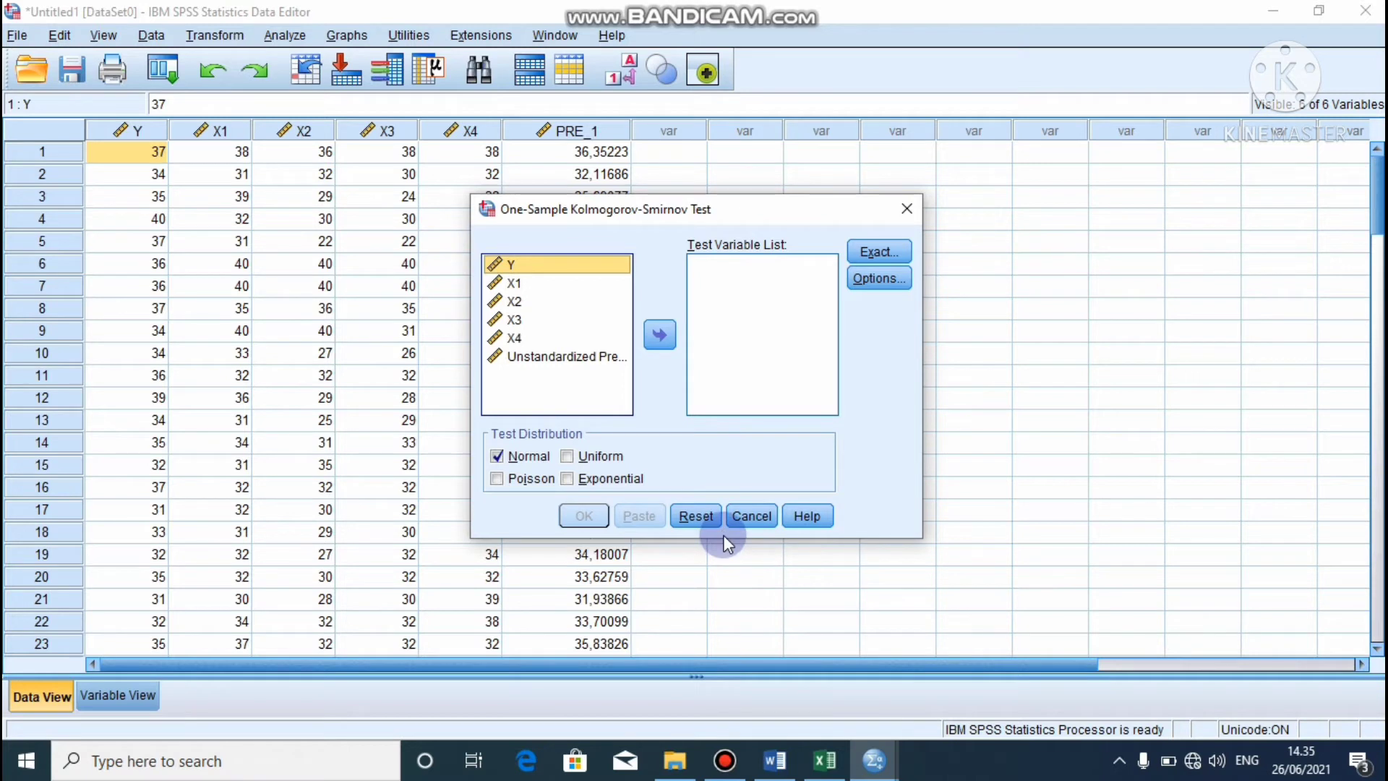
pyautogui.click(562, 356)
pyautogui.click(658, 335)
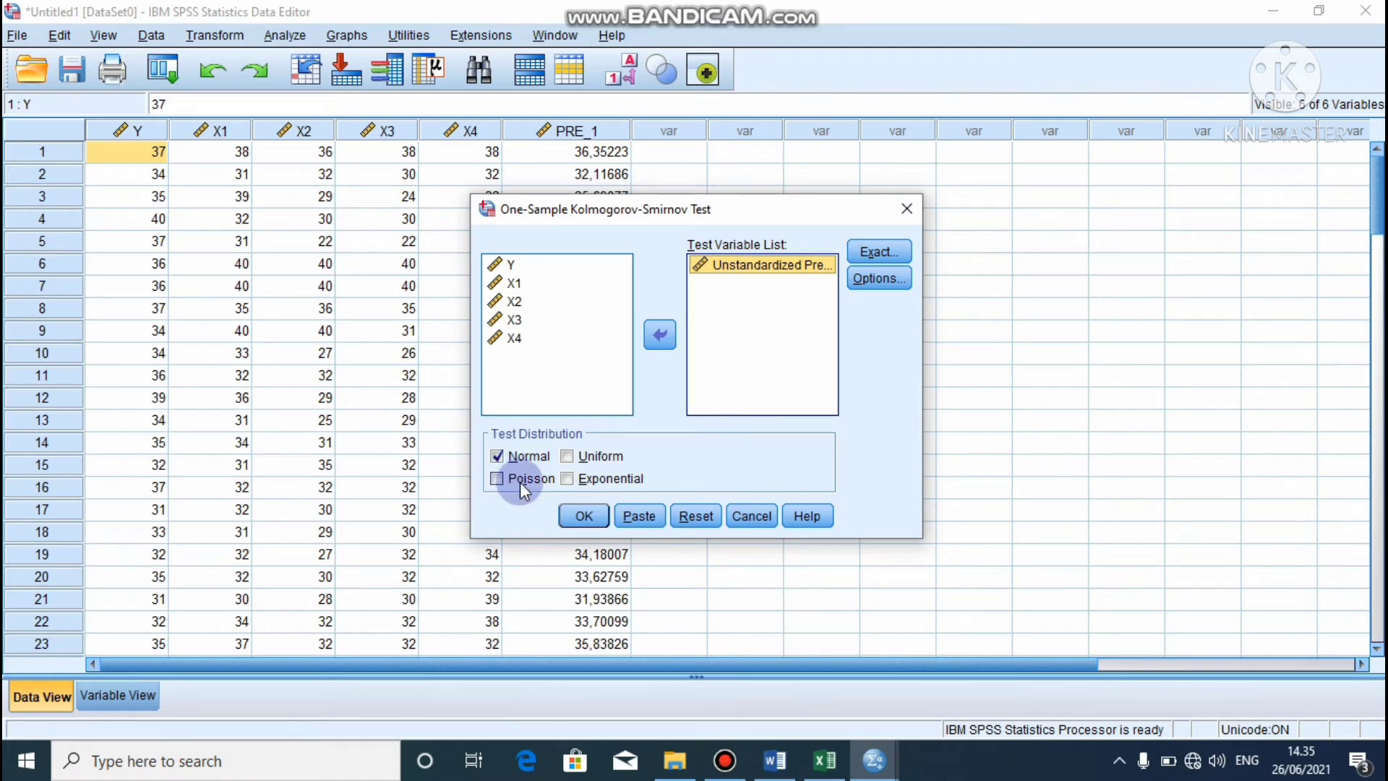
pyautogui.click(582, 516)
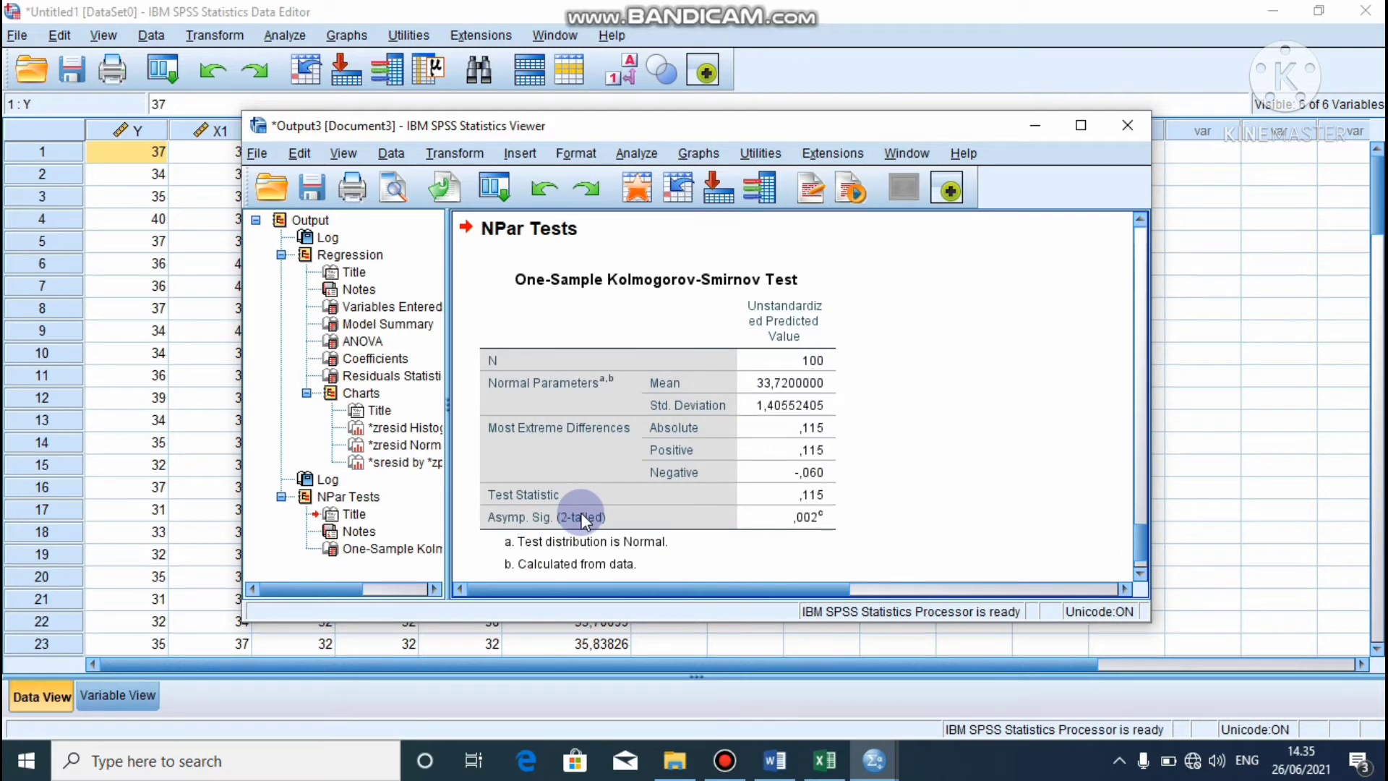
pyautogui.click(1080, 126)
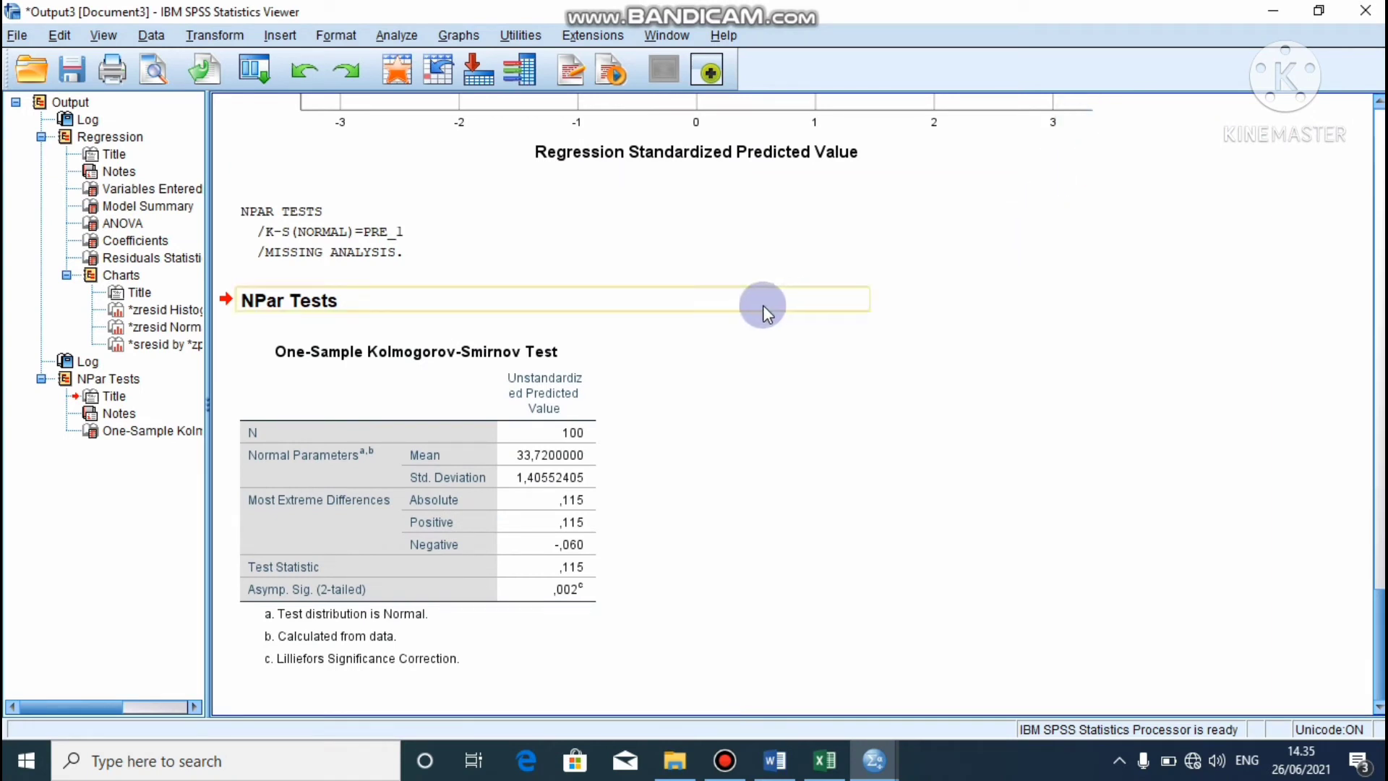
pyautogui.click(529, 435)
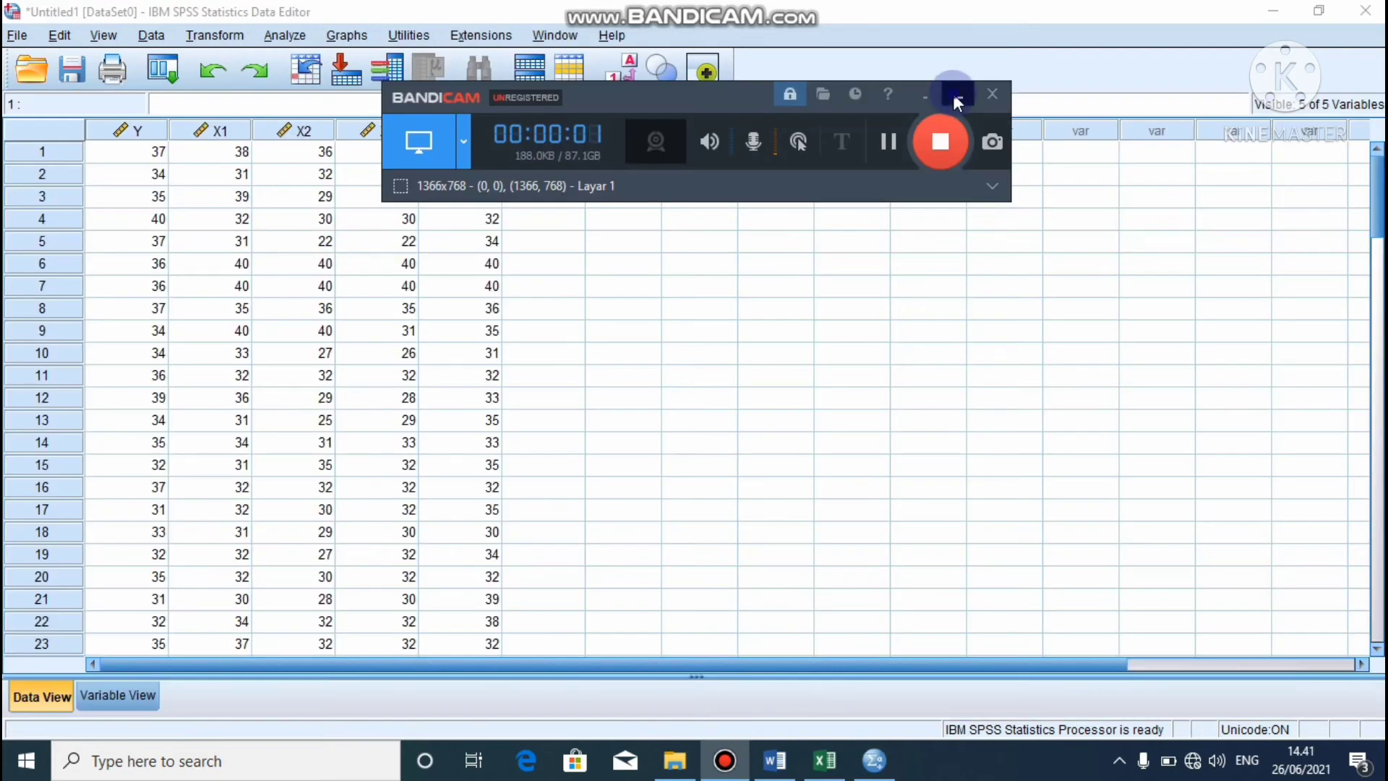
pyautogui.click(953, 93)
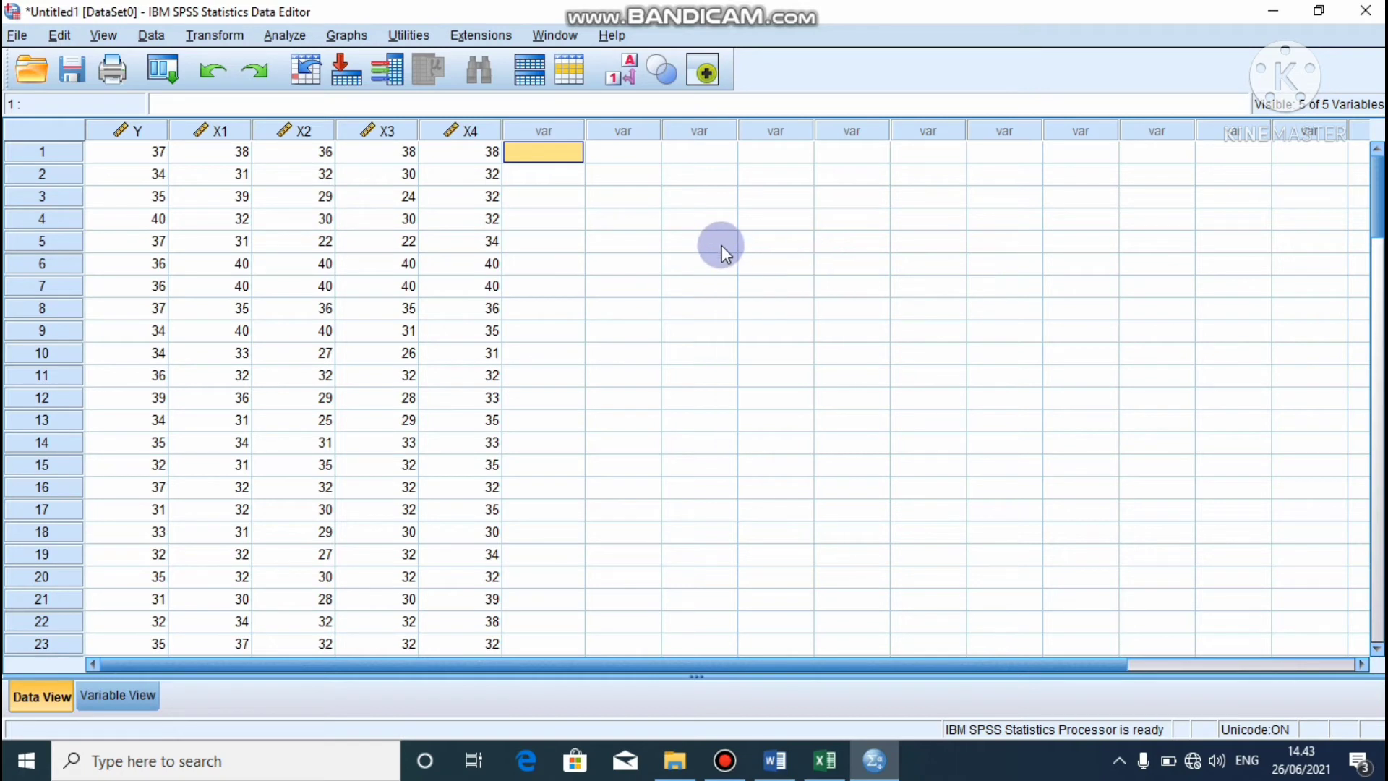
# Rerun the linear regression of Y on X1 to X4, saving unstandardized residuals instead of unstandardized predicted values, and return to the data
pyautogui.click(283, 36)
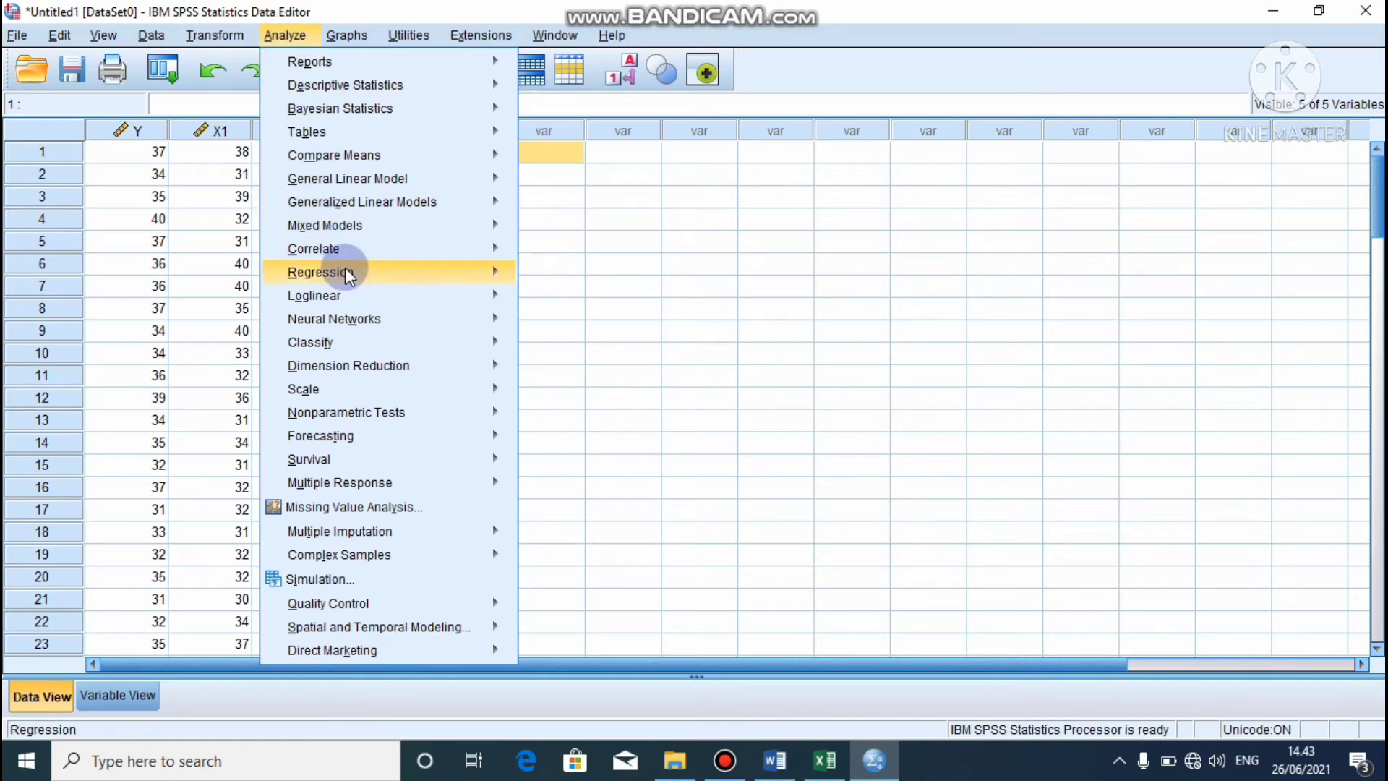
pyautogui.moveTo(346, 276)
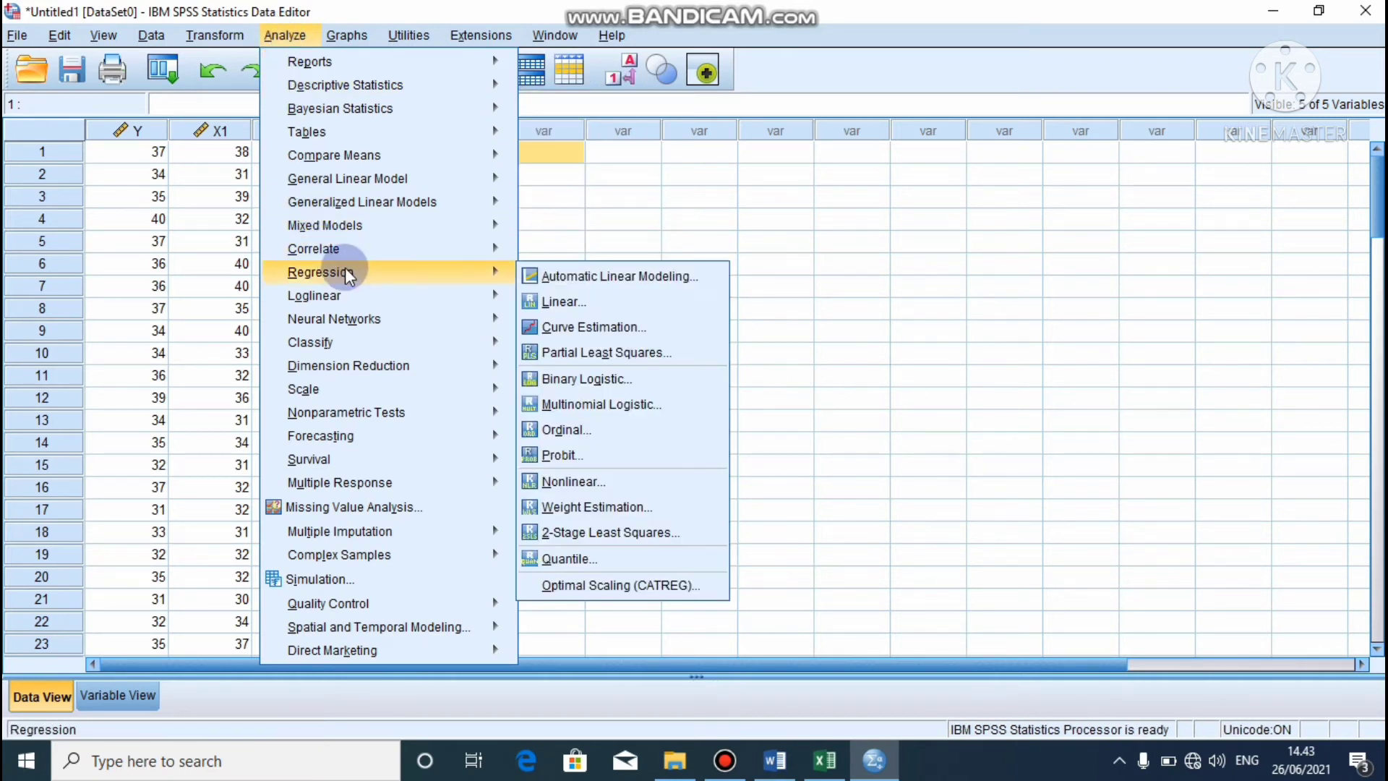
pyautogui.click(567, 300)
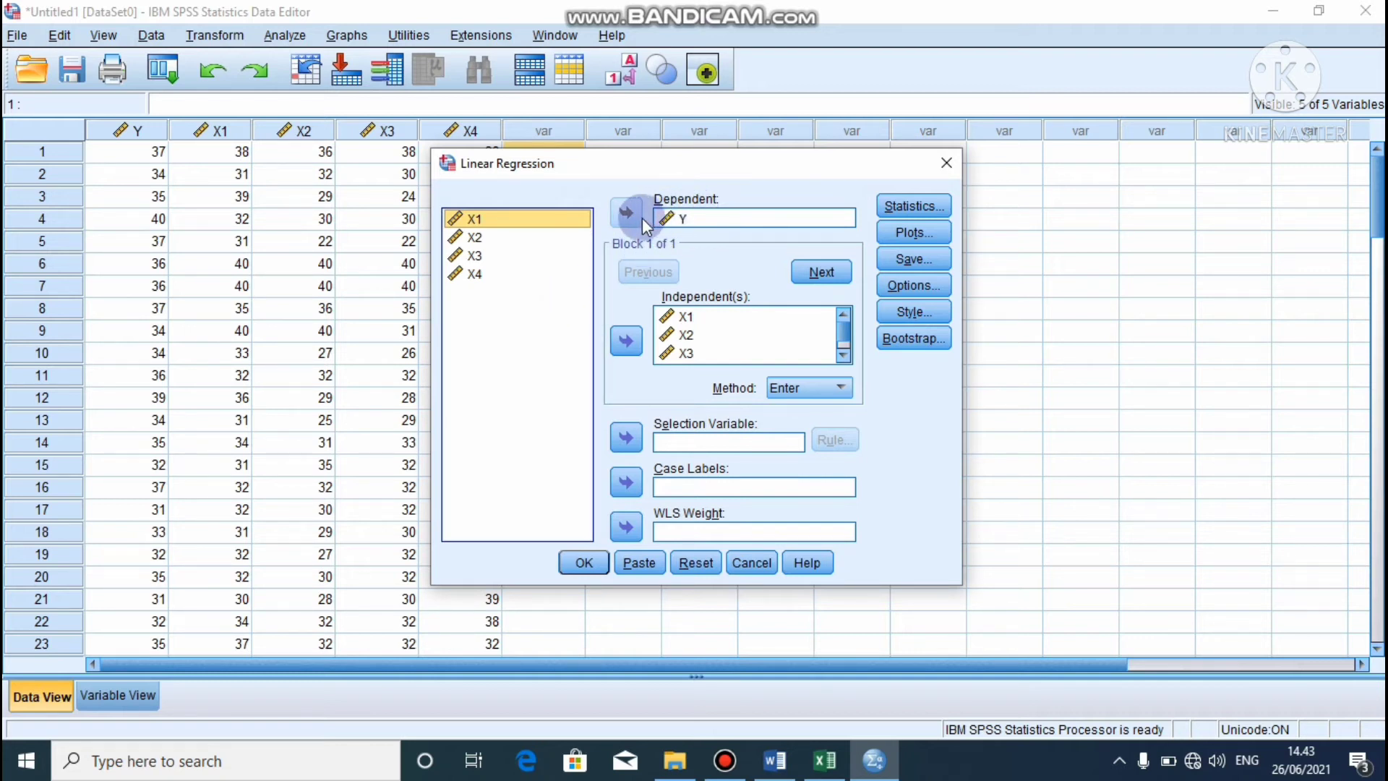
pyautogui.click(680, 214)
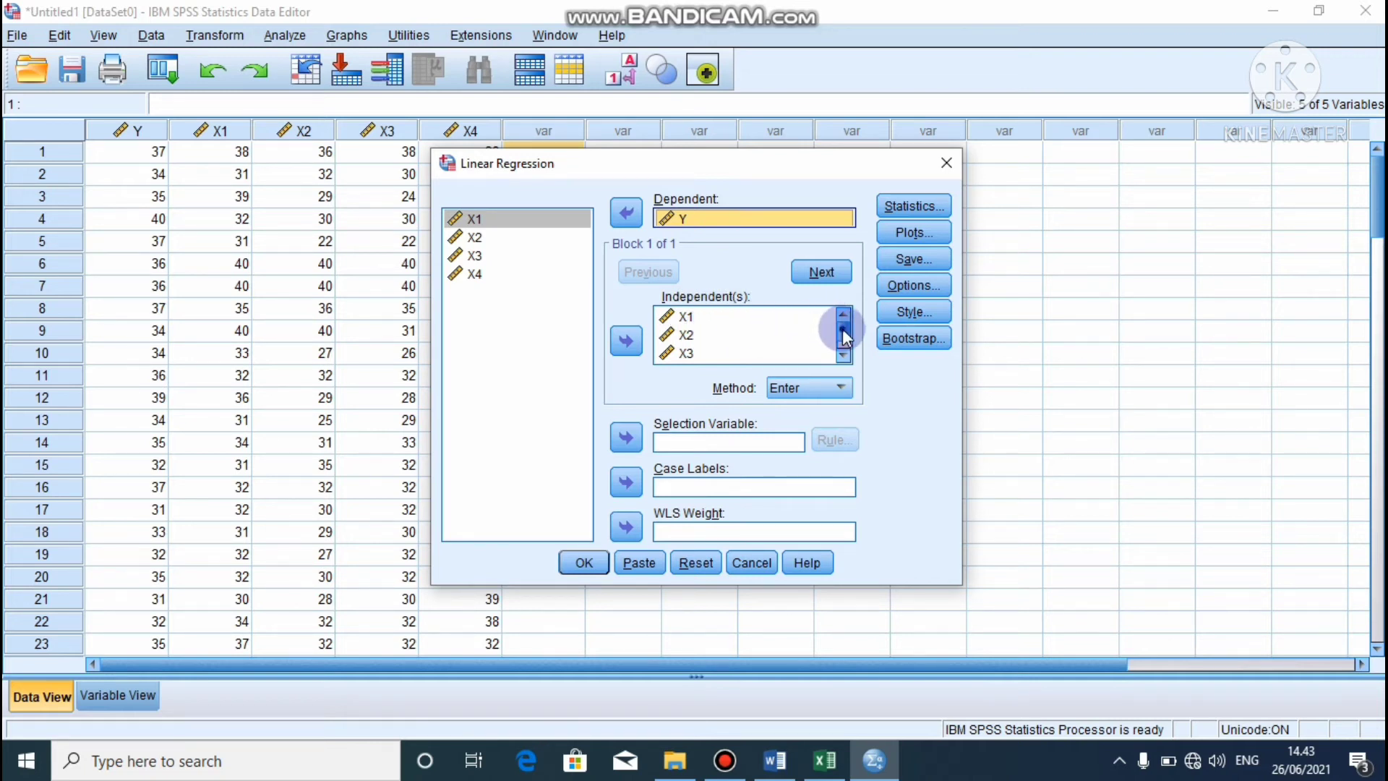
pyautogui.moveTo(843, 328); pyautogui.dragTo(843, 335)
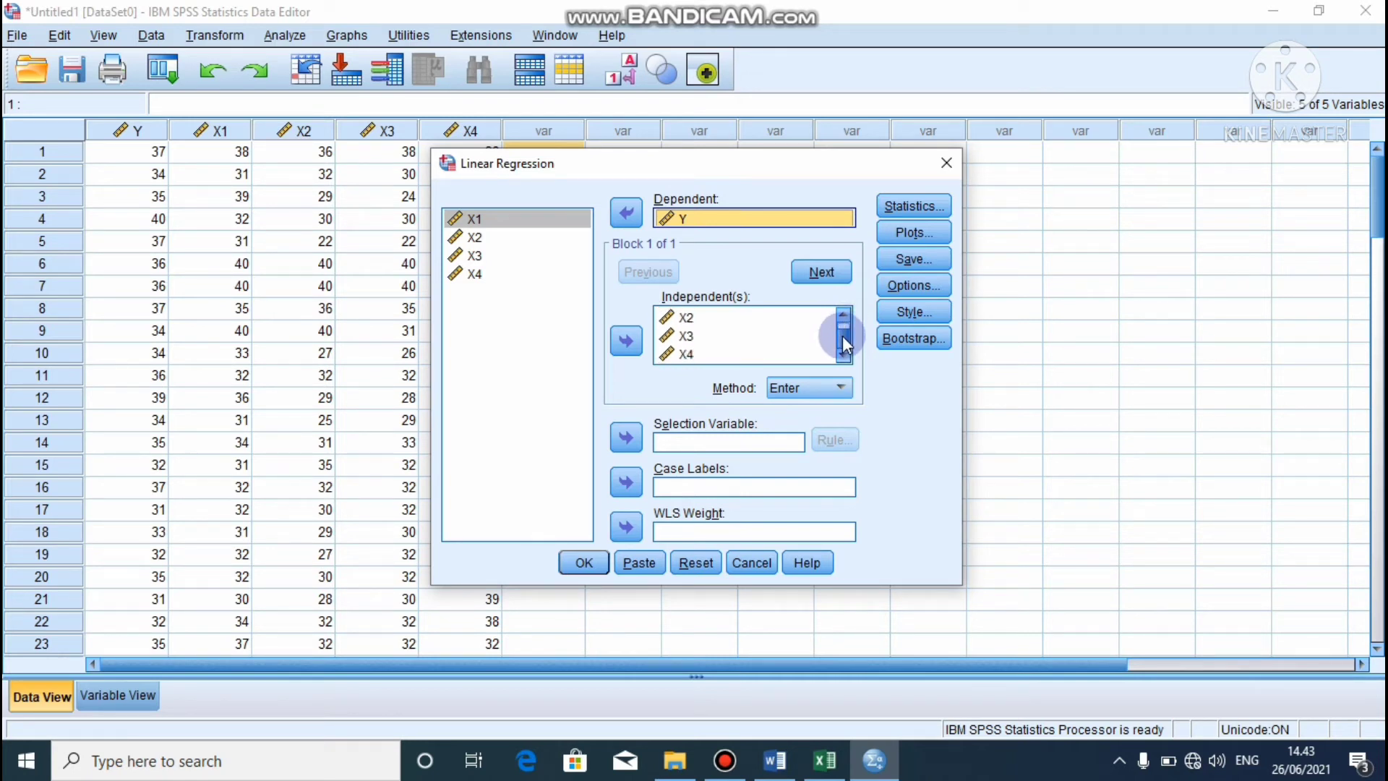
pyautogui.click(917, 257)
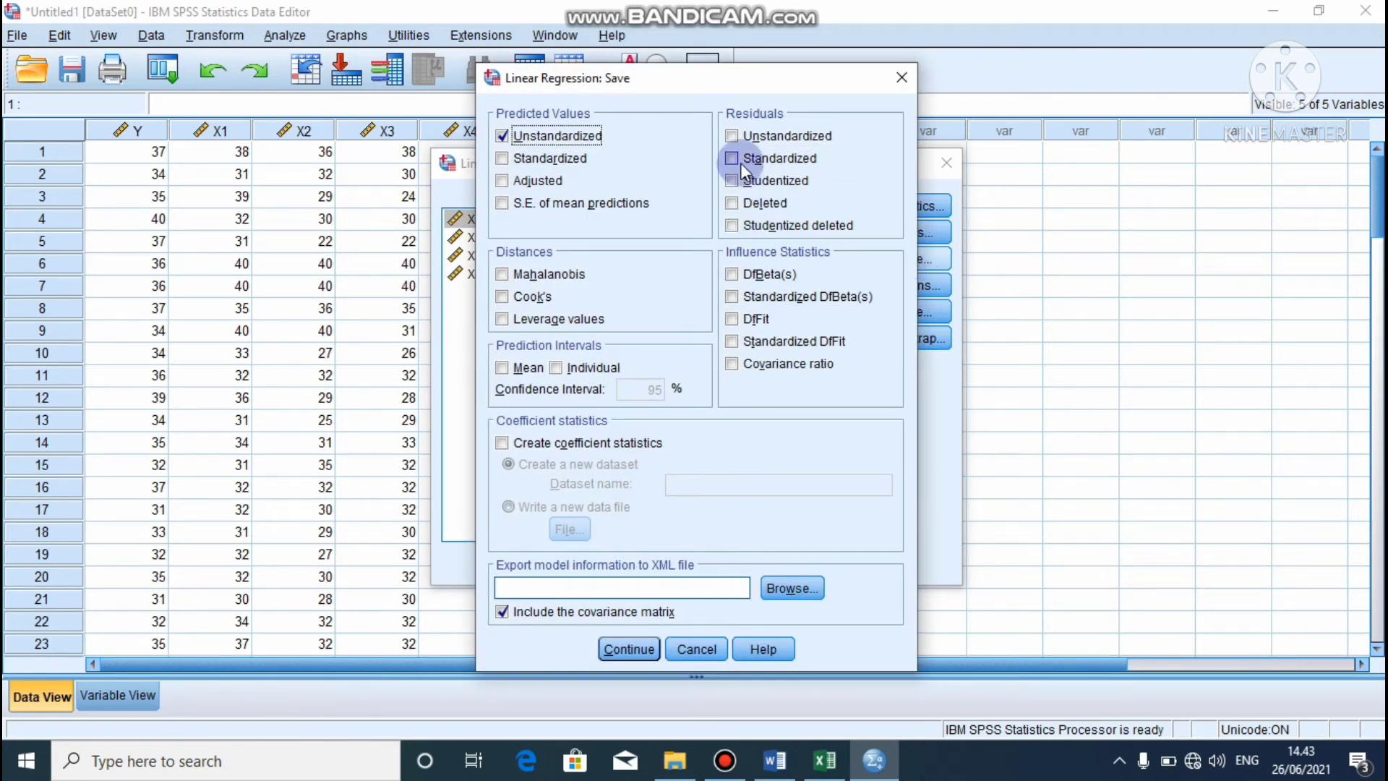
pyautogui.click(732, 137)
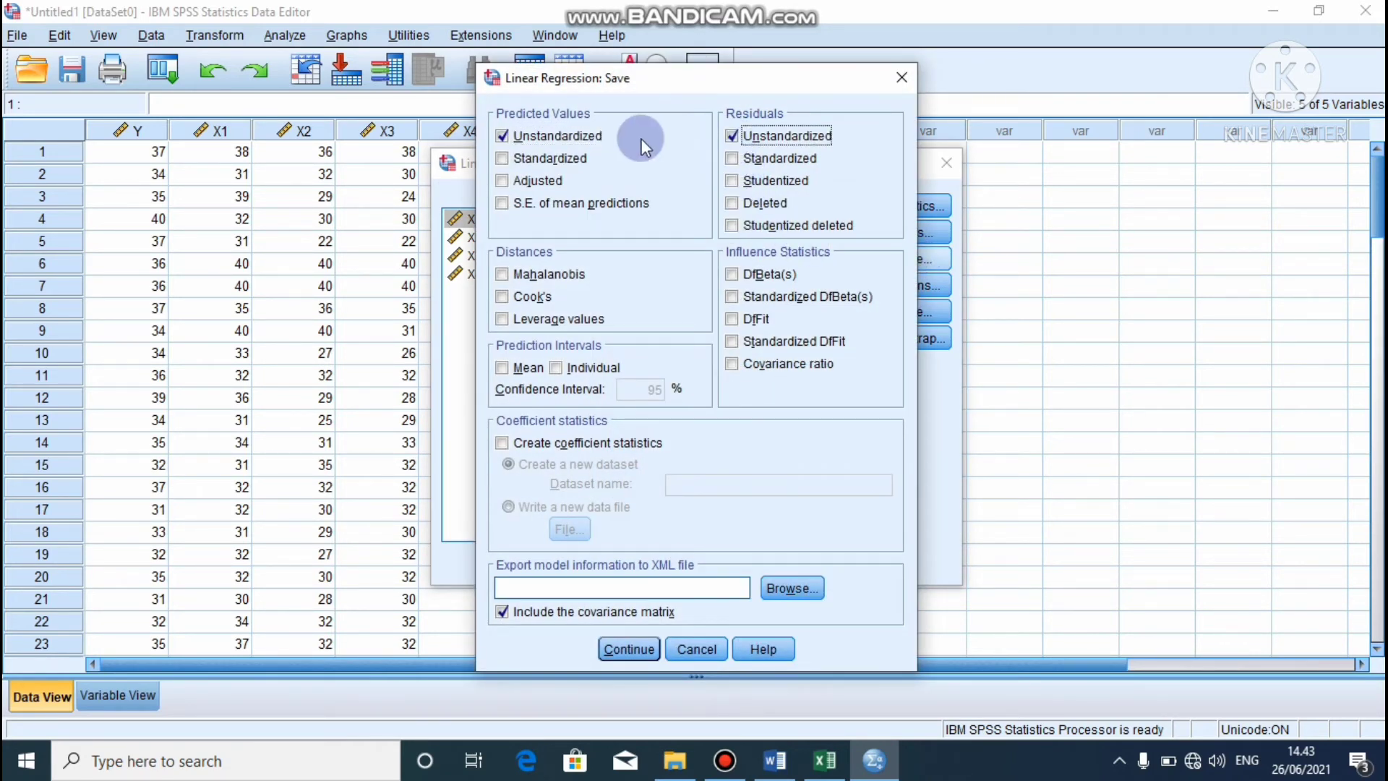
pyautogui.click(500, 136)
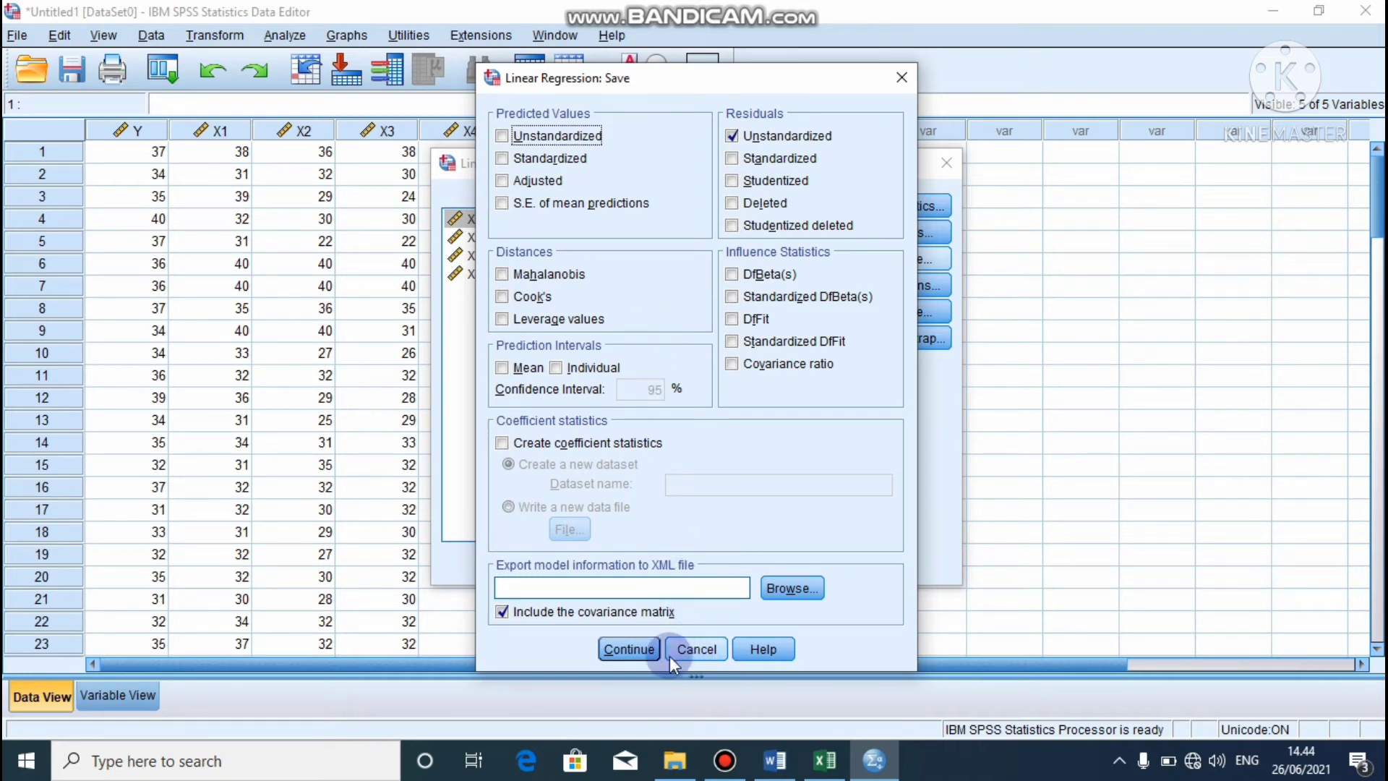
pyautogui.click(629, 649)
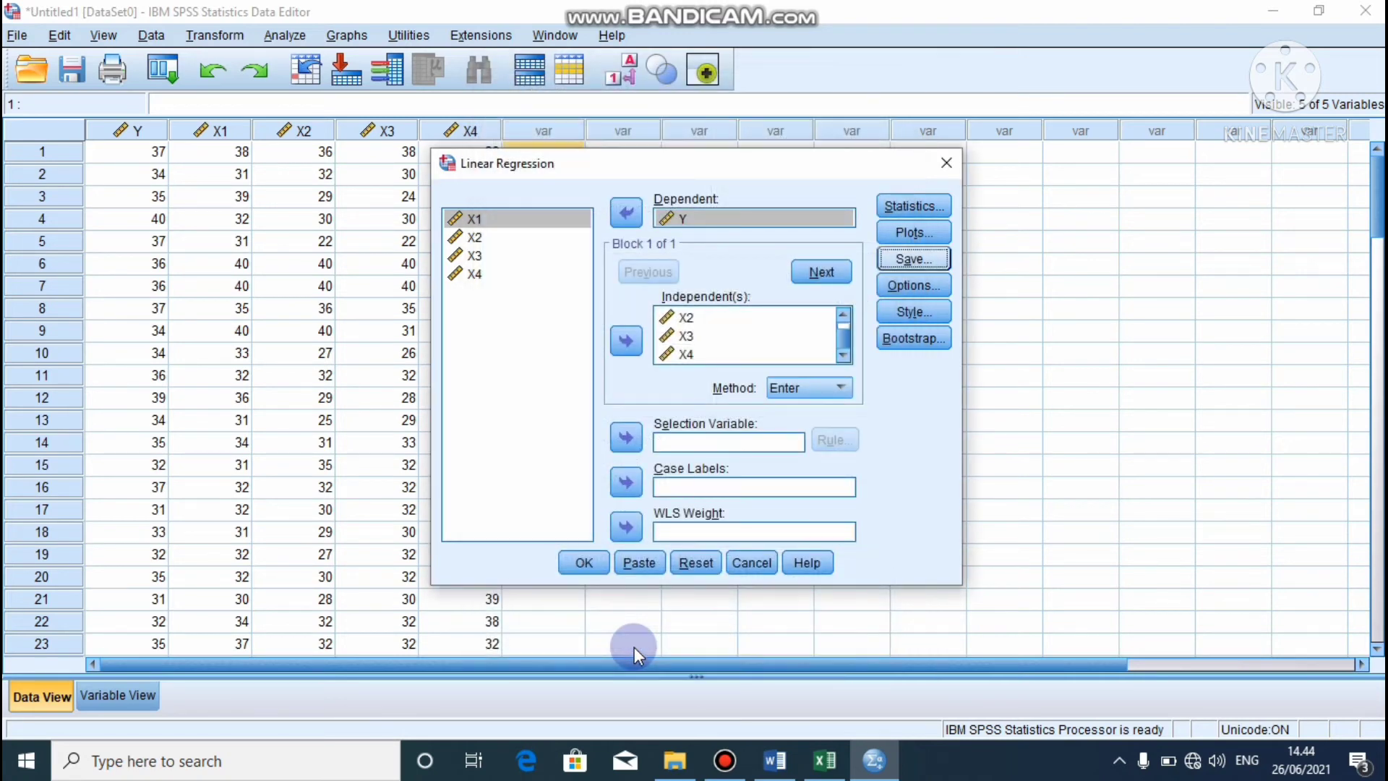
pyautogui.click(584, 563)
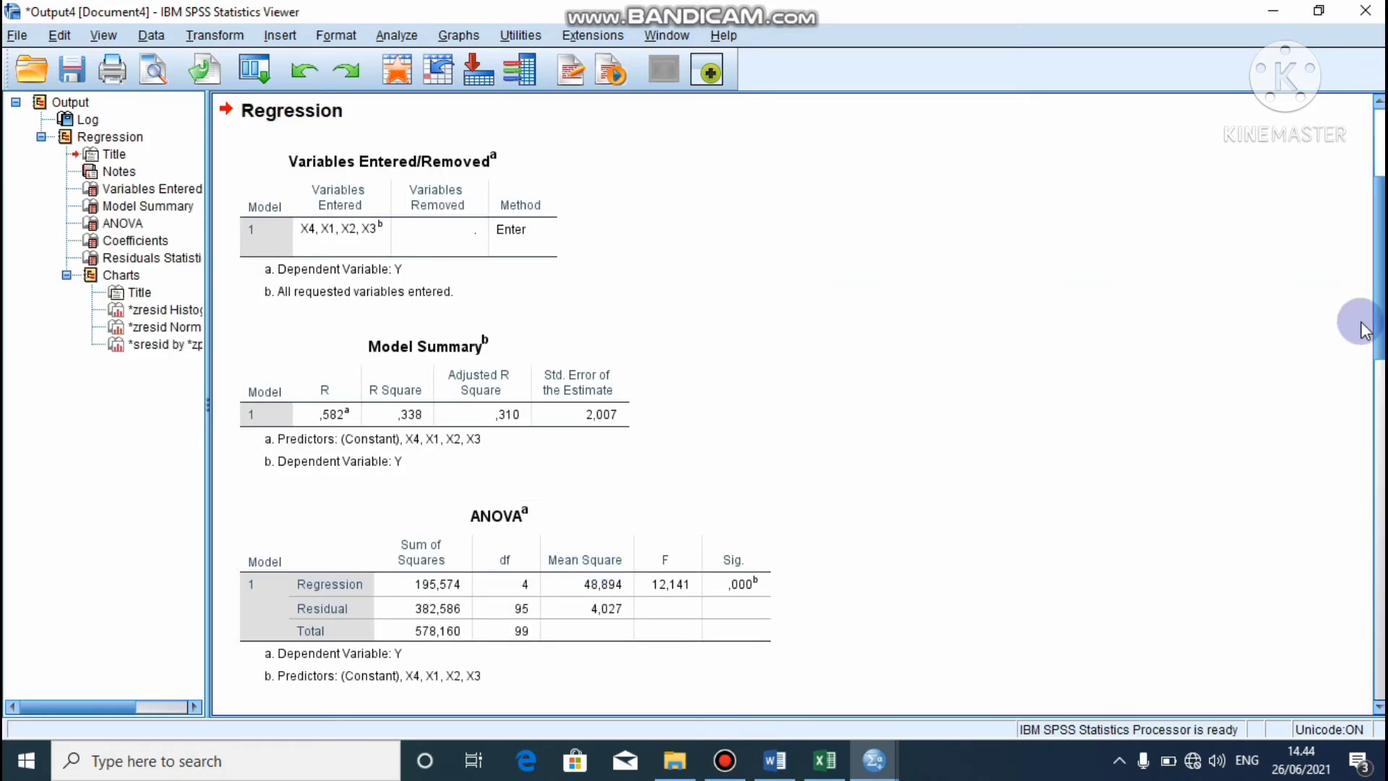
pyautogui.moveTo(1375, 318)
pyautogui.mouseDown()
pyautogui.moveTo(1375, 253)
pyautogui.moveTo(1376, 324)
pyautogui.mouseUp()
pyautogui.click(1276, 12)
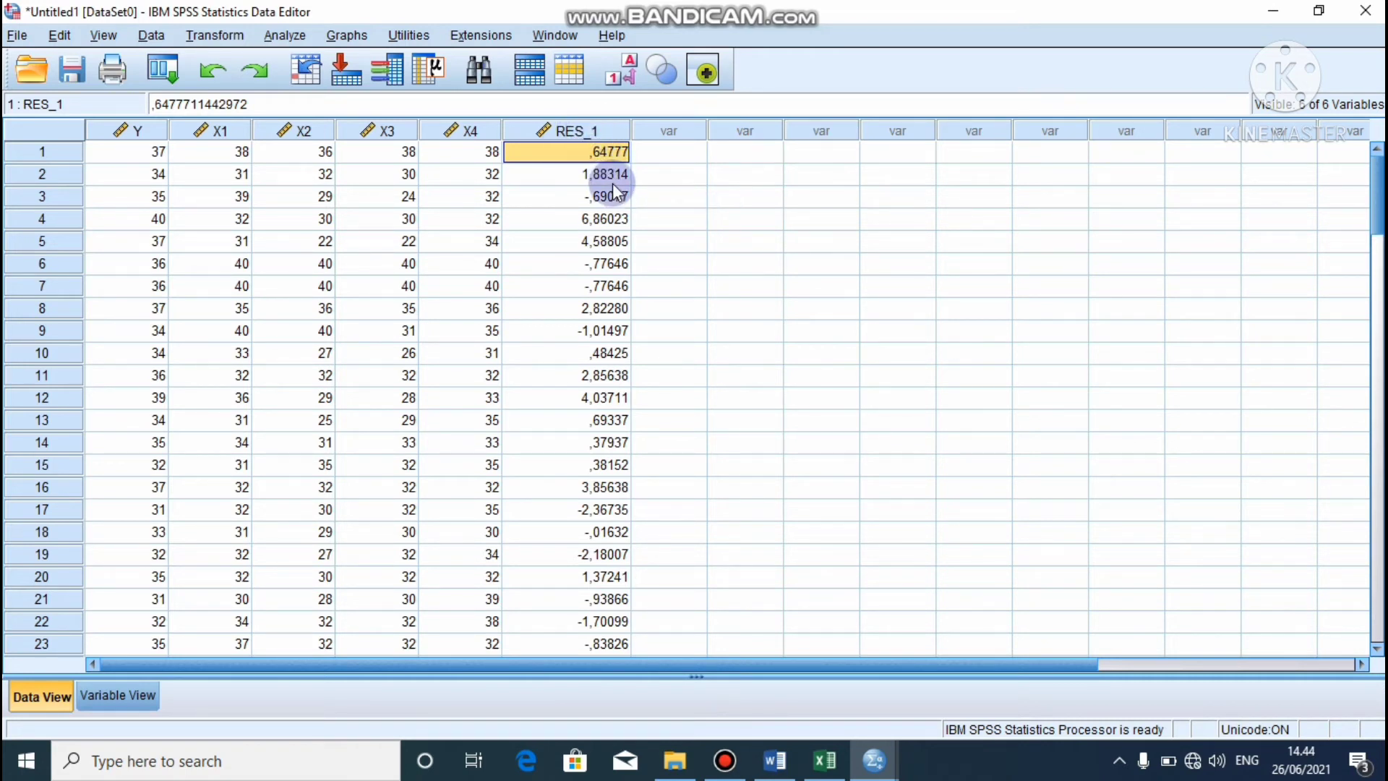
# Compute a new variable RES2 as ABS(RES_1), and select its first value in the data
pyautogui.click(222, 41)
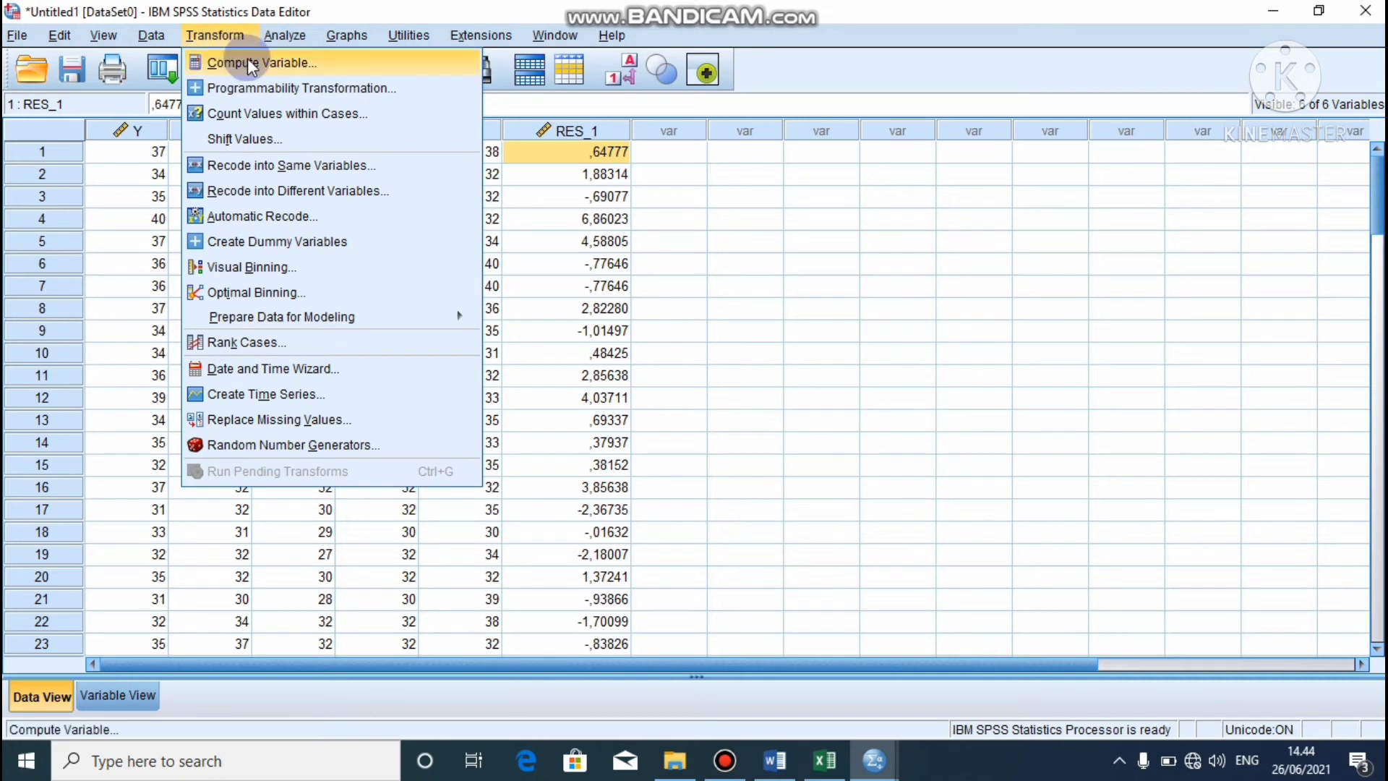
pyautogui.click(251, 64)
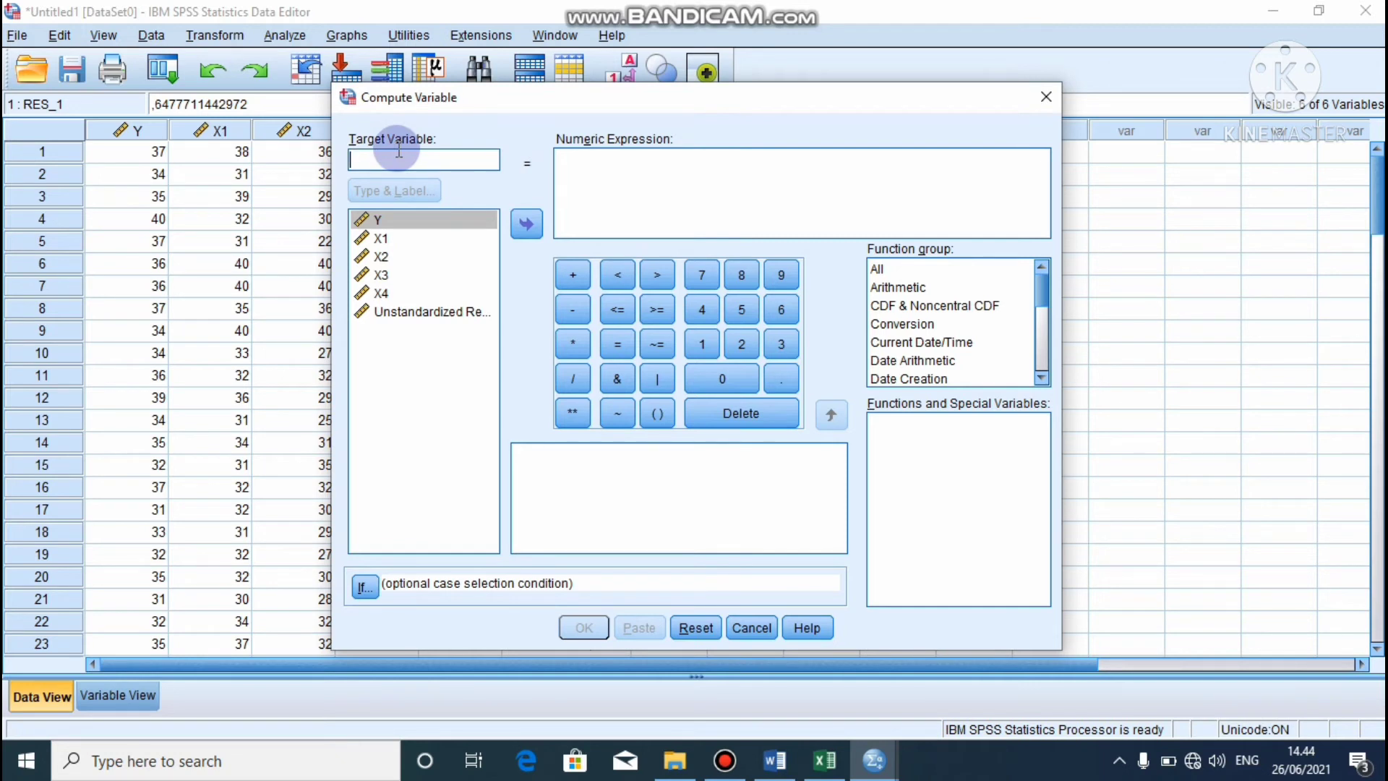
pyautogui.write('RES2')
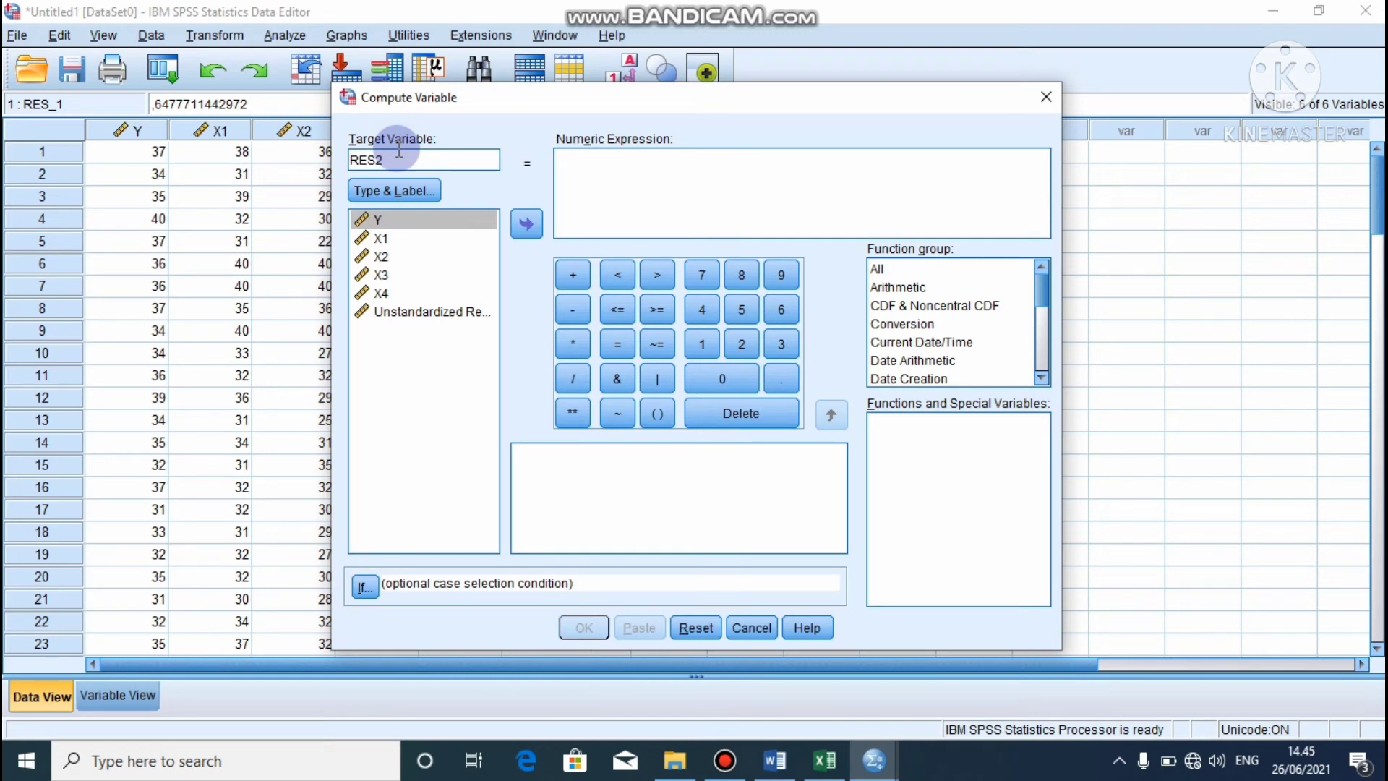
pyautogui.click(571, 162)
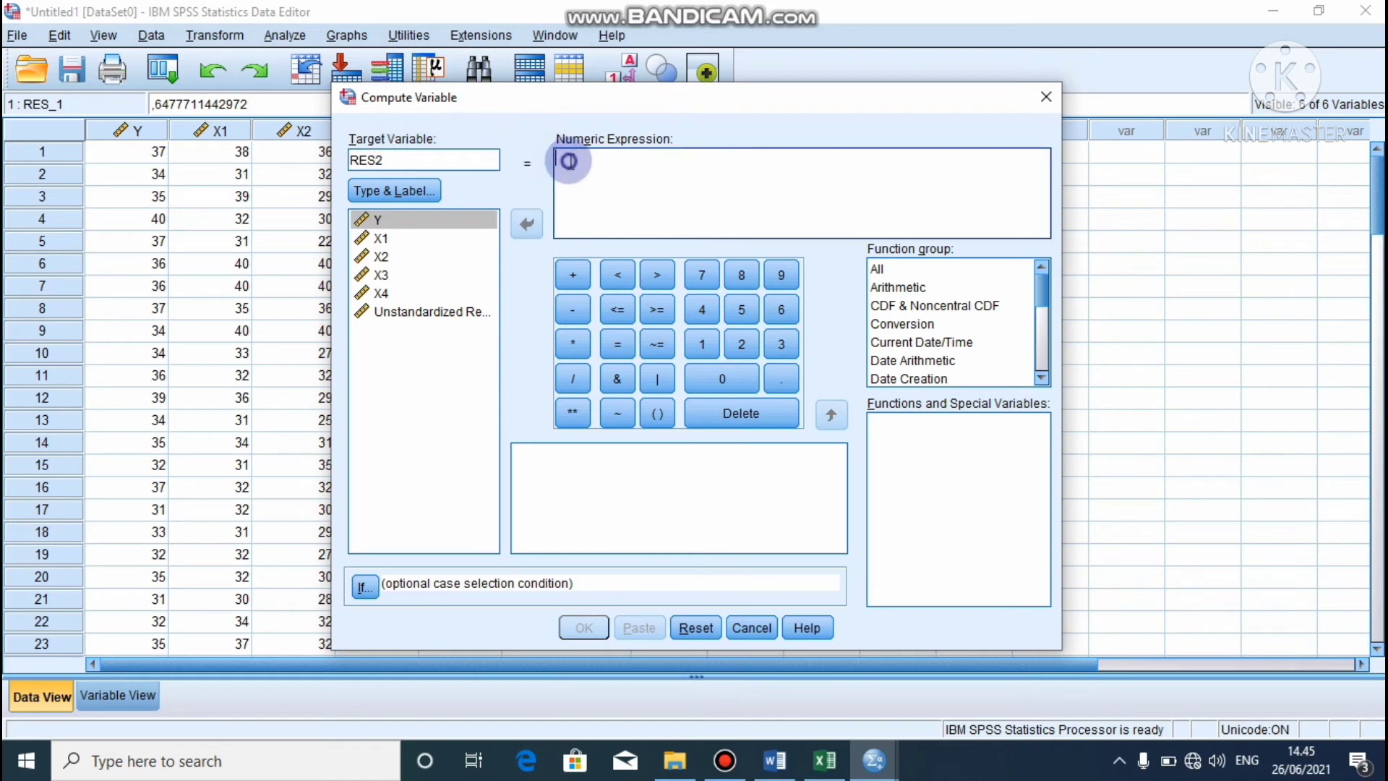
pyautogui.write('ABS')
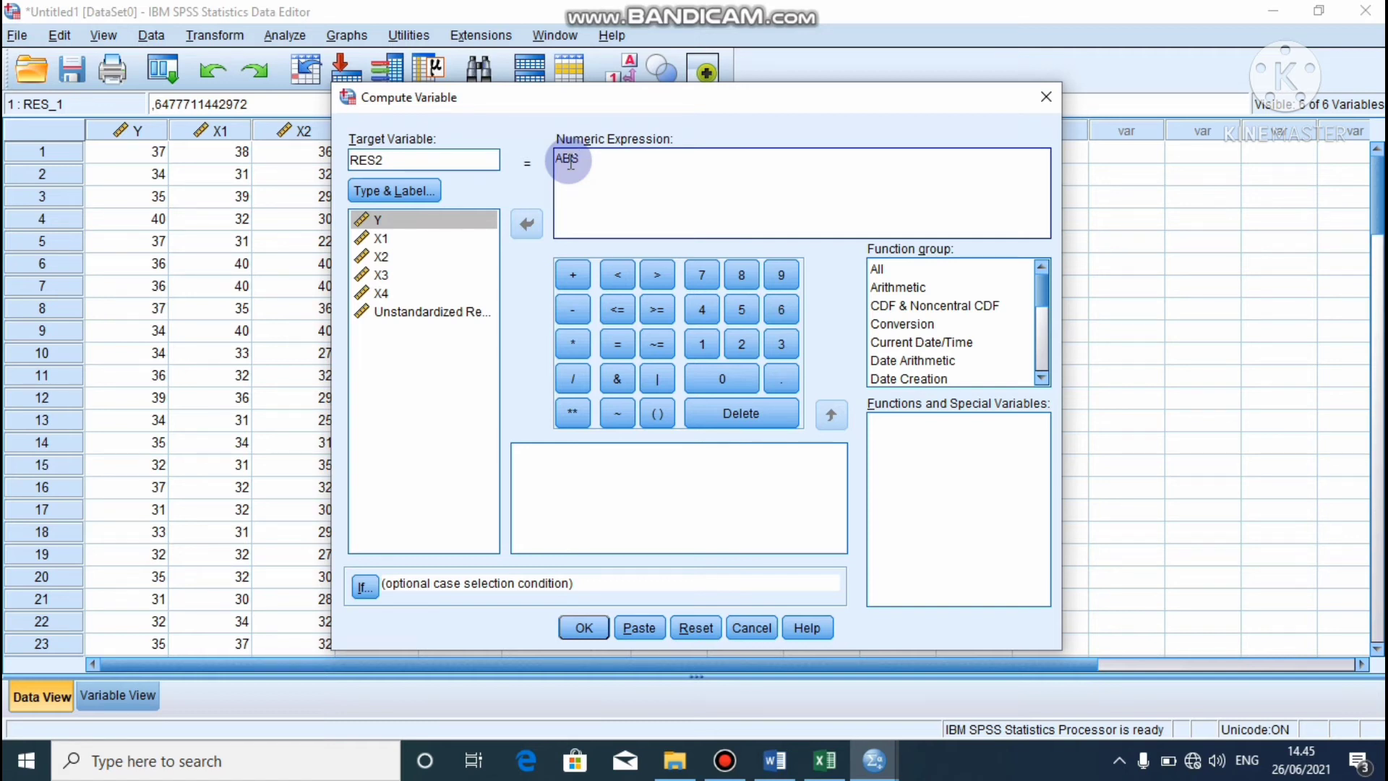
pyautogui.write('_RES_')
pyautogui.press('BackSpace')
pyautogui.write('(RES_1)')
pyautogui.click(583, 629)
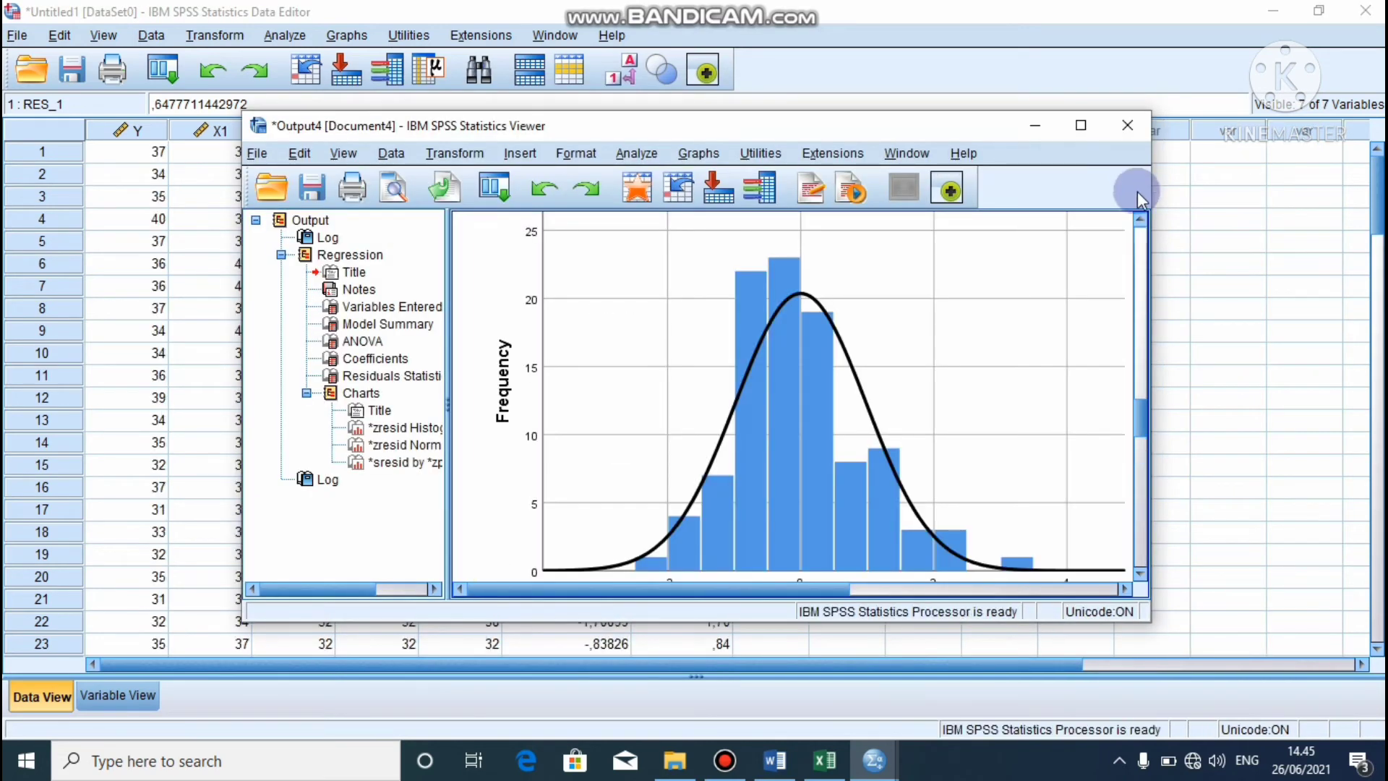
pyautogui.click(1037, 129)
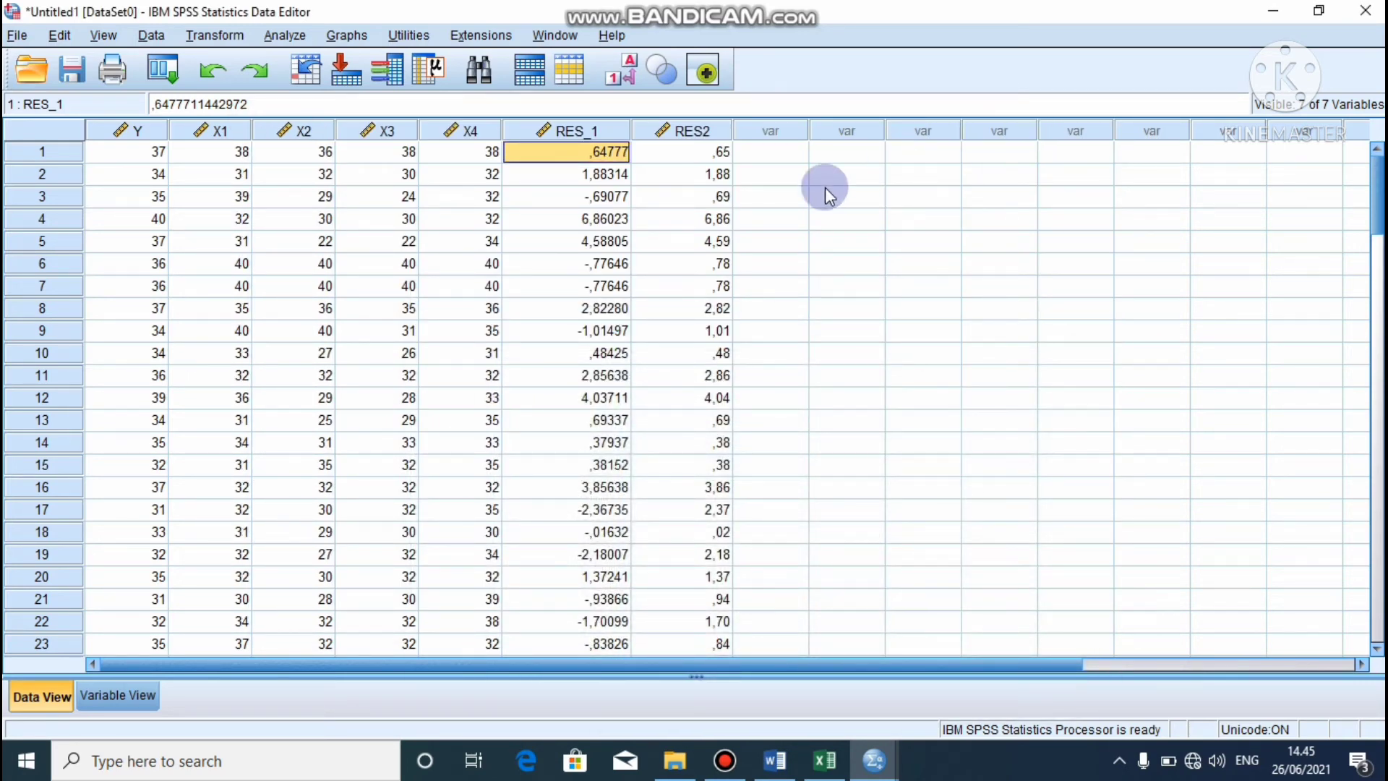
pyautogui.click(713, 155)
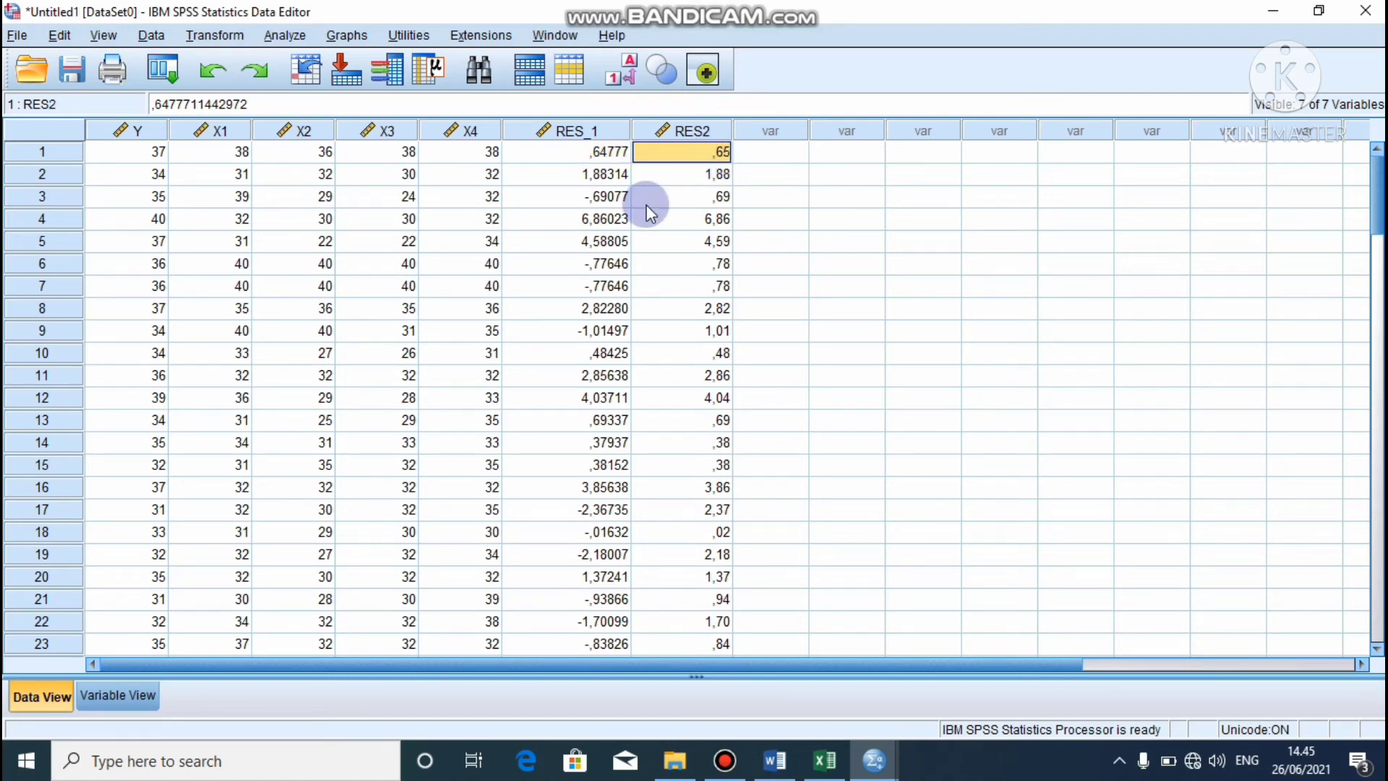
# Run a linear regression with RES2 as the dependent variable in place of Y, keeping X1 to X4 as independents
pyautogui.click(284, 37)
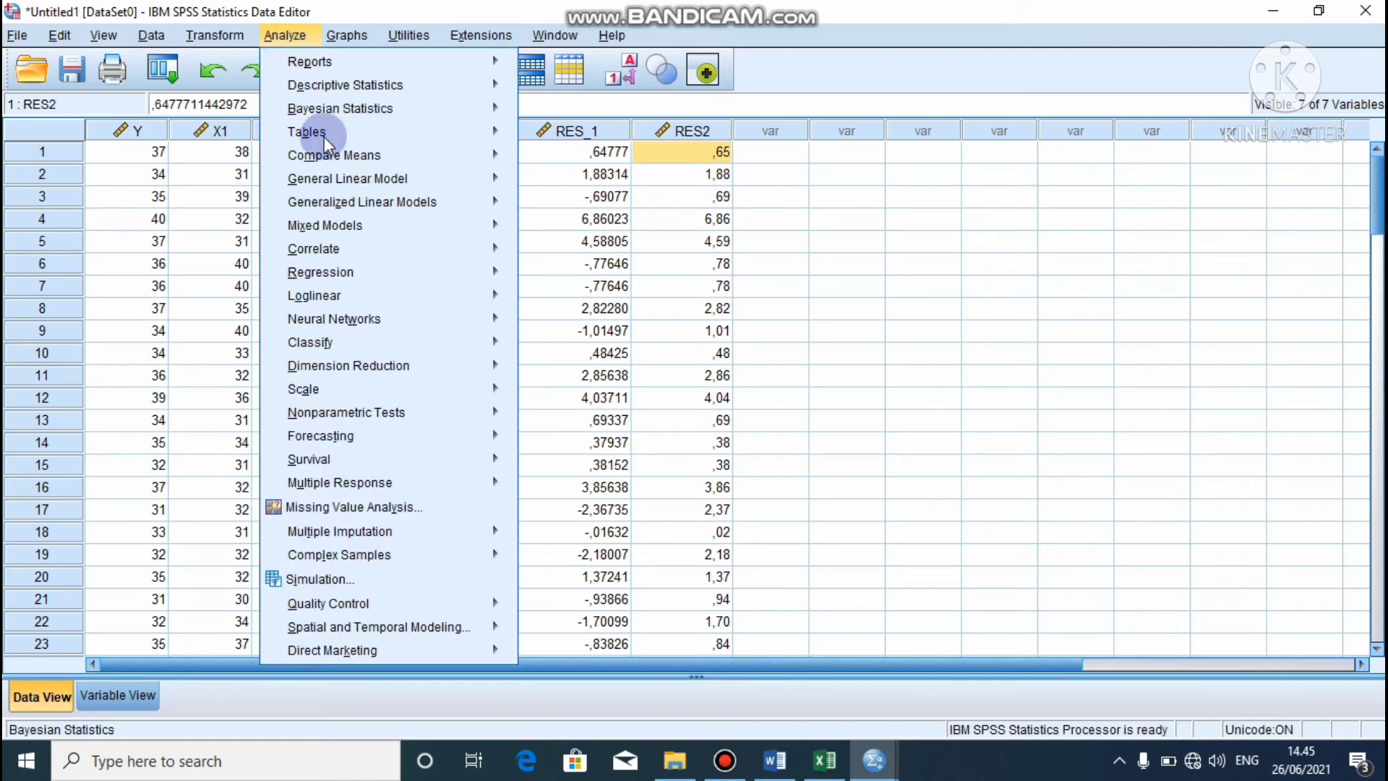
pyautogui.moveTo(364, 276)
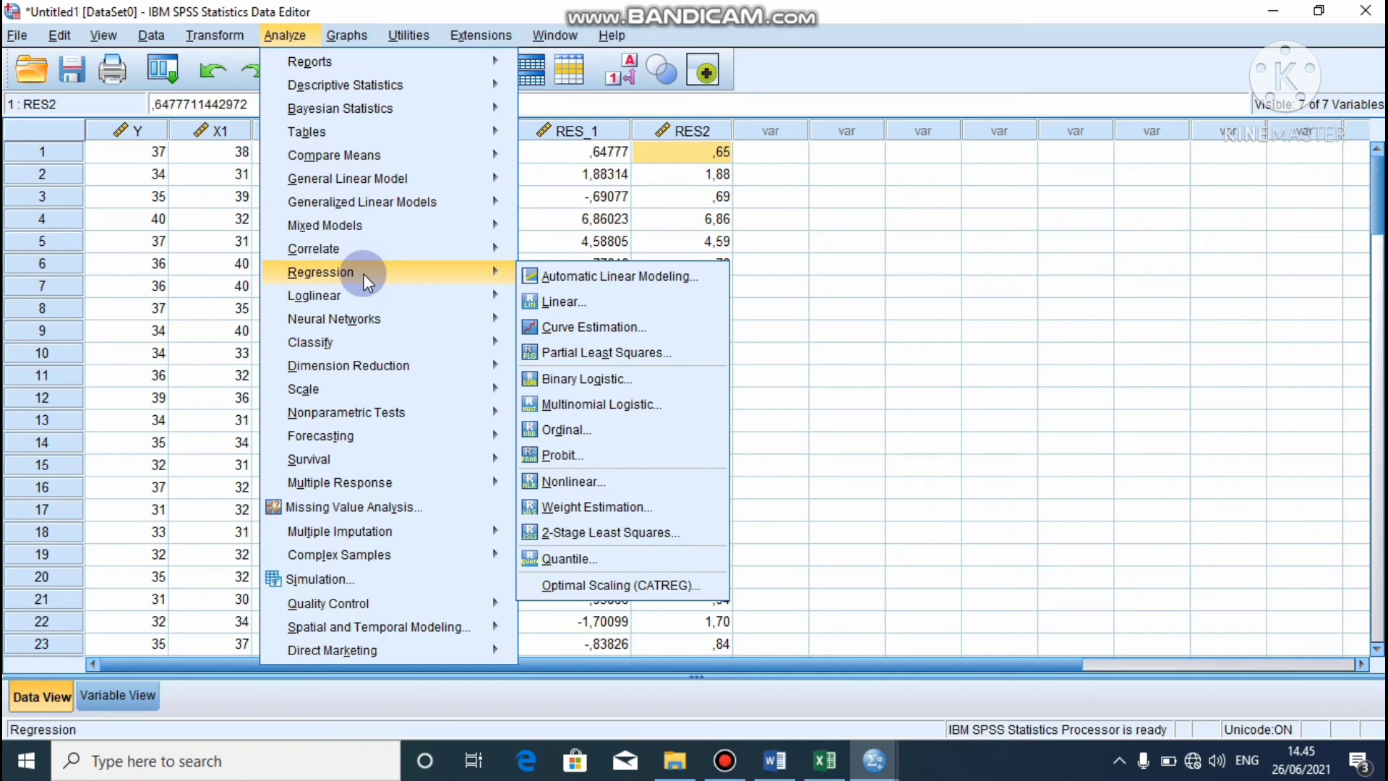
pyautogui.moveTo(376, 249)
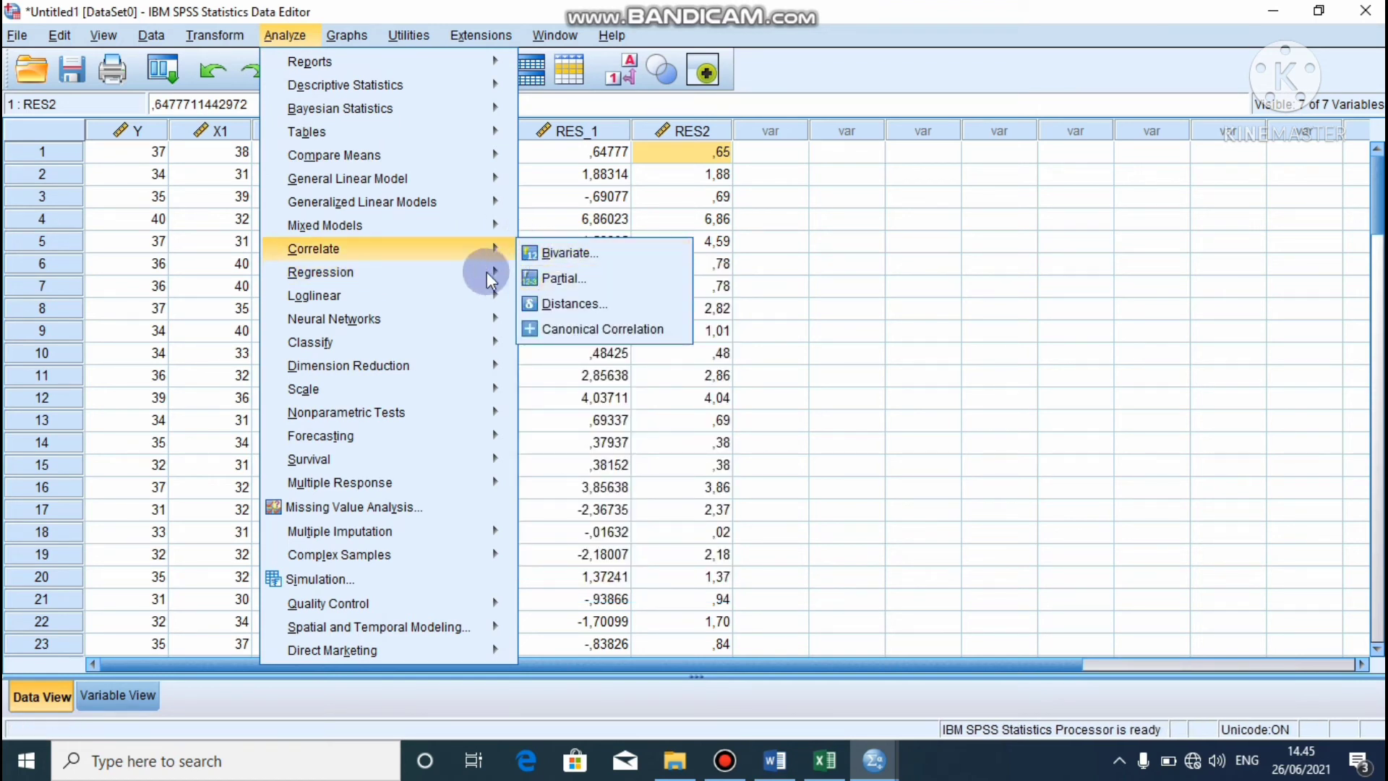
pyautogui.moveTo(477, 269)
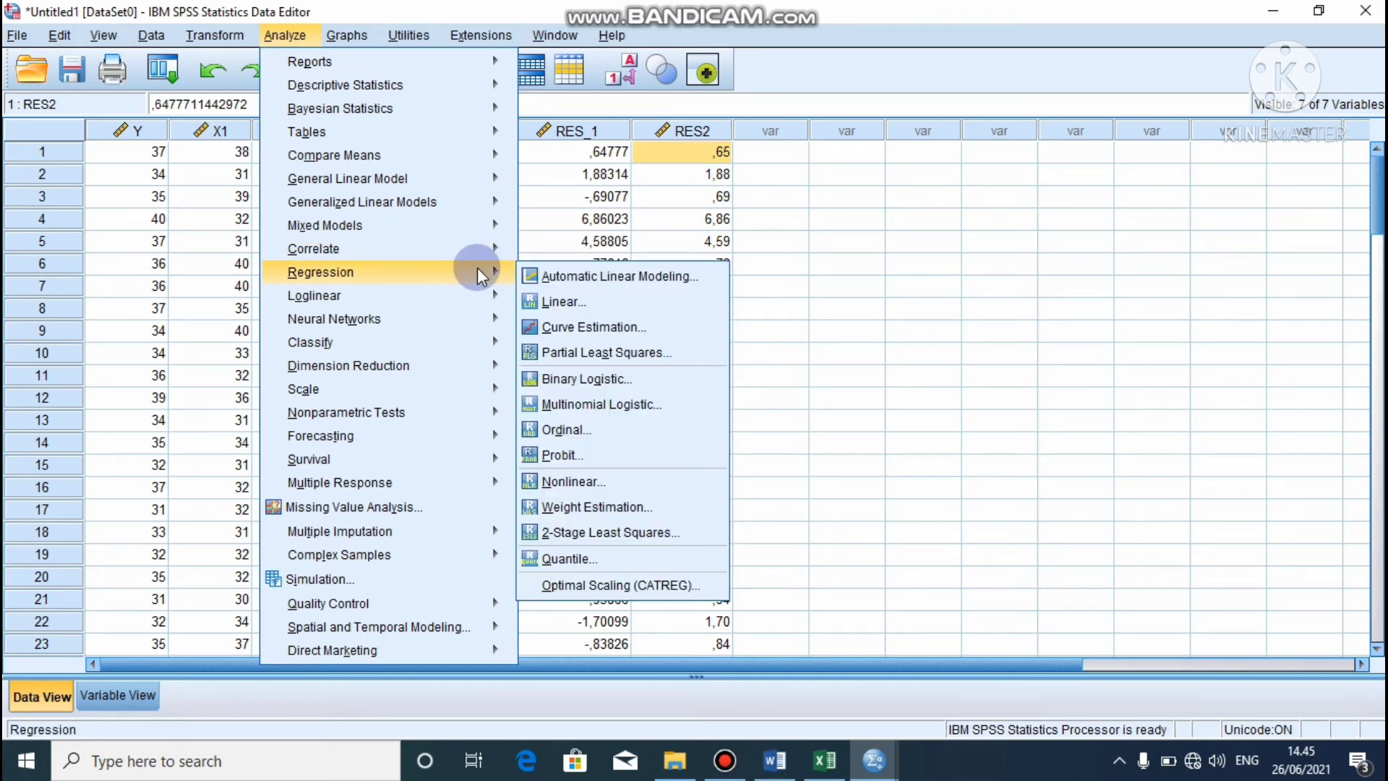
pyautogui.click(580, 301)
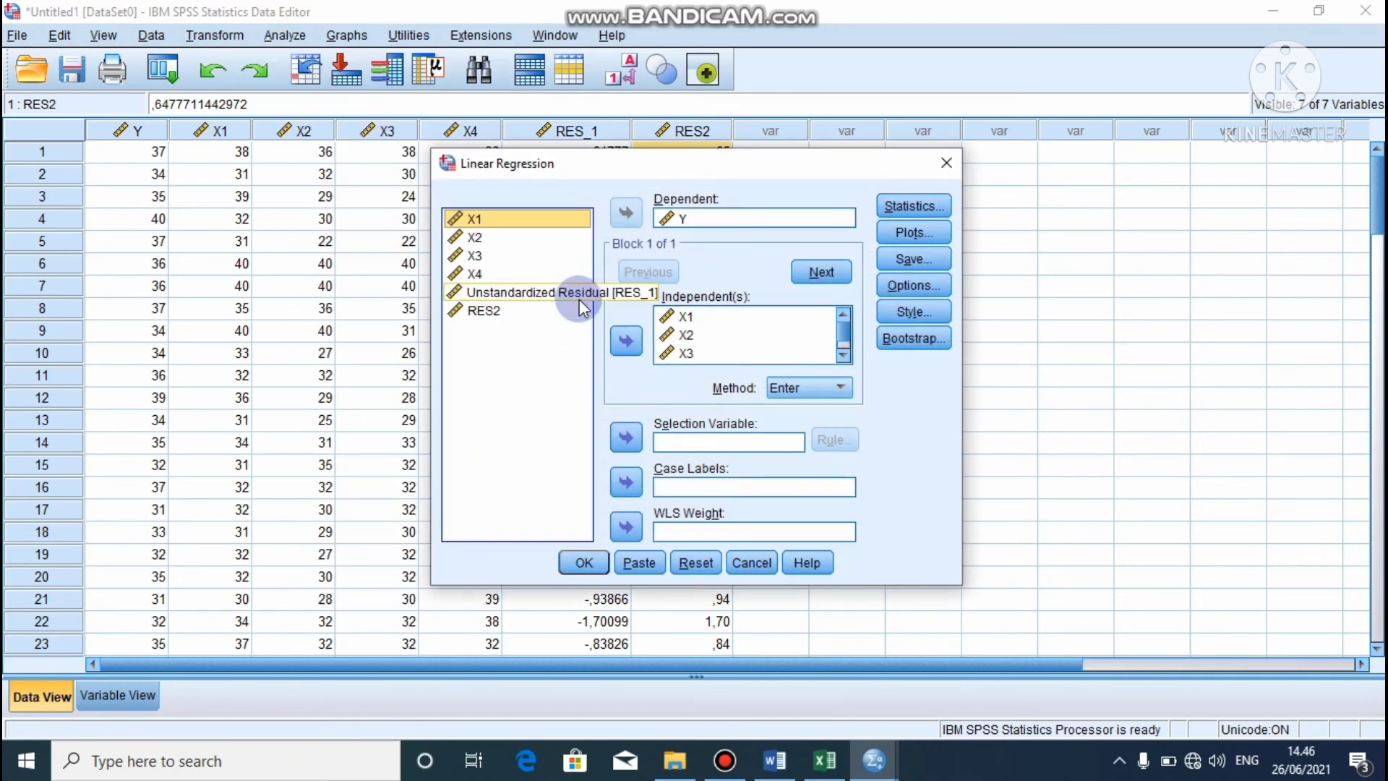
pyautogui.click(839, 219)
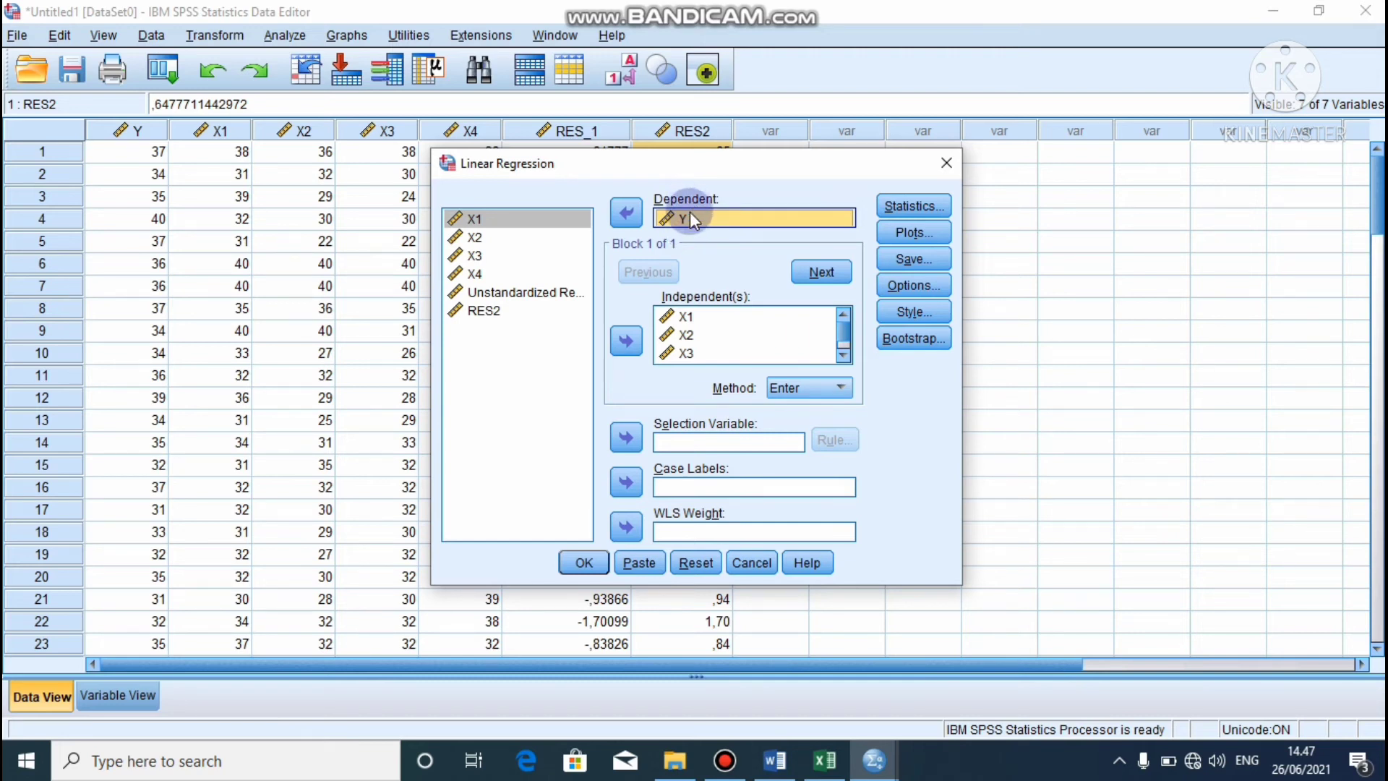
pyautogui.click(627, 217)
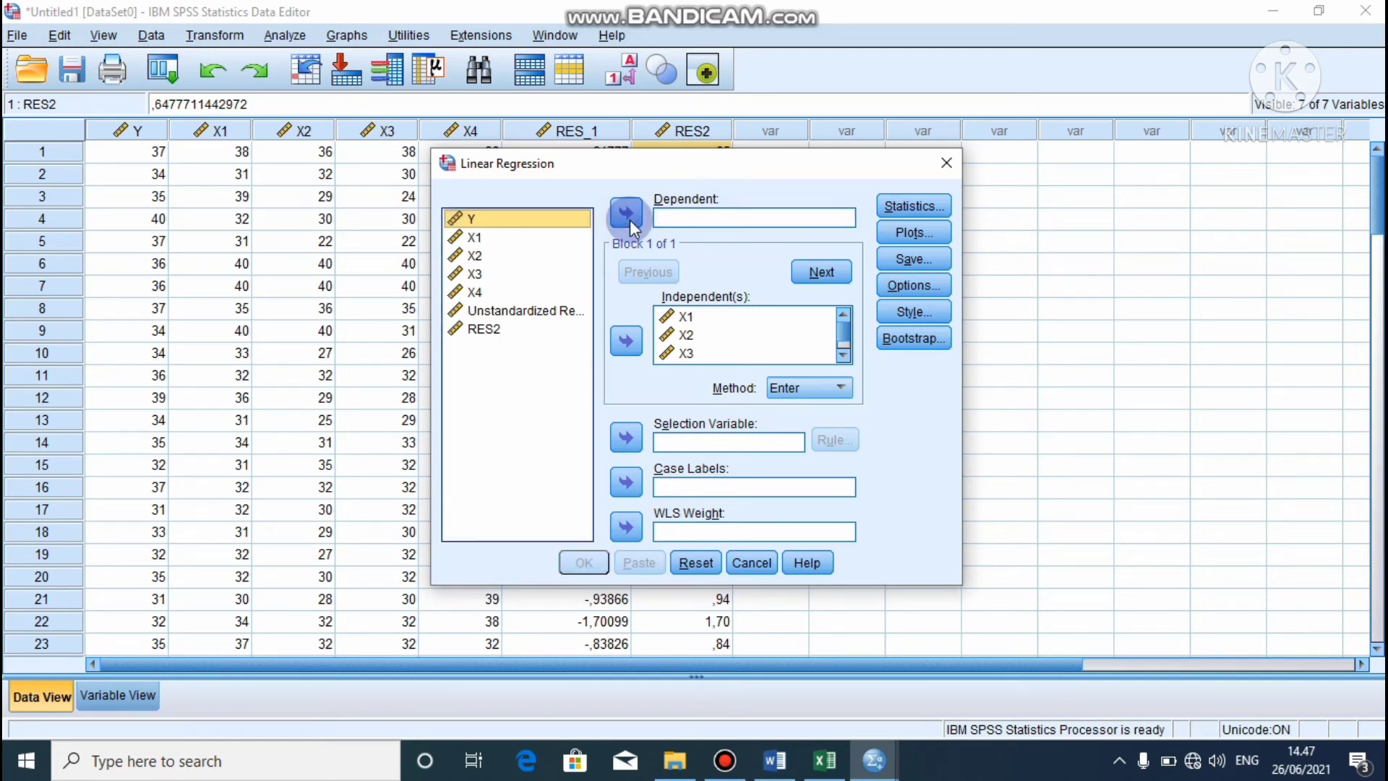
pyautogui.click(549, 317)
pyautogui.click(513, 327)
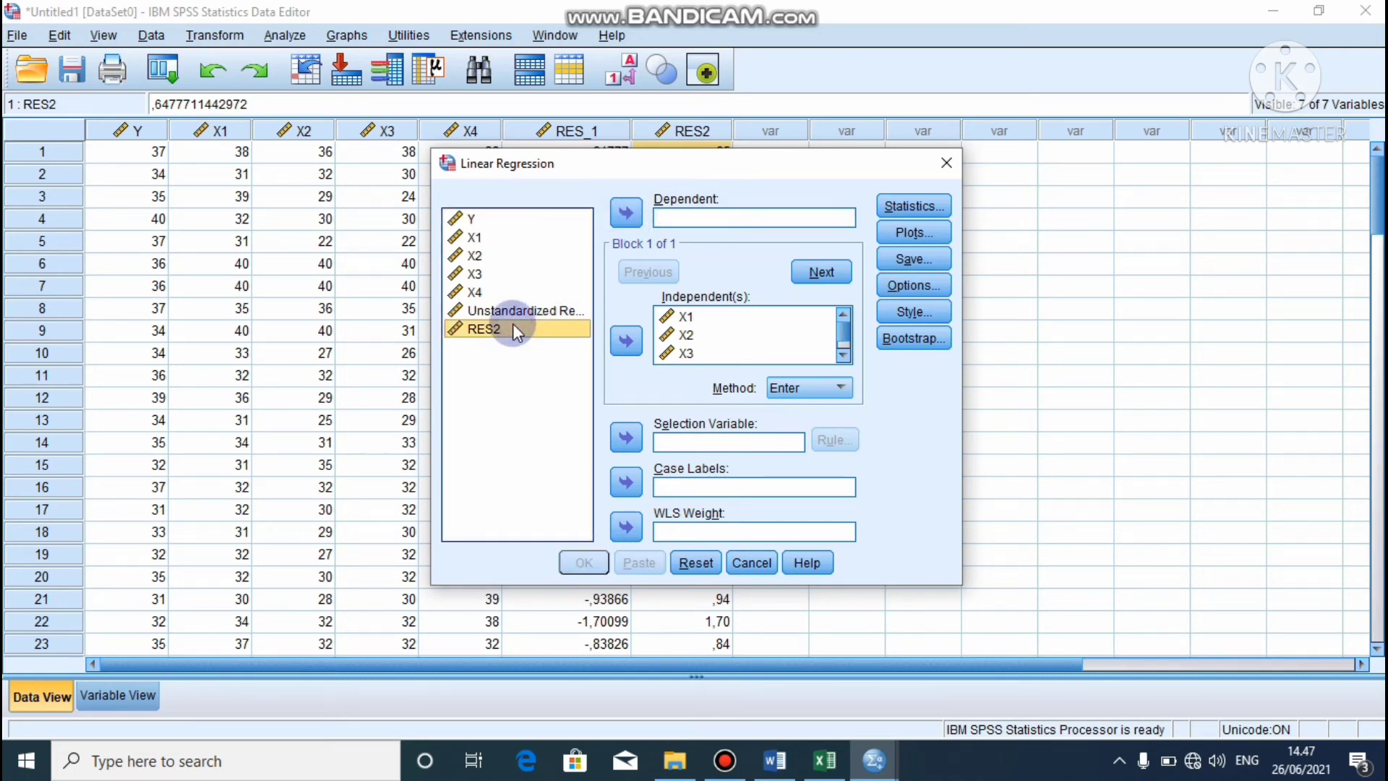
pyautogui.click(624, 216)
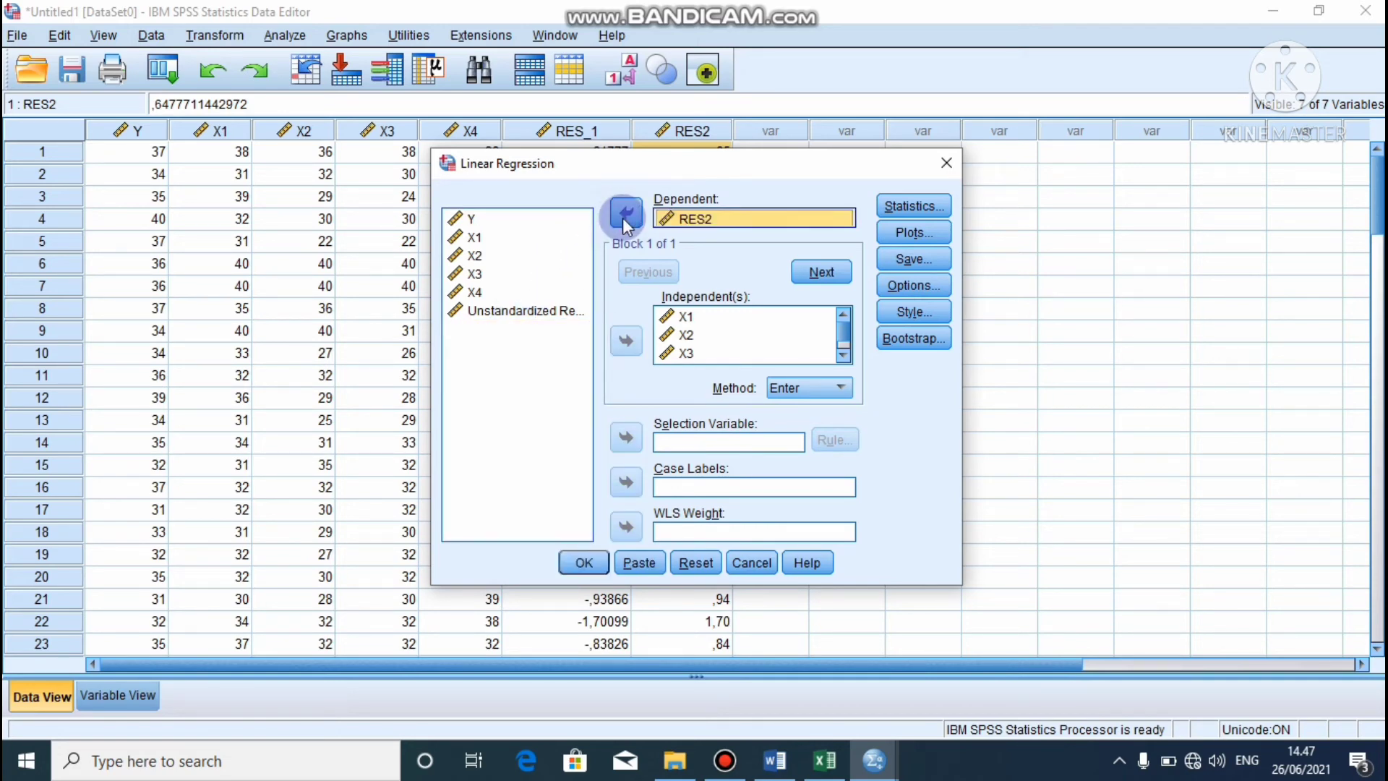
pyautogui.click(581, 572)
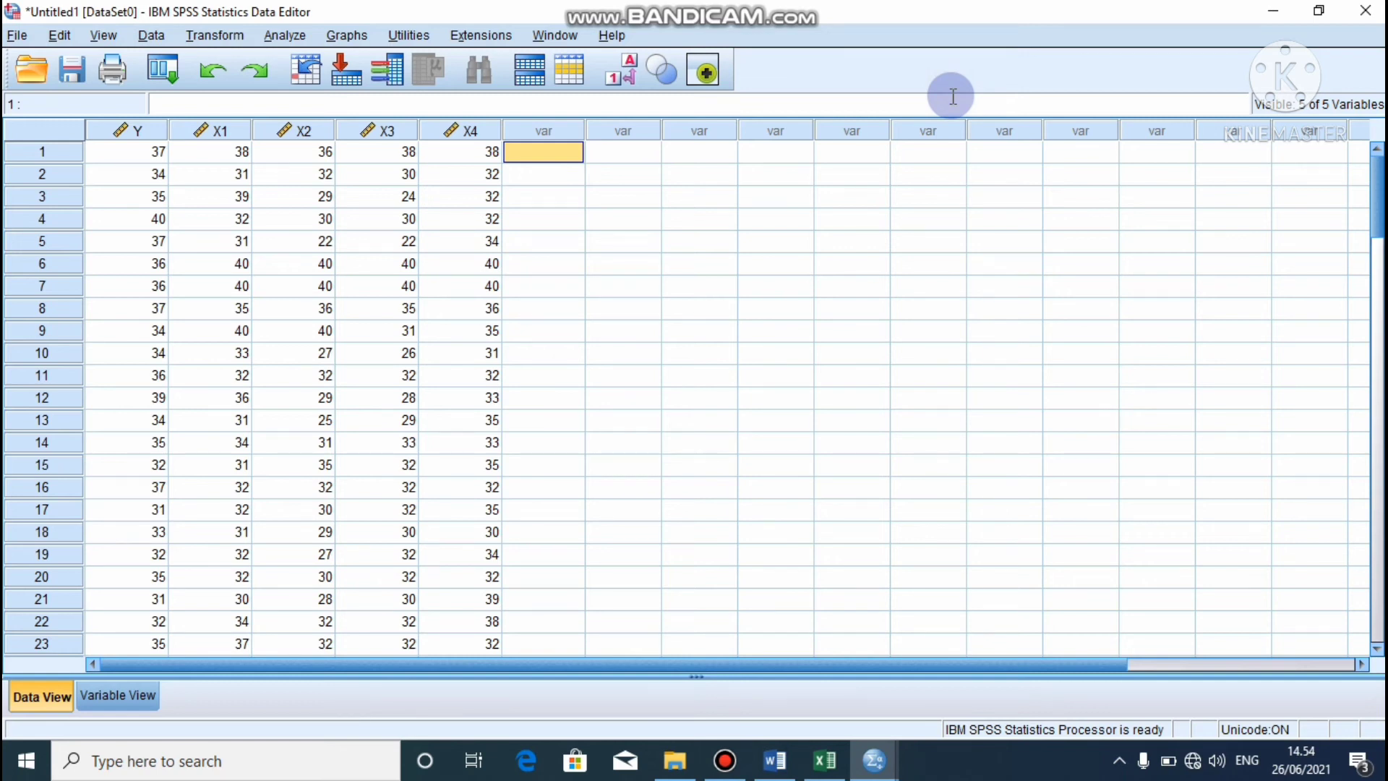
# Run the linear regression of Y on X1 to X4, keeping the *SRESID against *ZPRED scatterplot, histogram and normal probability plot
pyautogui.click(282, 35)
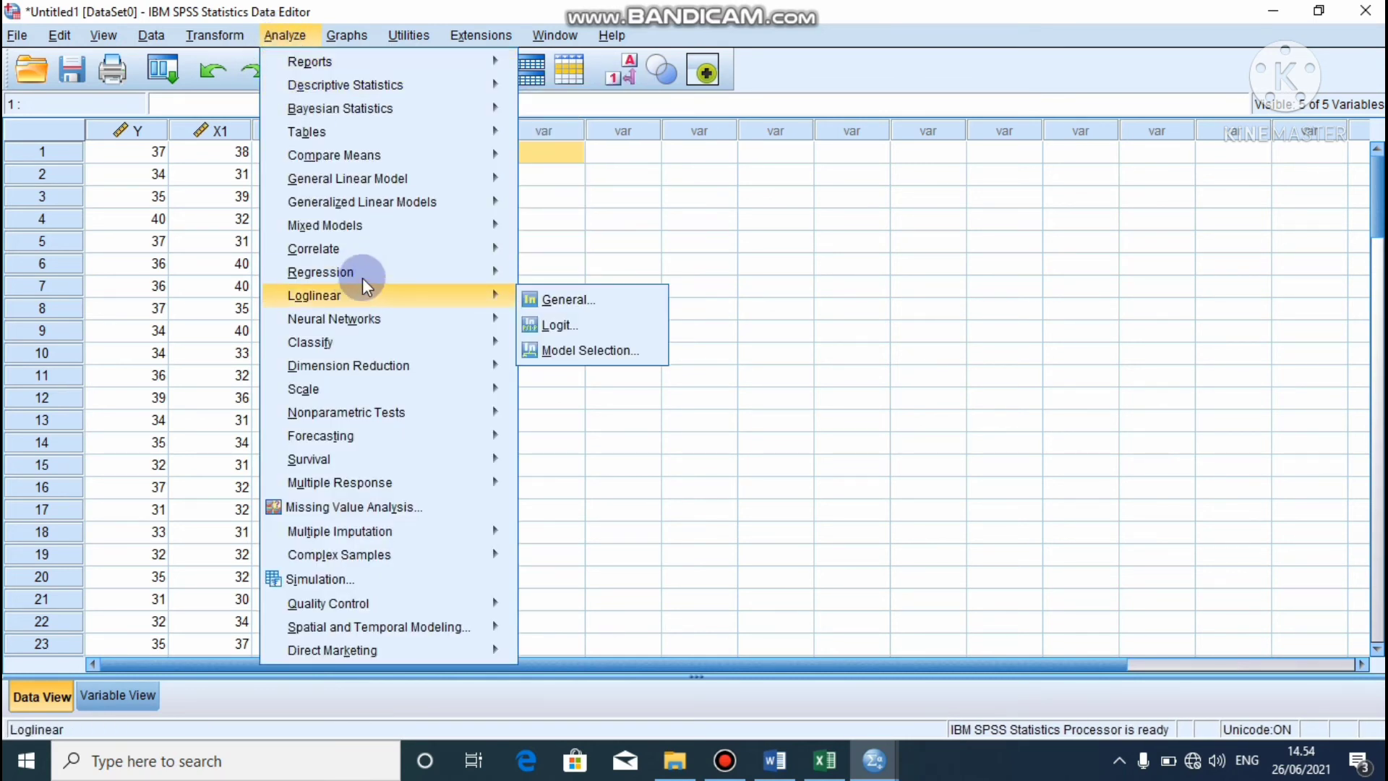
pyautogui.moveTo(371, 267)
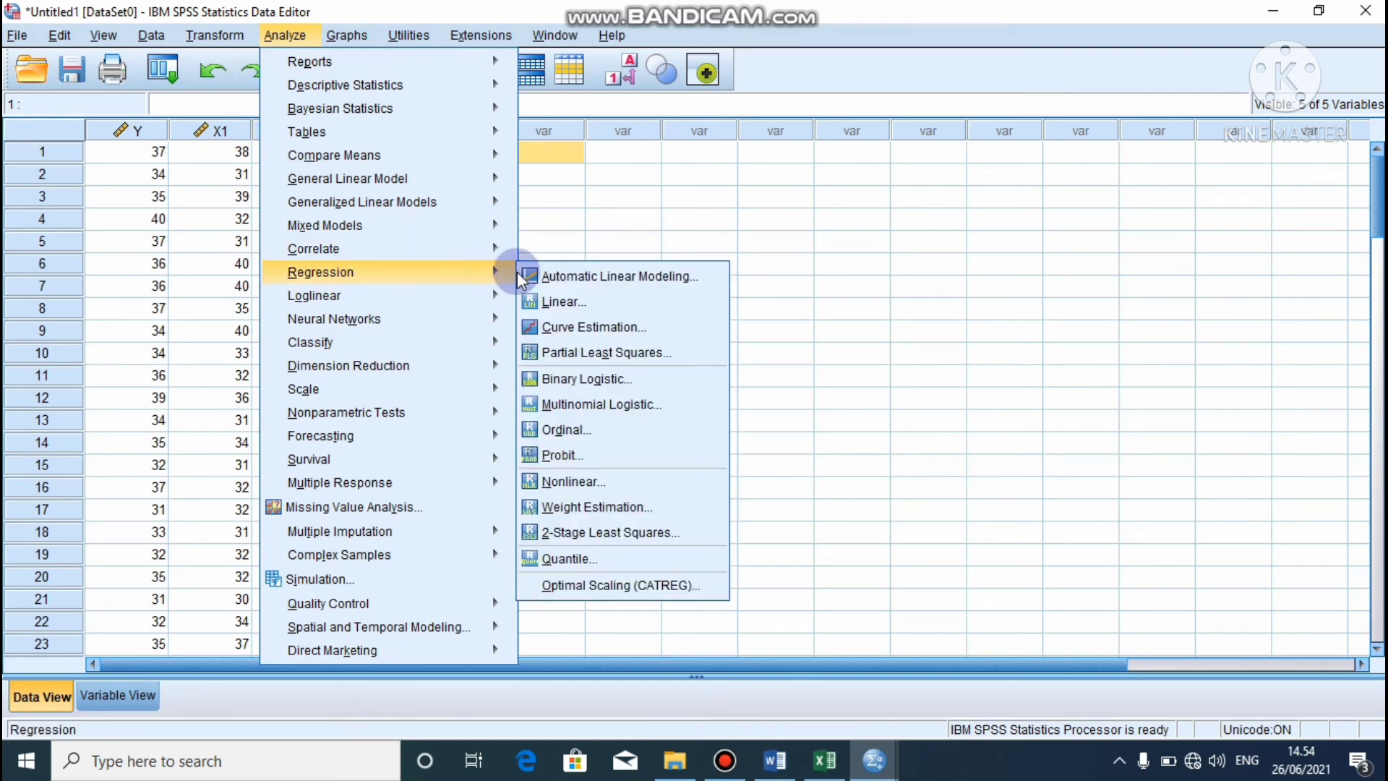
pyautogui.click(562, 301)
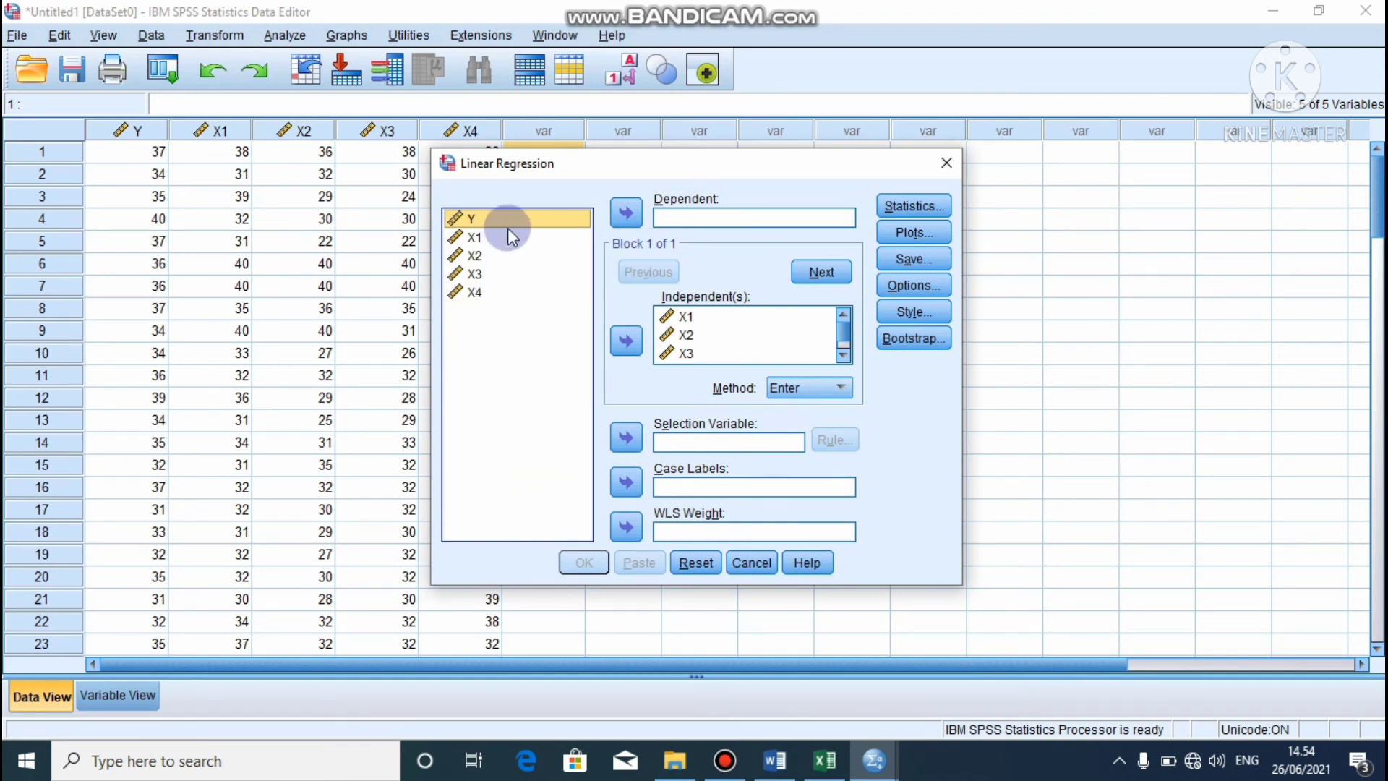
pyautogui.click(626, 212)
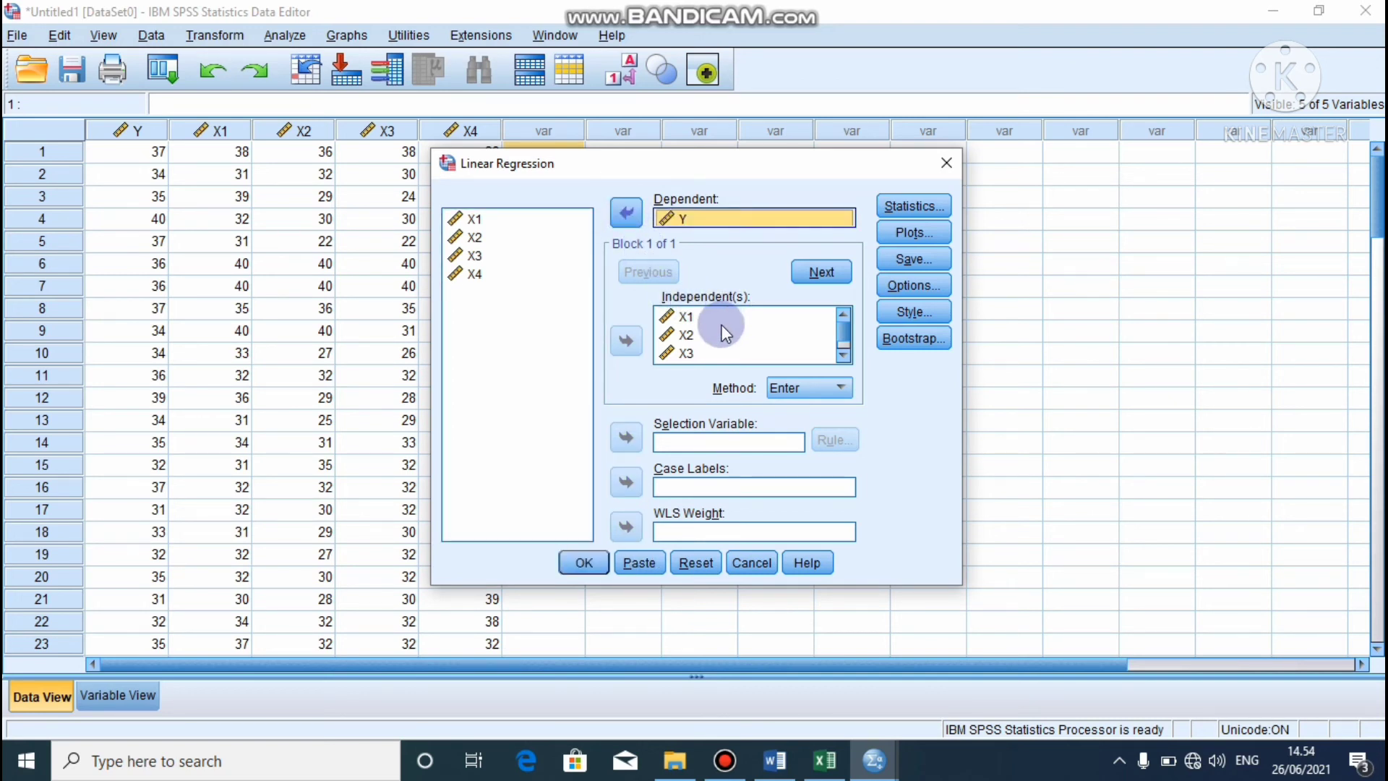
pyautogui.moveTo(841, 335); pyautogui.dragTo(842, 332)
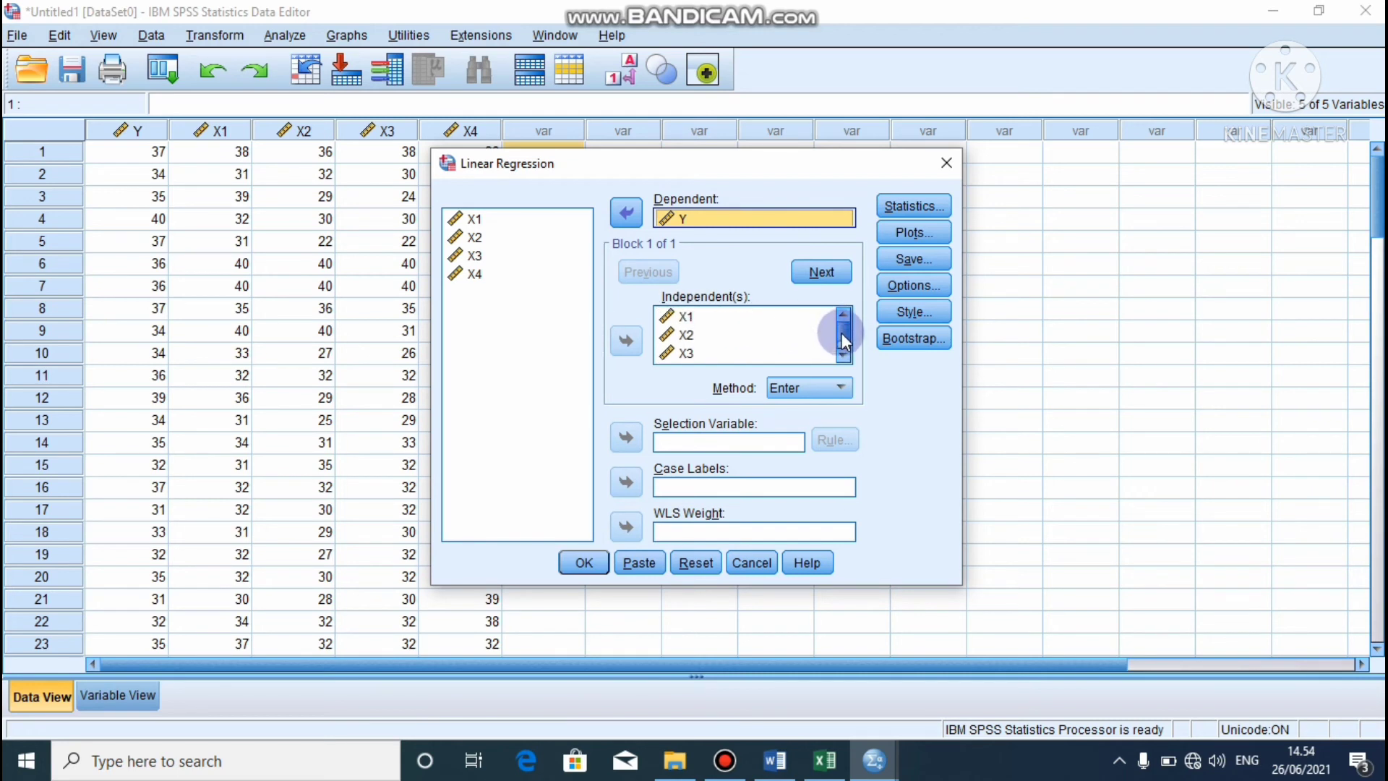
pyautogui.click(928, 230)
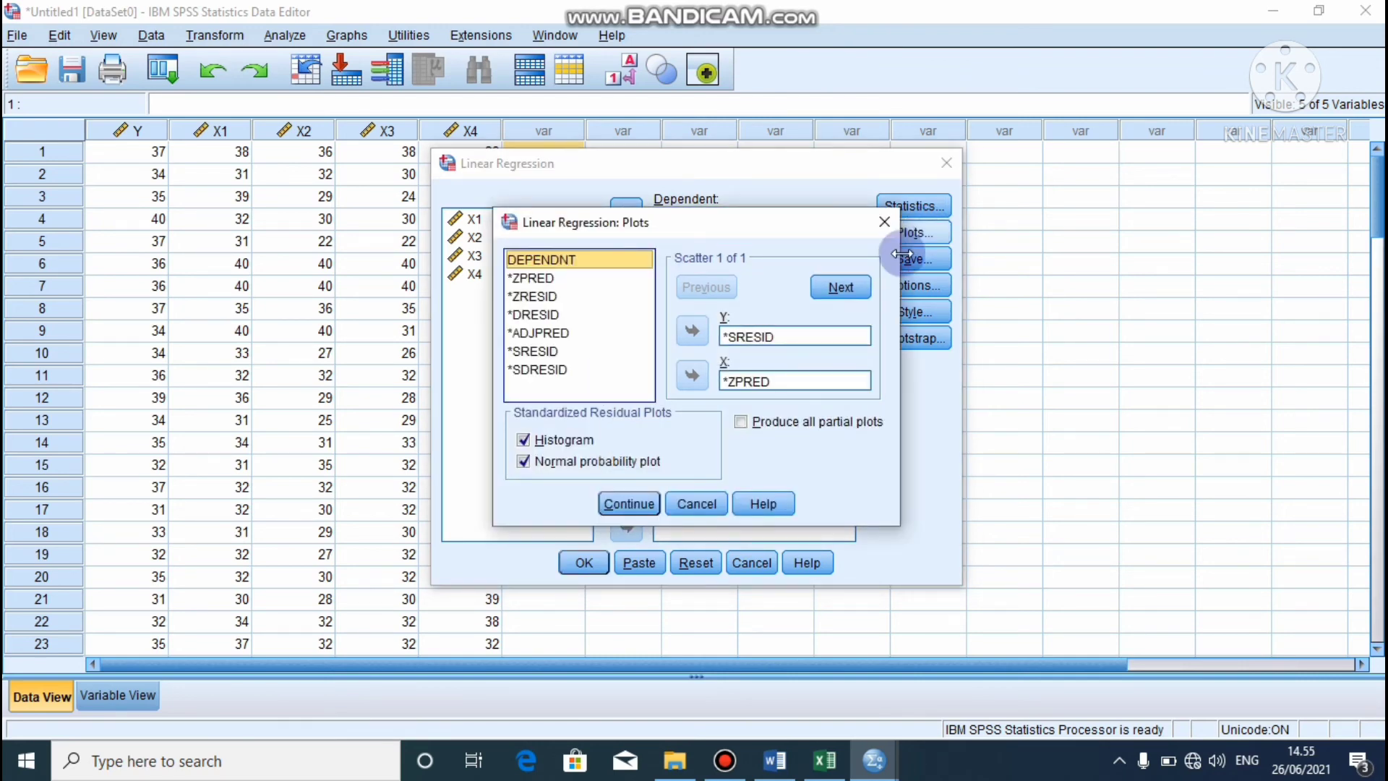
pyautogui.click(630, 504)
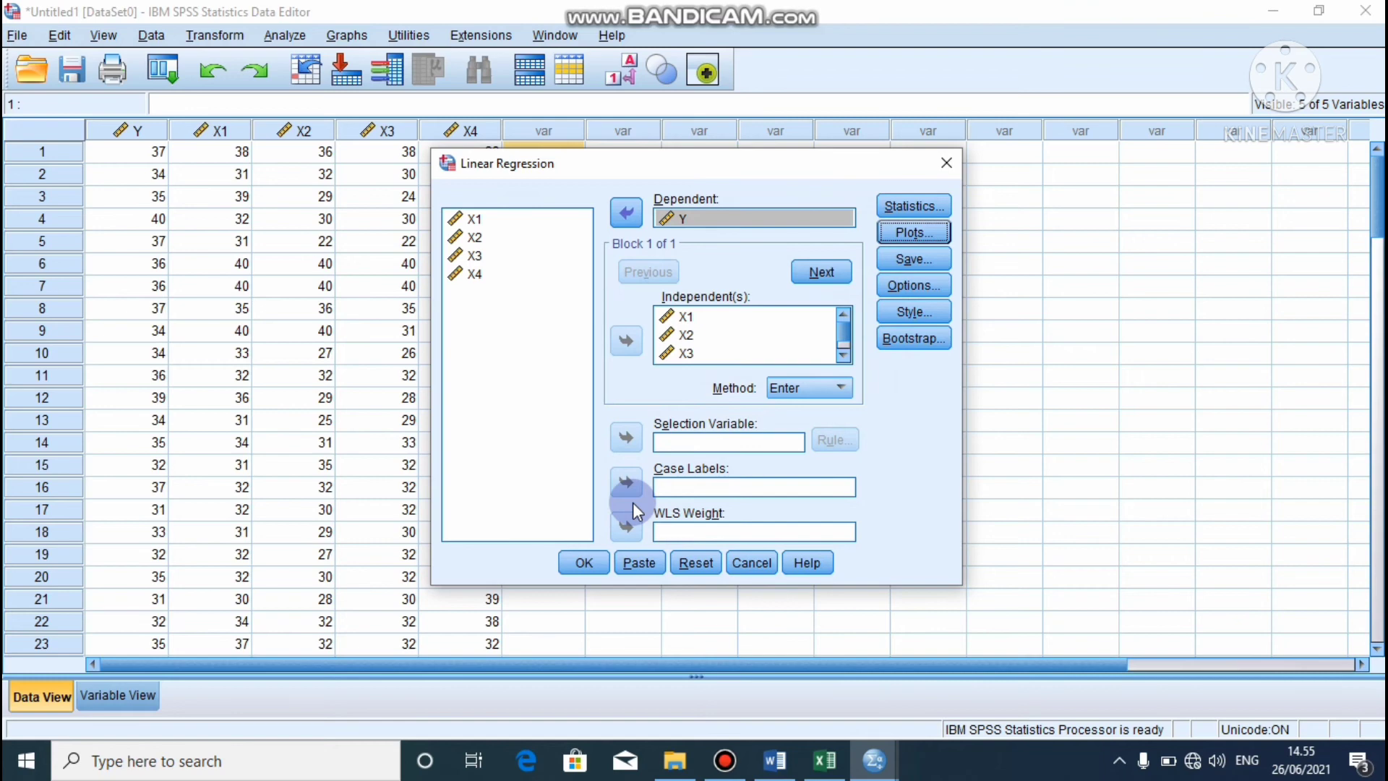
pyautogui.click(584, 563)
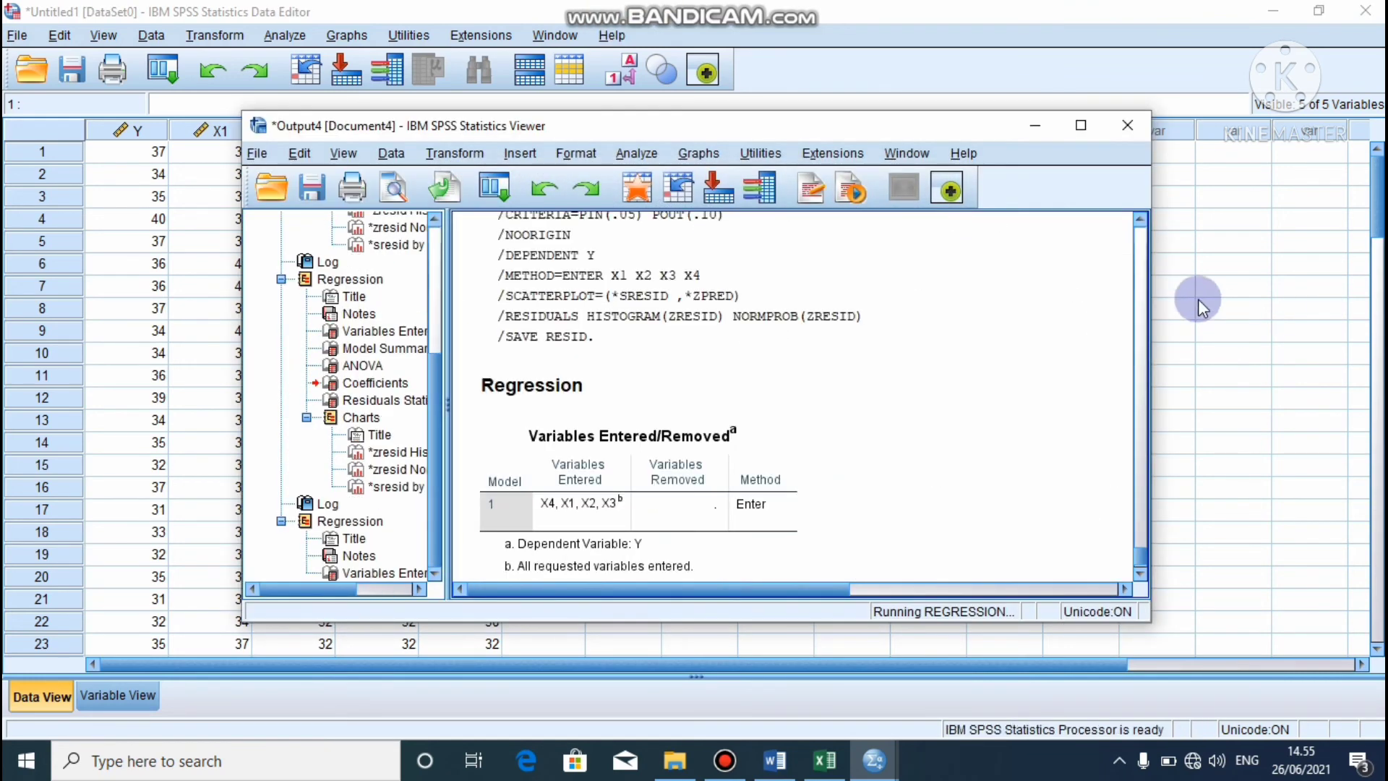
# Enlarge the output window and examine the scatterplot of studentized residuals against standardized predicted values
pyautogui.click(1084, 128)
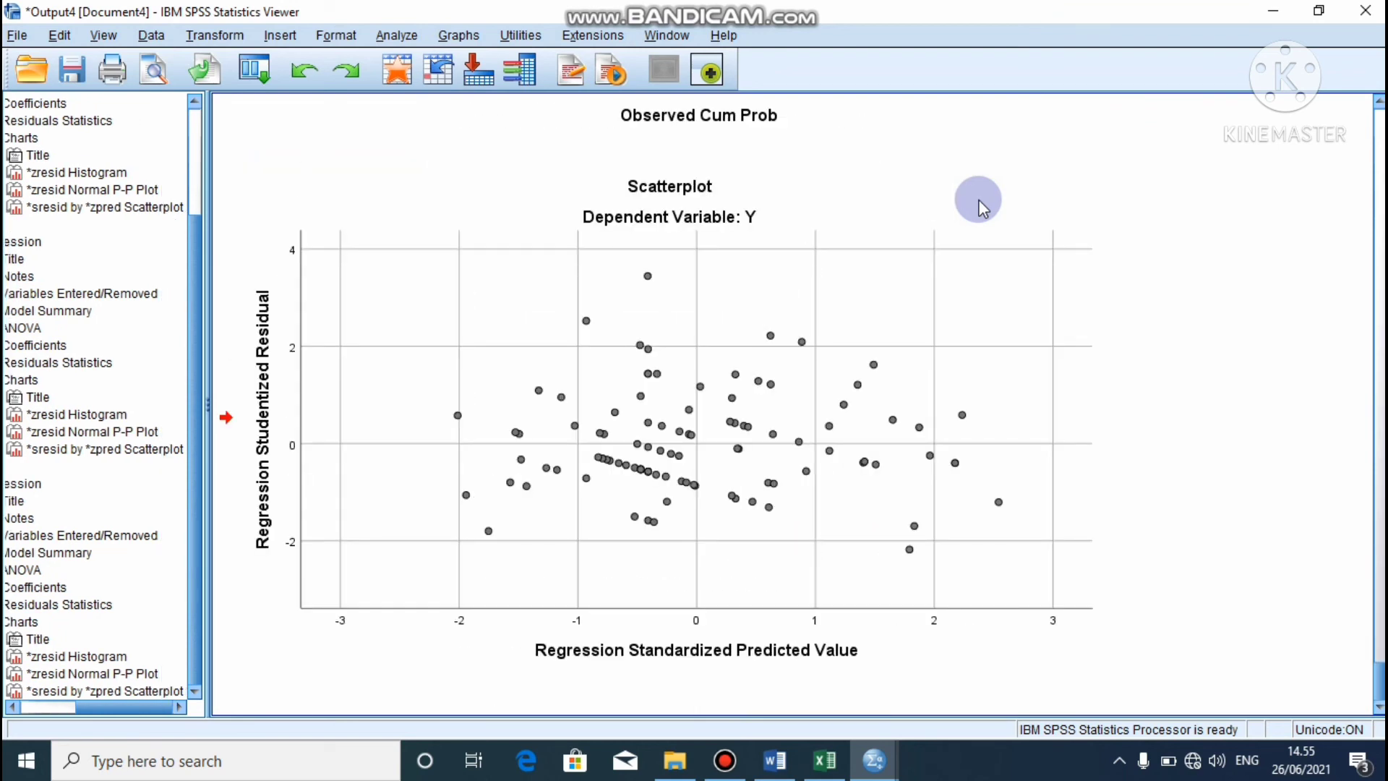
pyautogui.click(1041, 139)
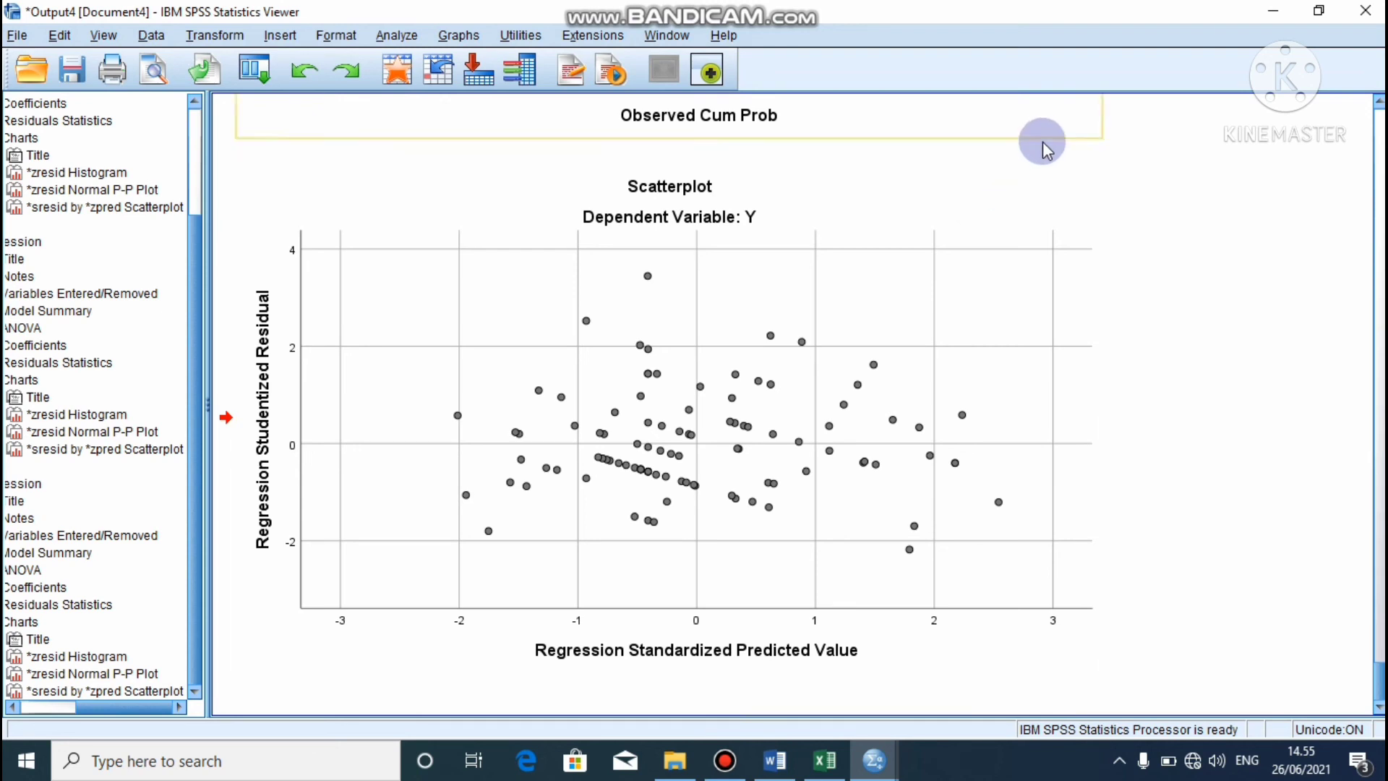
pyautogui.click(922, 253)
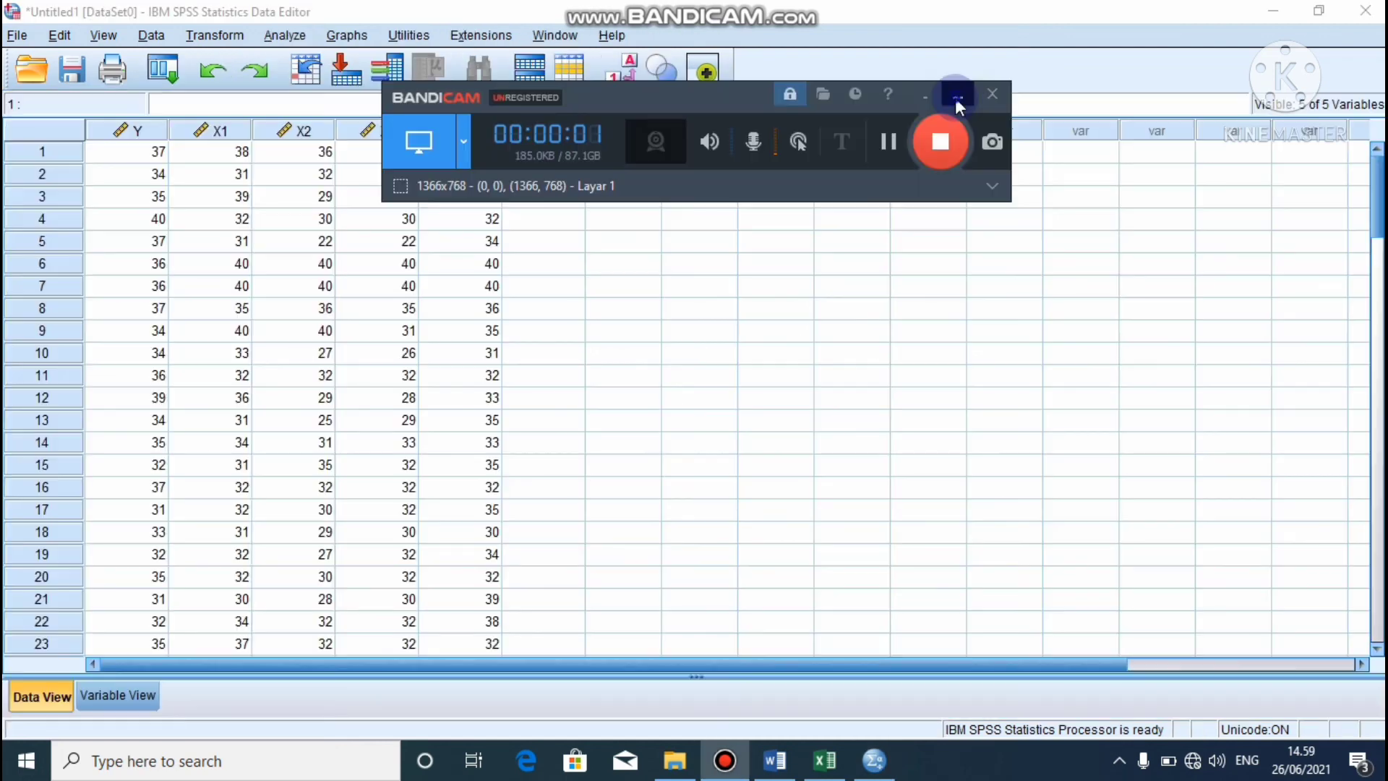
pyautogui.click(956, 97)
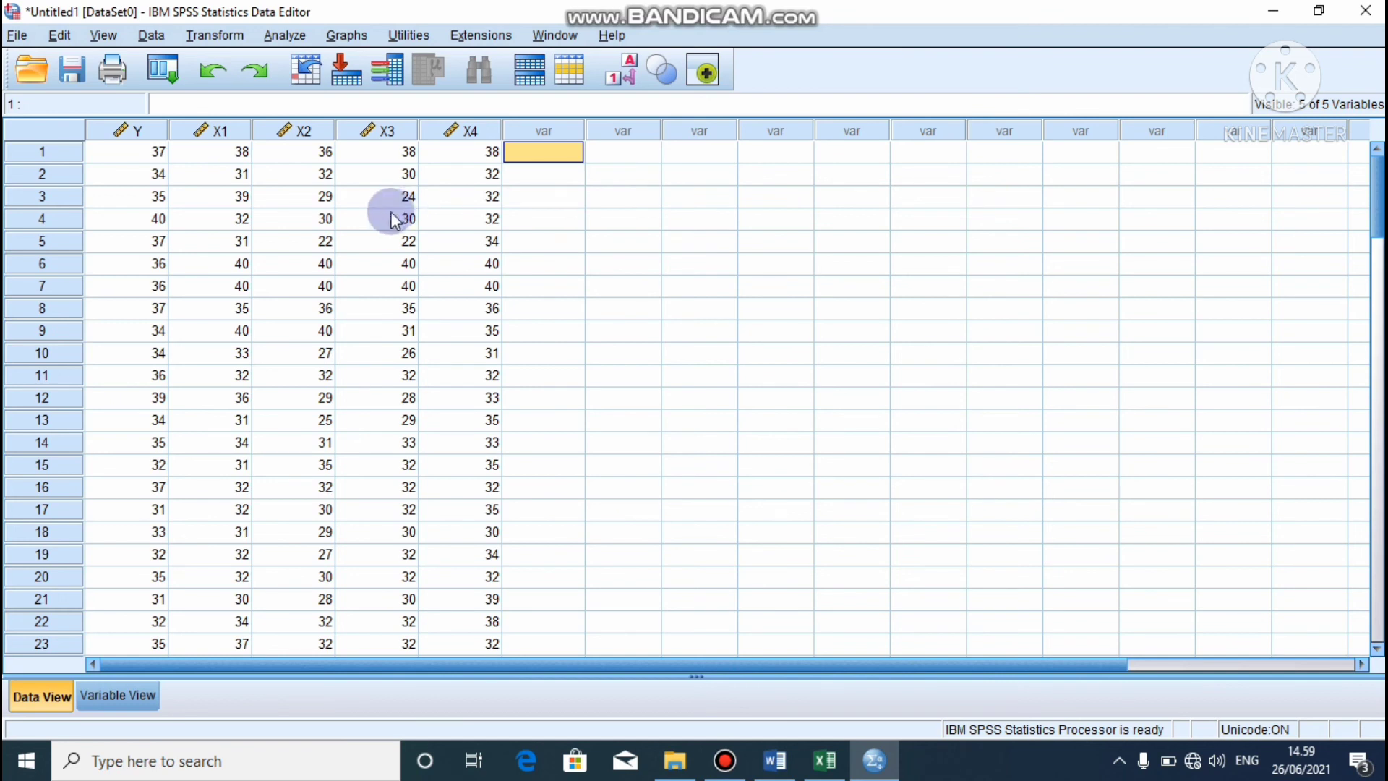
# Rerun the linear regression of Y on X1 to X4 with descriptives and collinearity diagnostics enabled, and model fit and estimates disabled
pyautogui.click(282, 36)
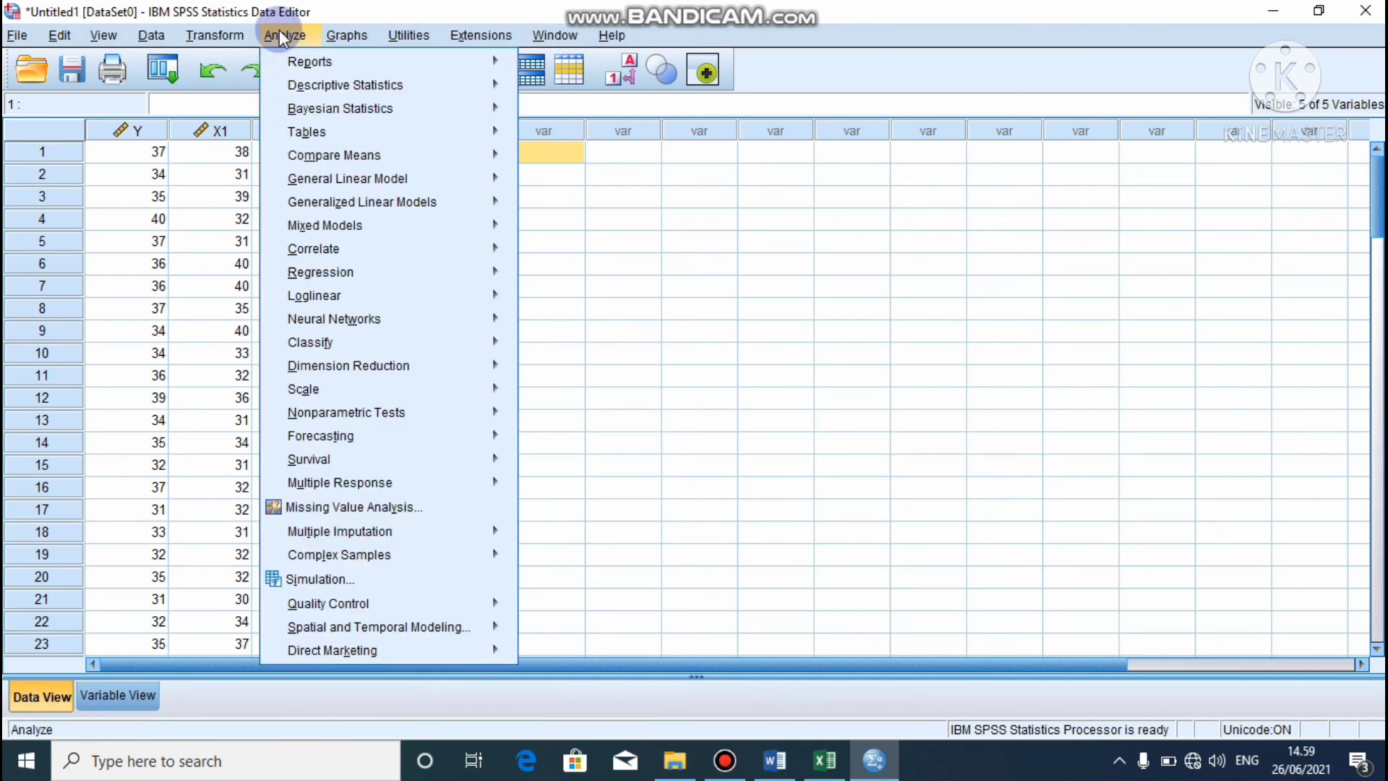
pyautogui.moveTo(346, 272)
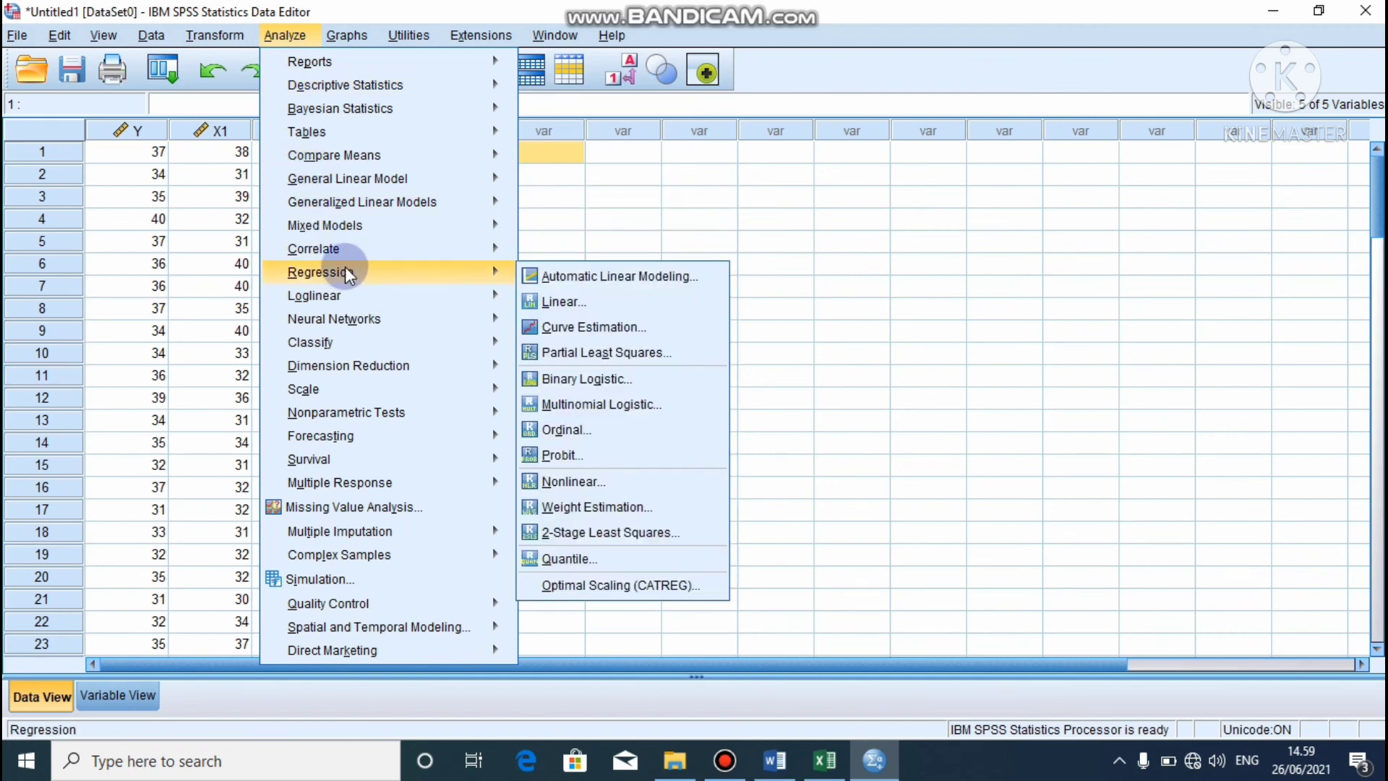
pyautogui.click(557, 310)
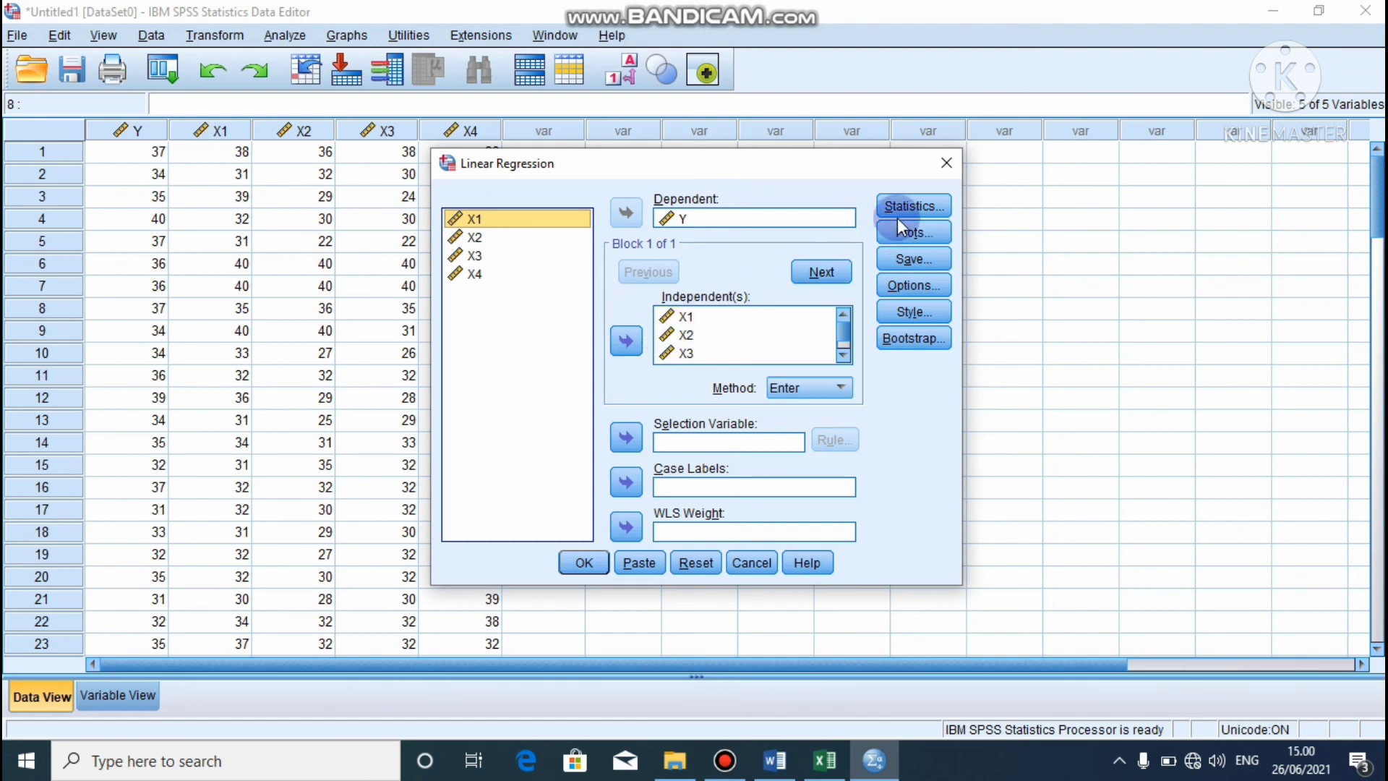
pyautogui.click(911, 204)
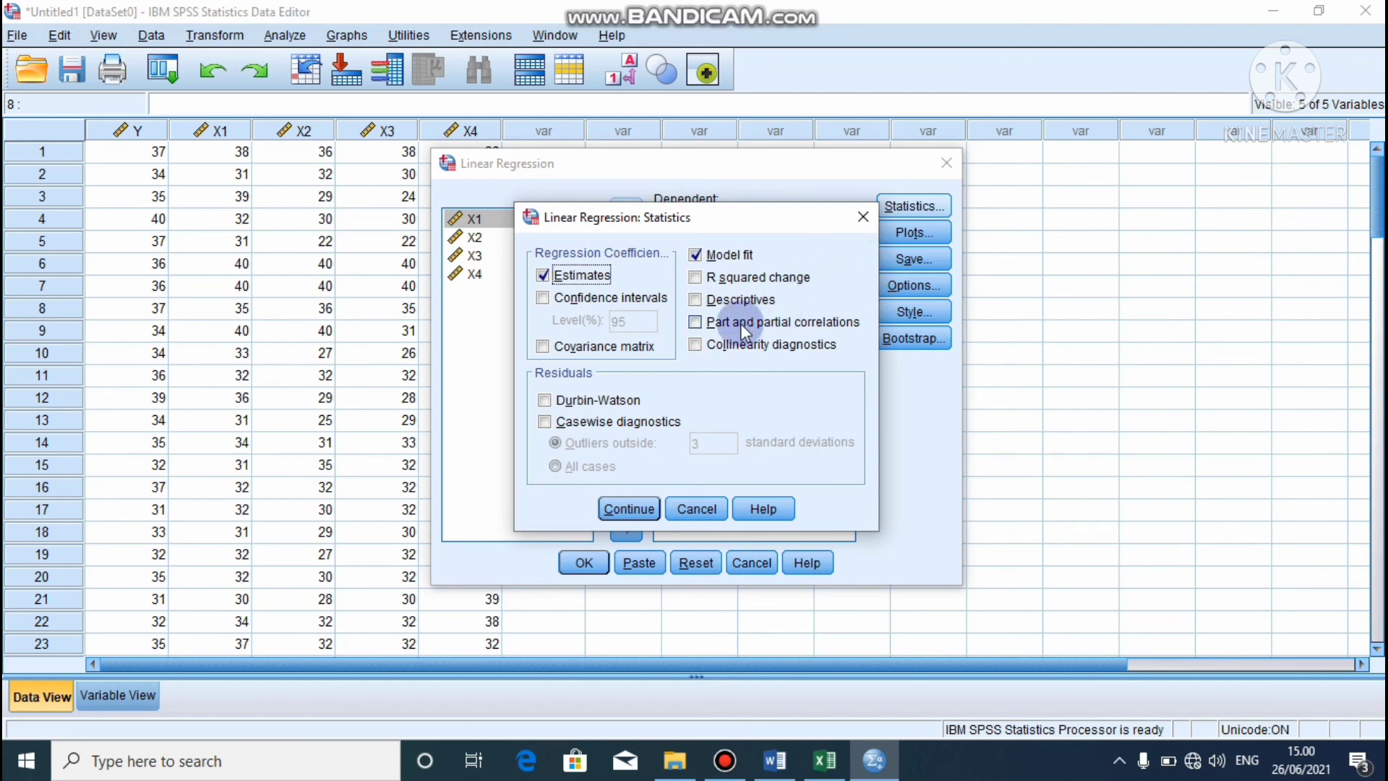
pyautogui.click(696, 300)
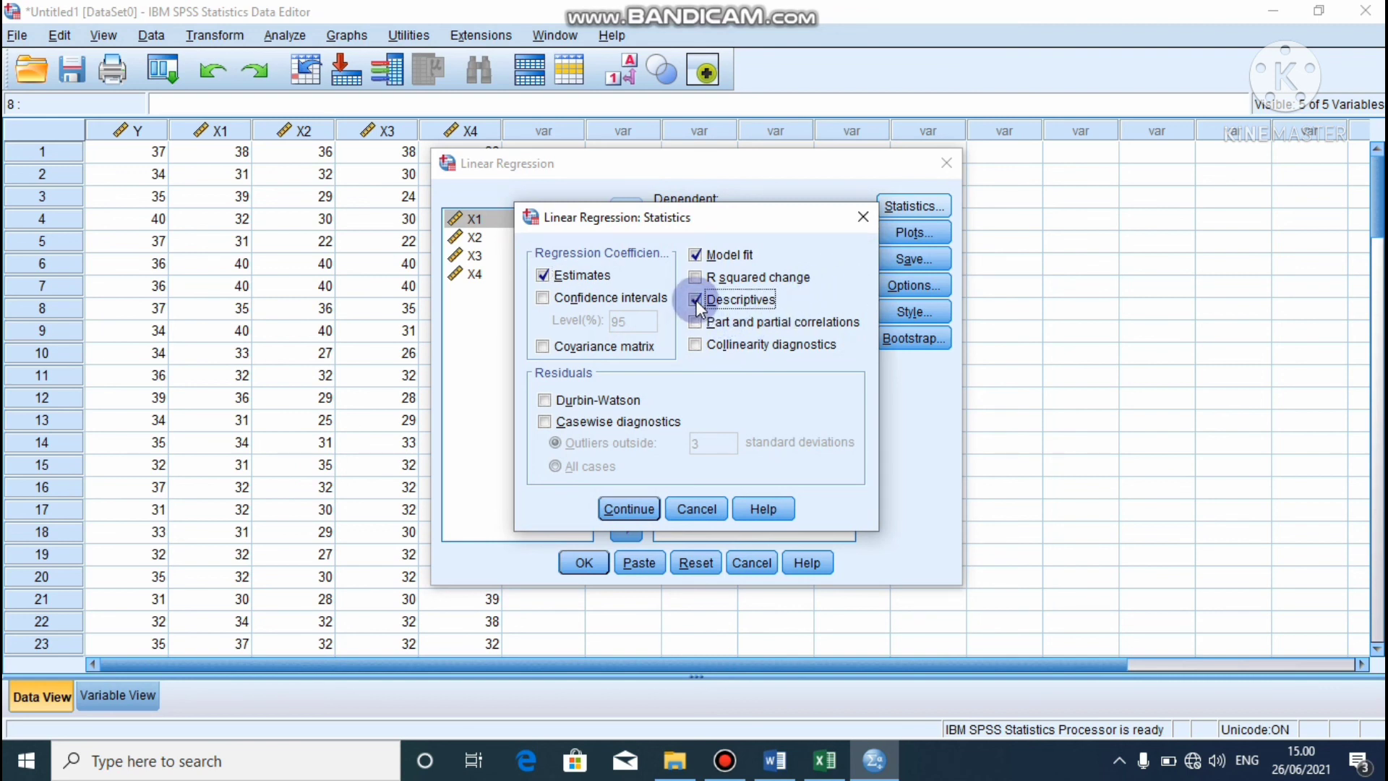
pyautogui.click(698, 343)
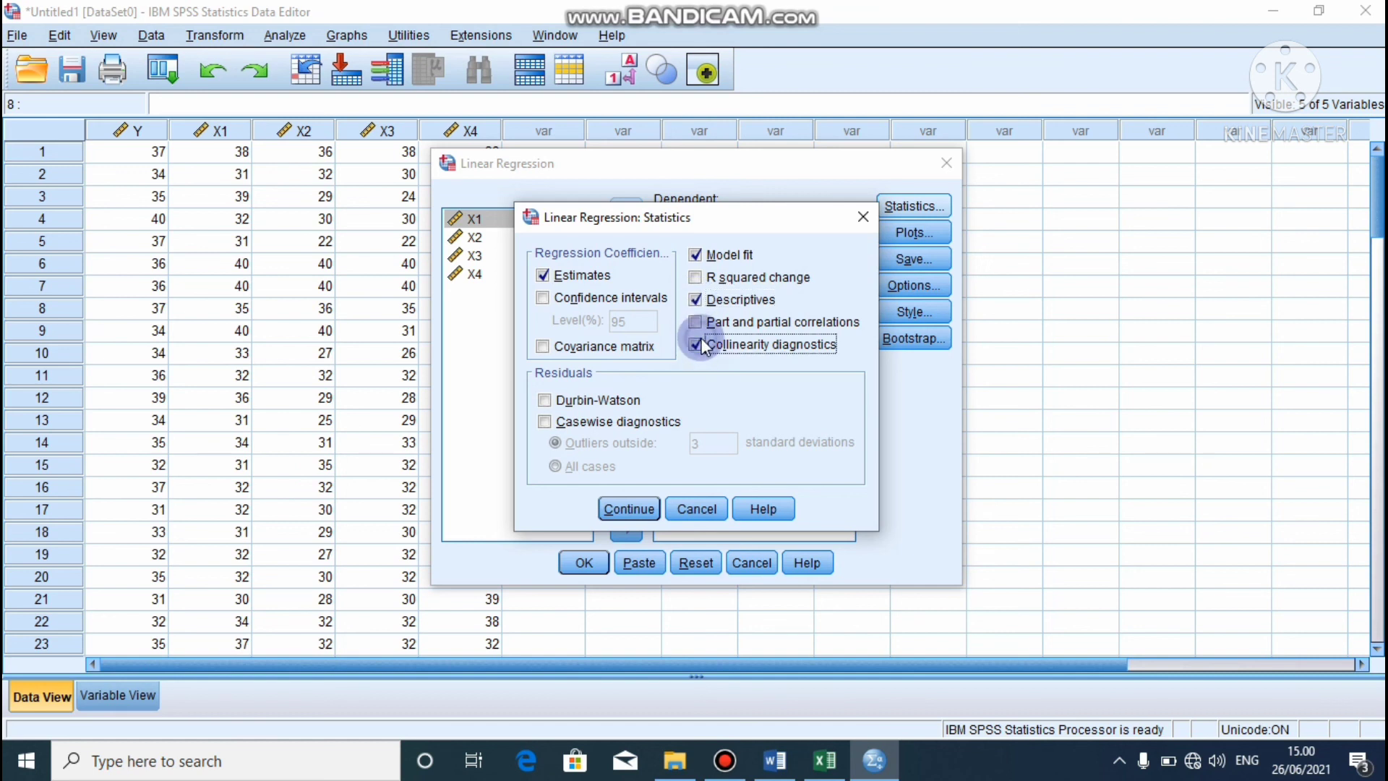
pyautogui.click(695, 256)
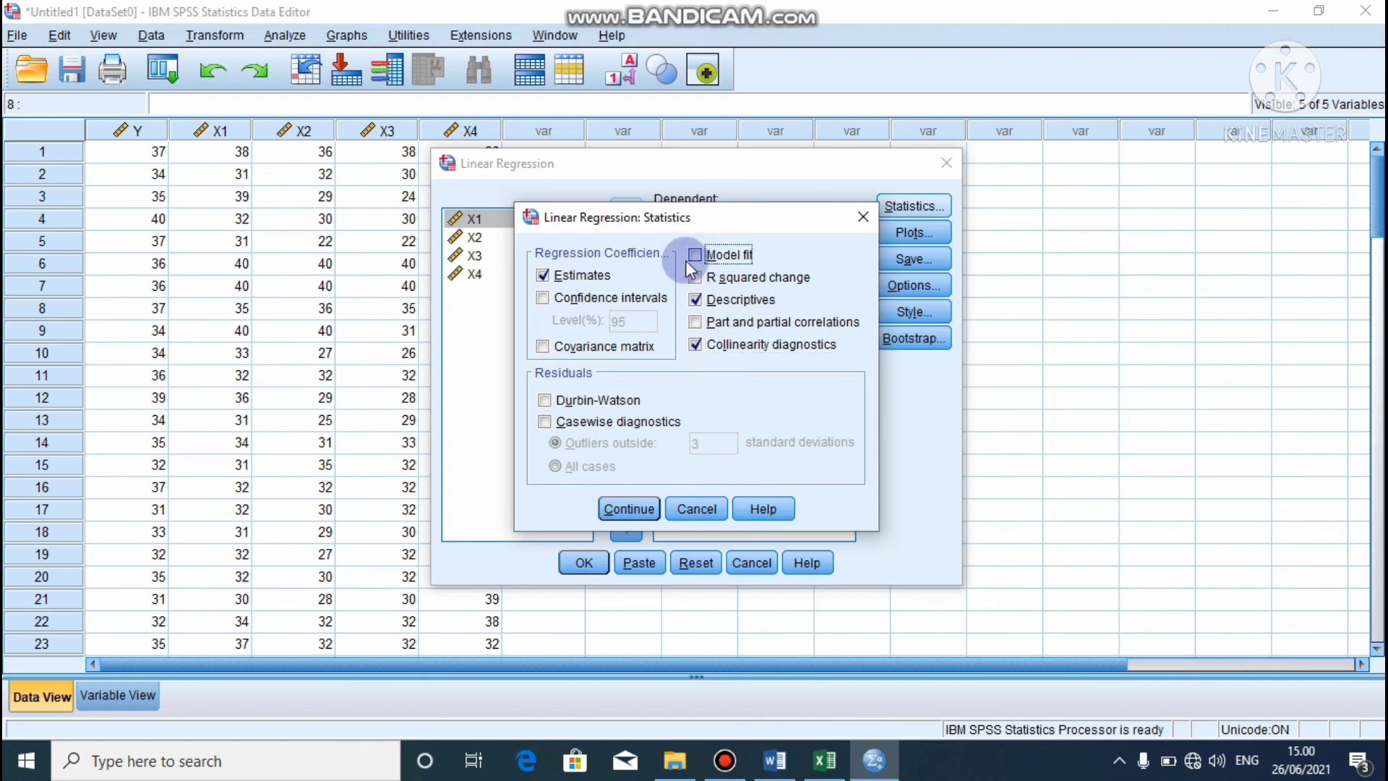
pyautogui.click(543, 277)
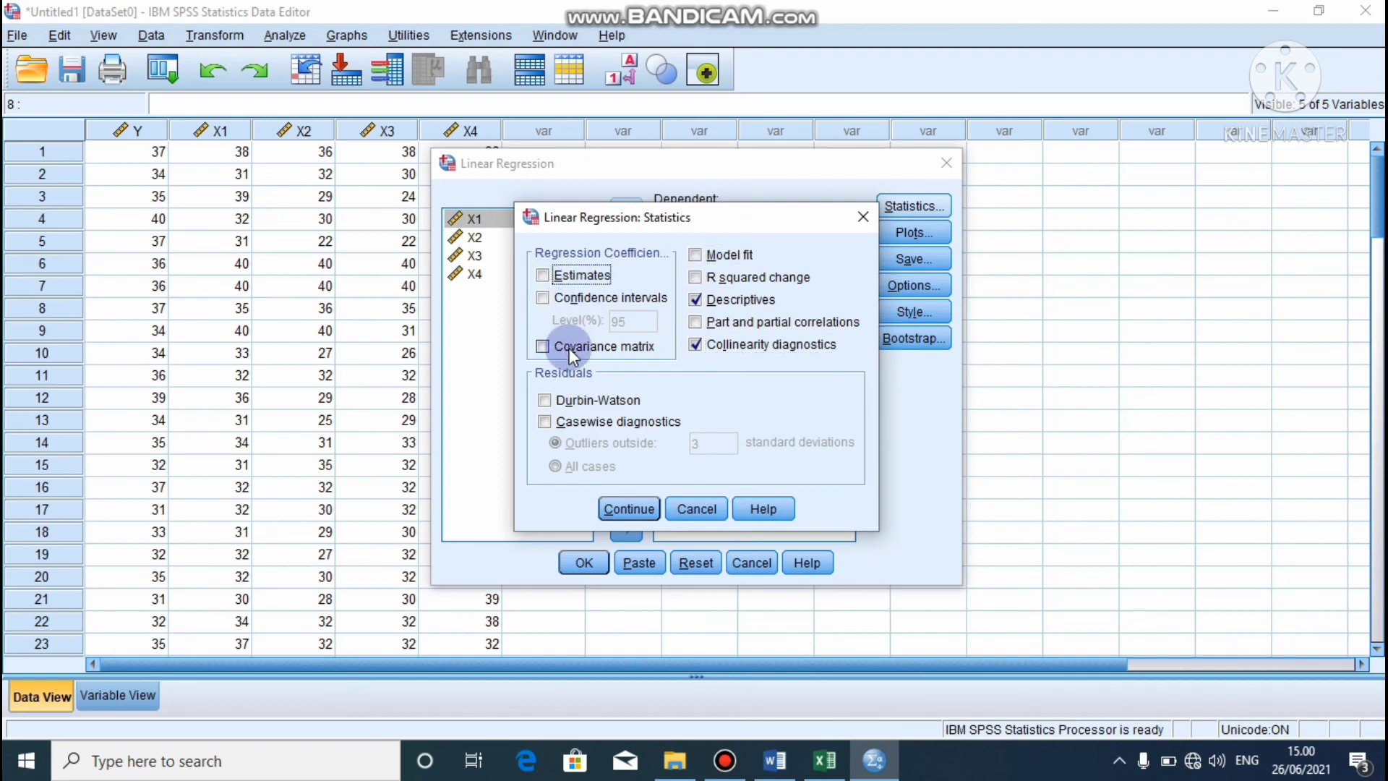
pyautogui.click(629, 509)
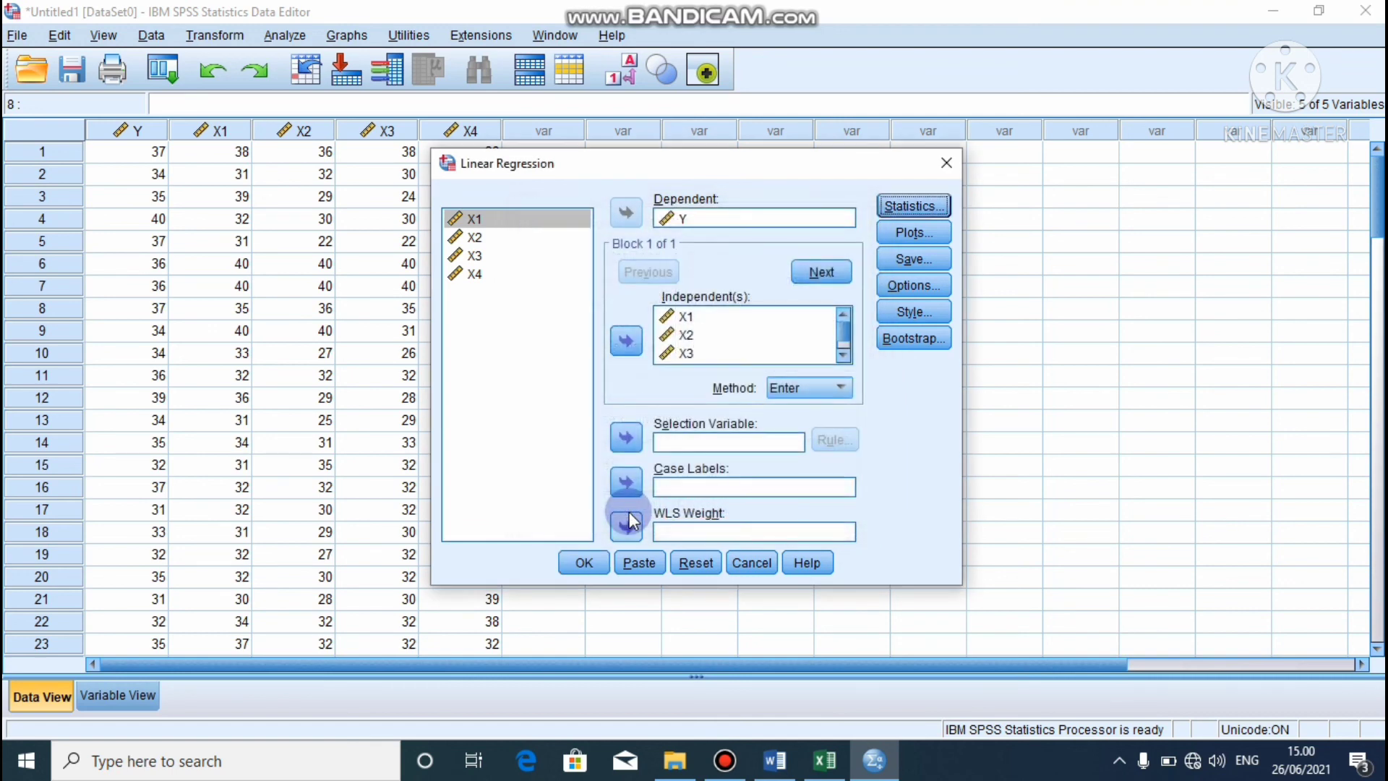
pyautogui.click(587, 561)
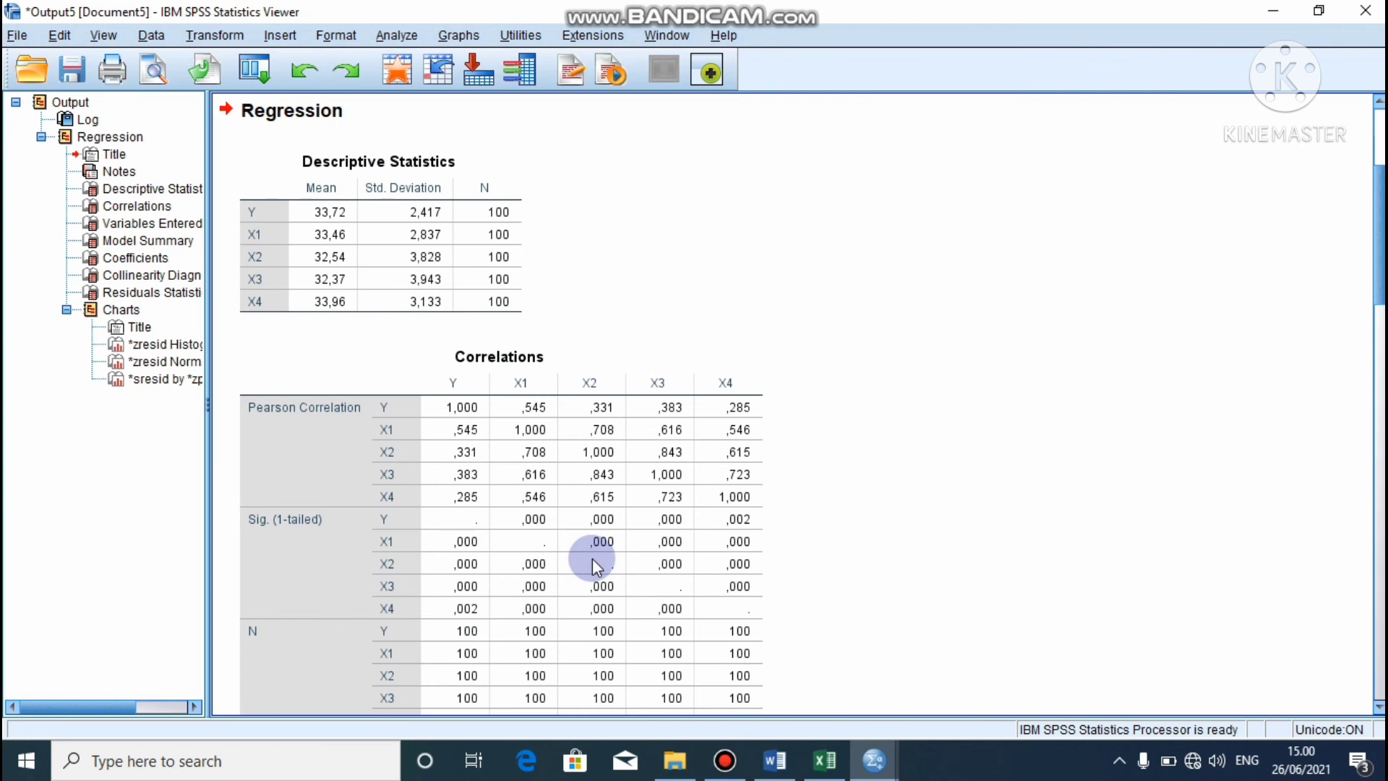
# Review the correlations table, the tolerance and VIF values of the coefficients, and the collinearity diagnostics
pyautogui.click(592, 518)
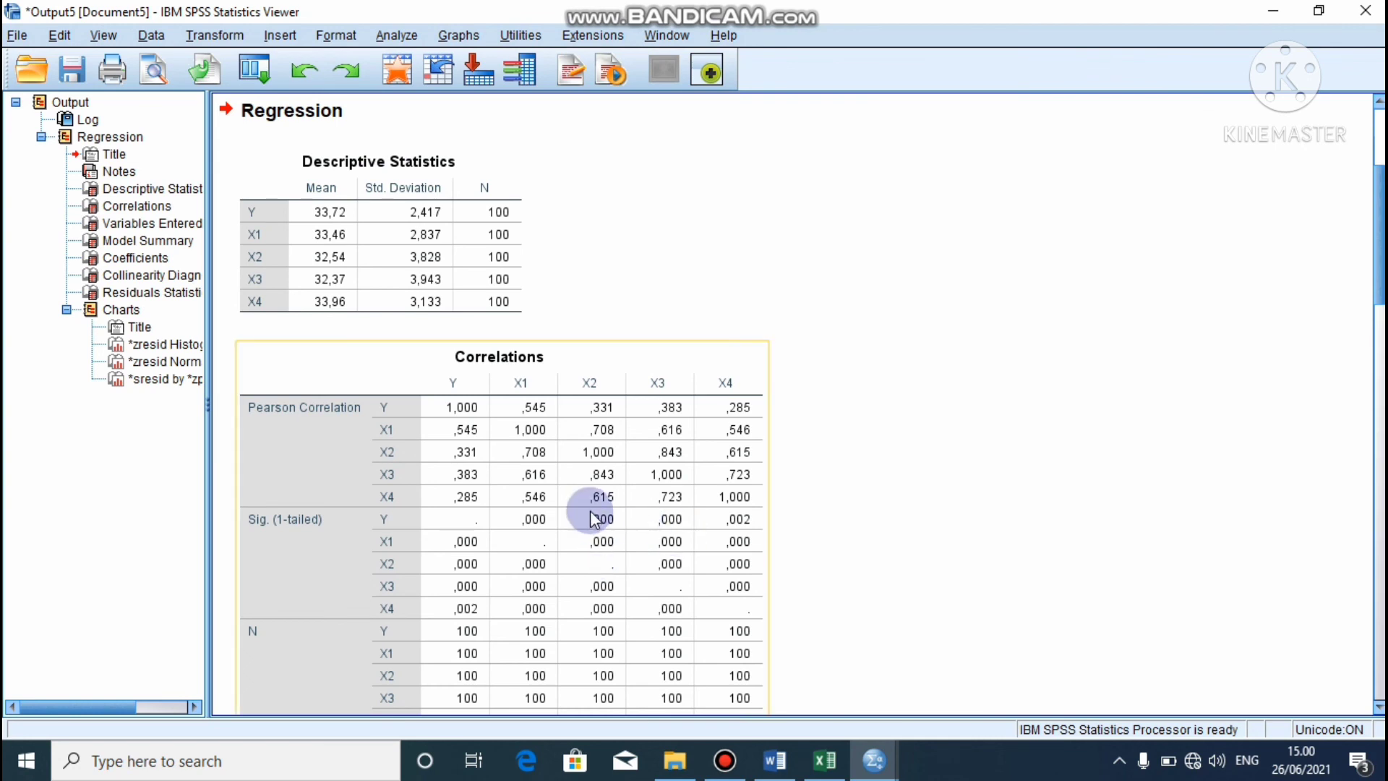
pyautogui.click(657, 503)
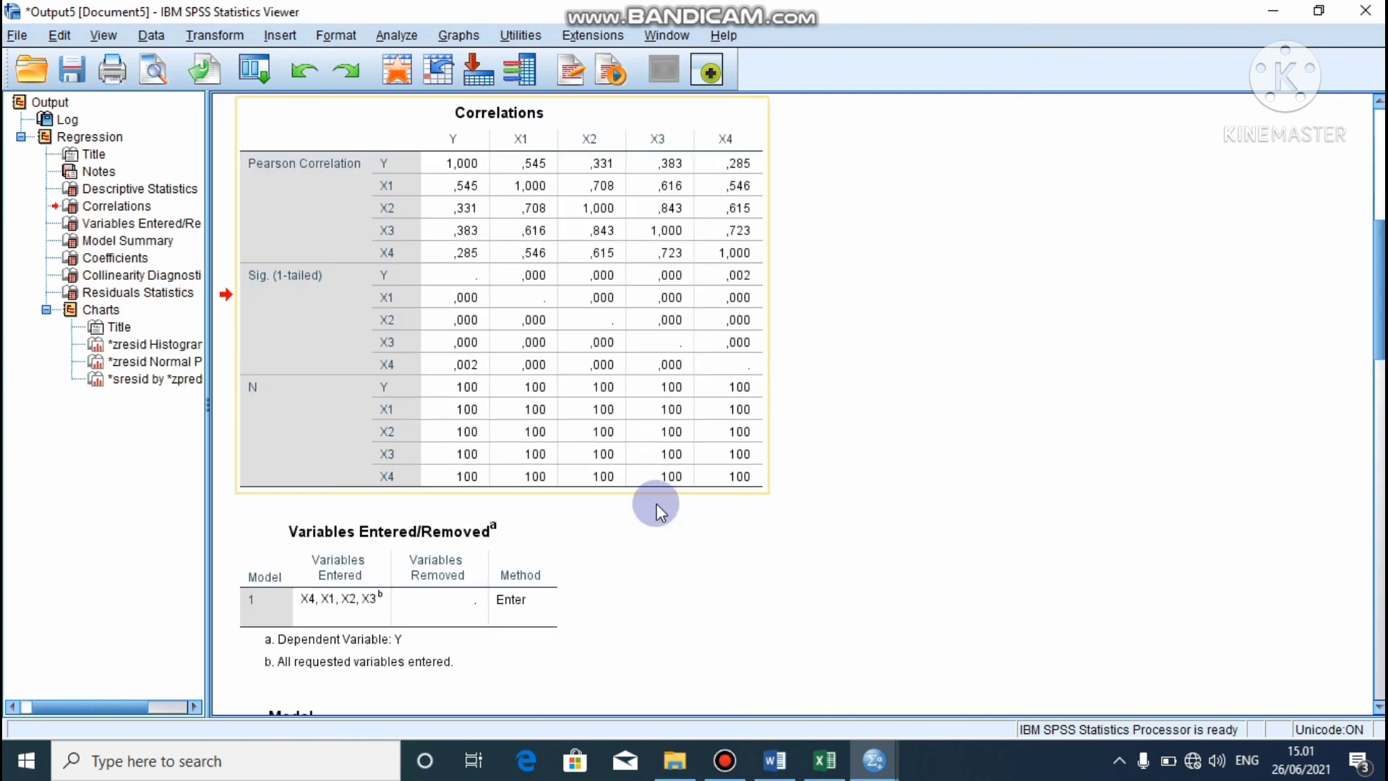
pyautogui.press('Down')
pyautogui.press('Down')
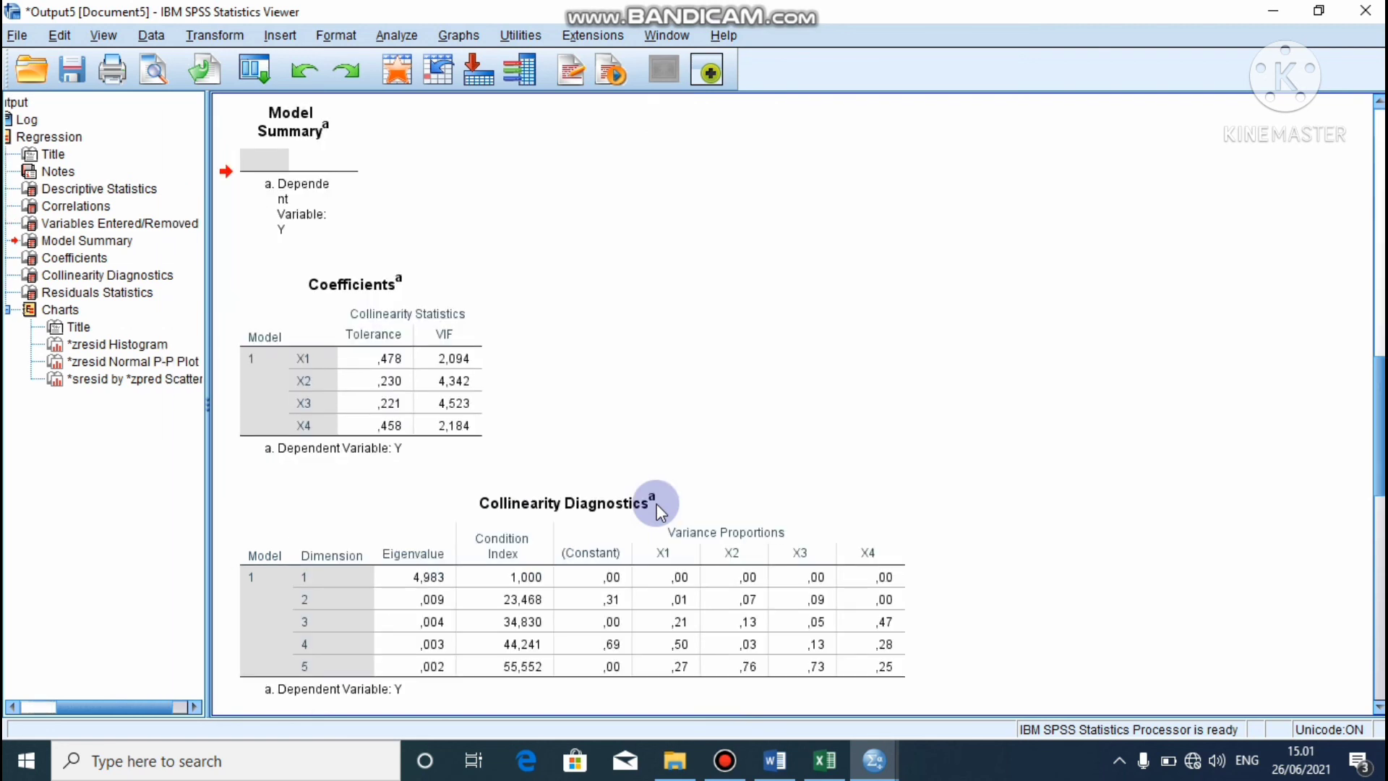